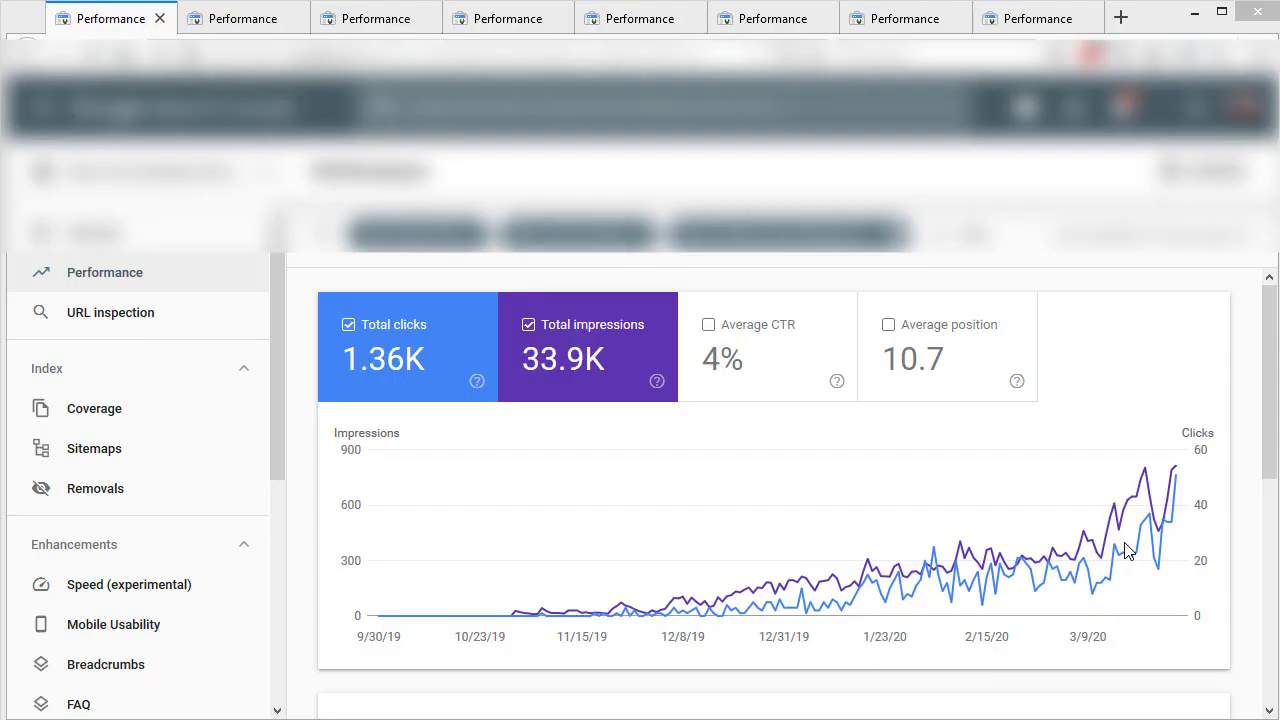
- Hide impressions on the Performance chart, then add them back
mouse_move(1127, 550)
left_click(555, 338)
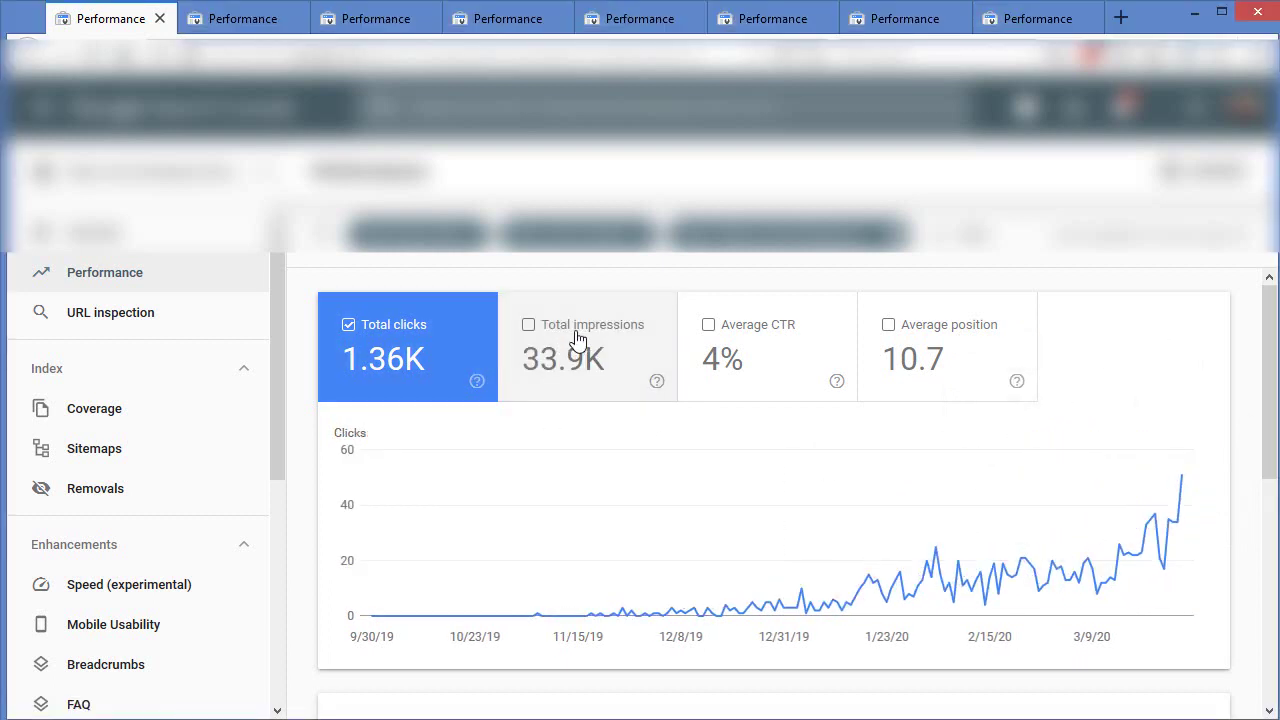
left_click(578, 338)
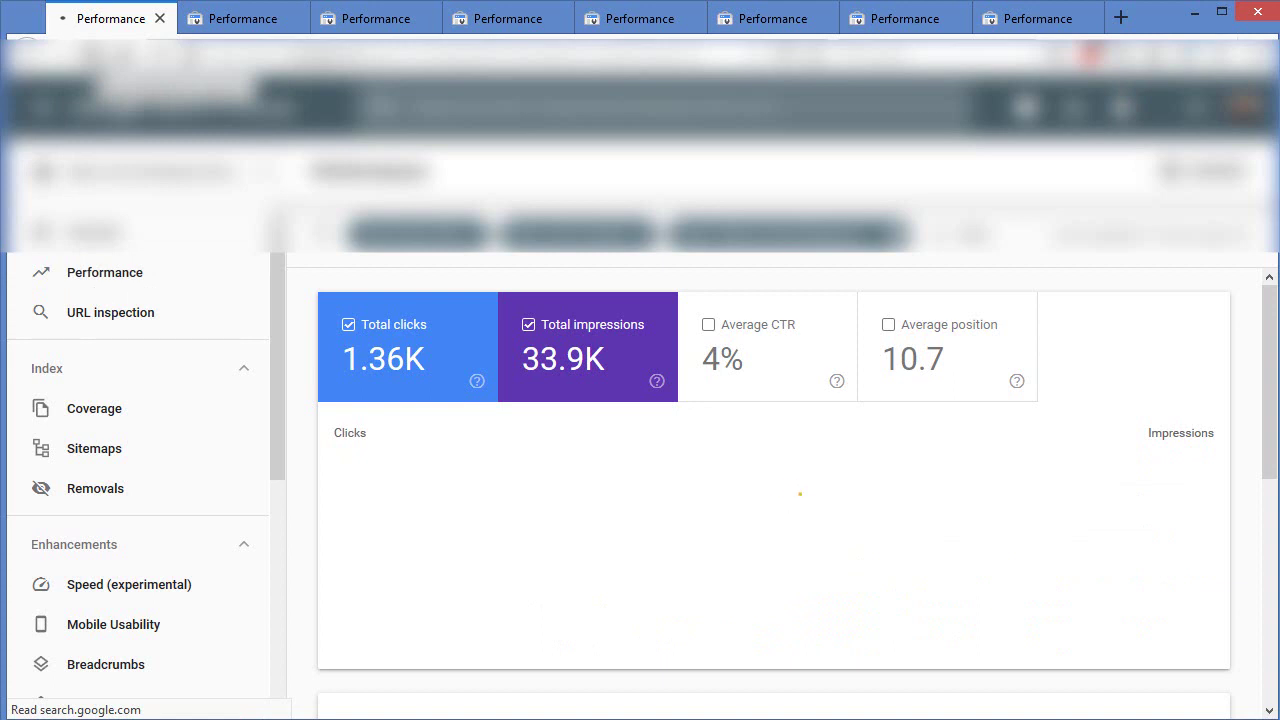
- Step through the second to eighth sites' Performance reports, ending on the eighth
left_click(250, 18)
left_click(378, 27)
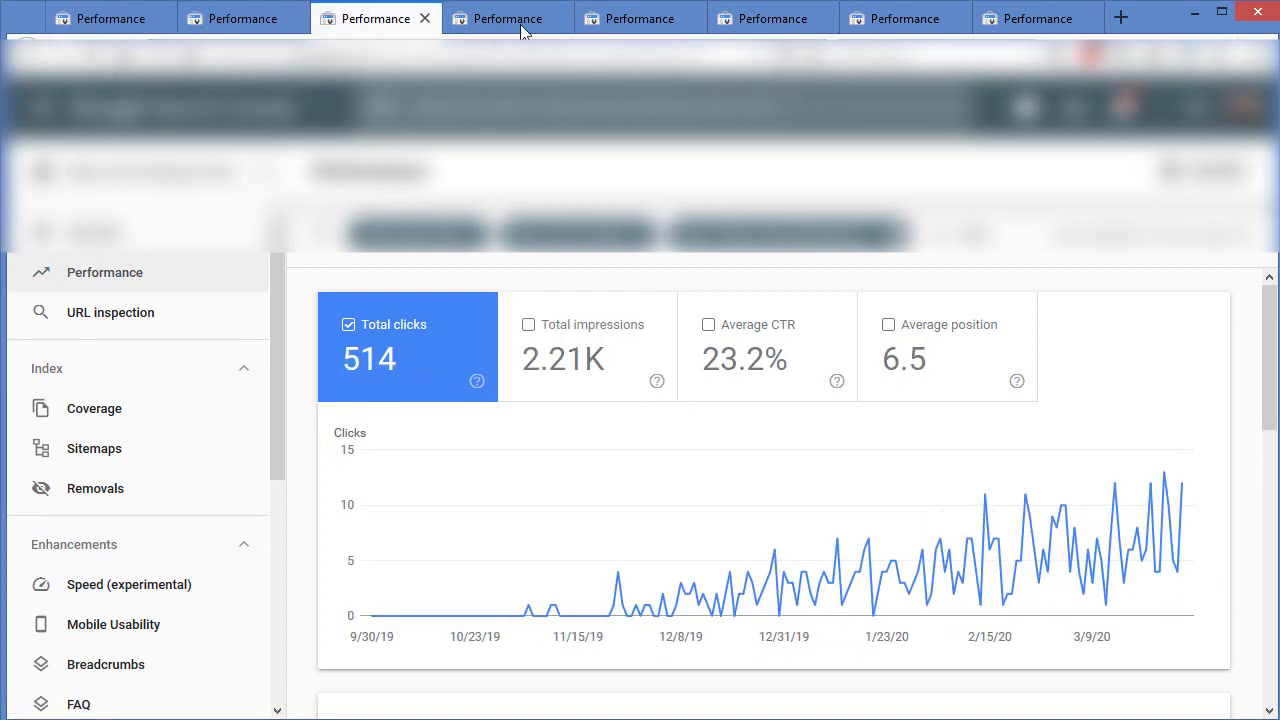
left_click(530, 27)
left_click(660, 22)
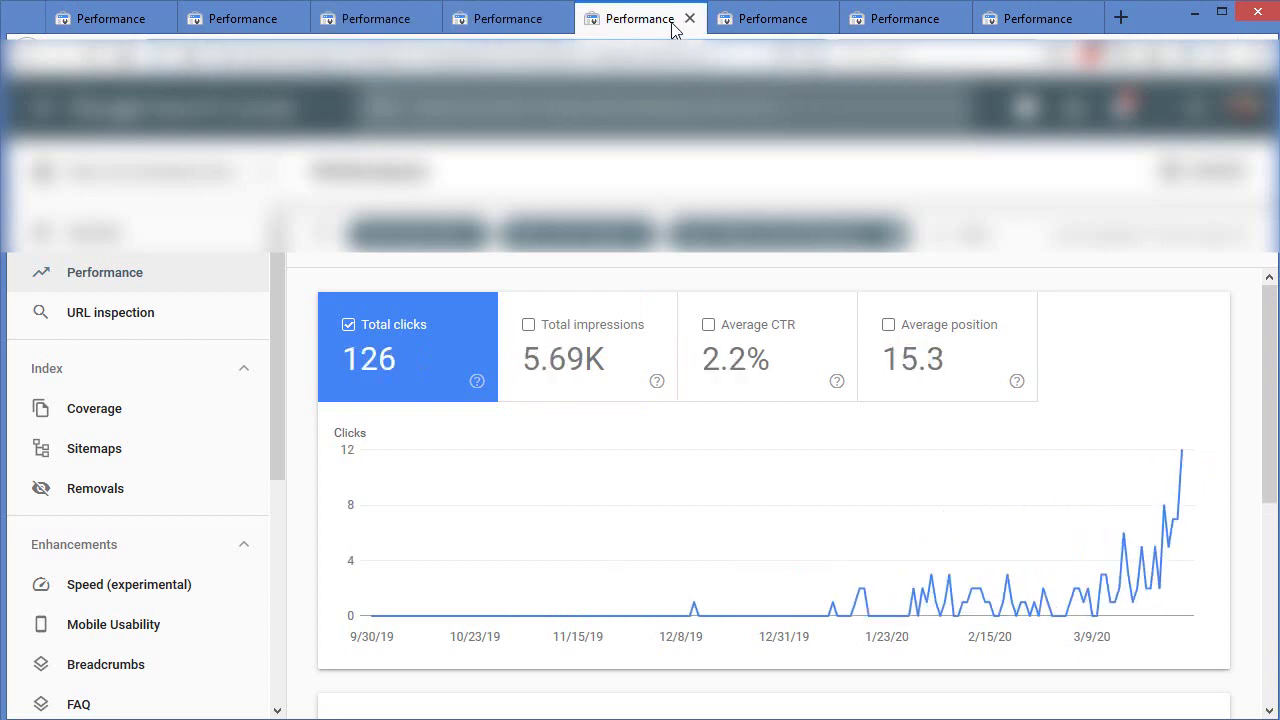
left_click(773, 22)
left_click(905, 22)
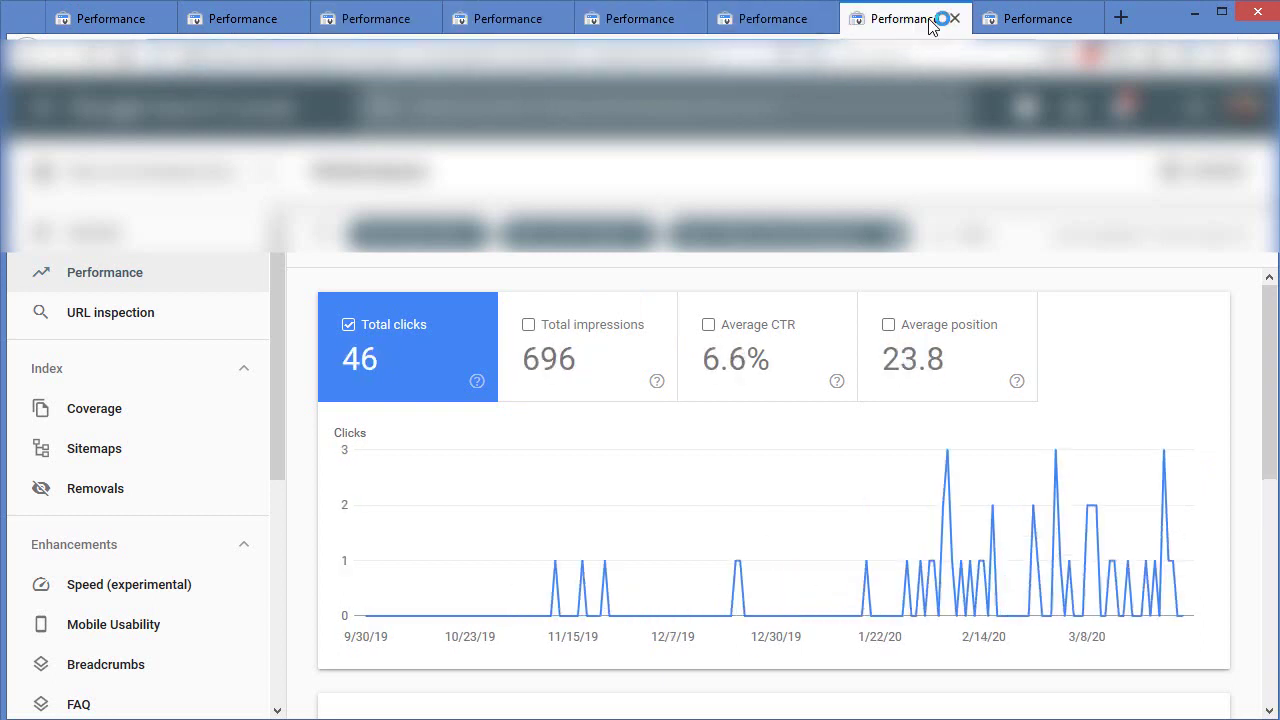
left_click(1010, 25)
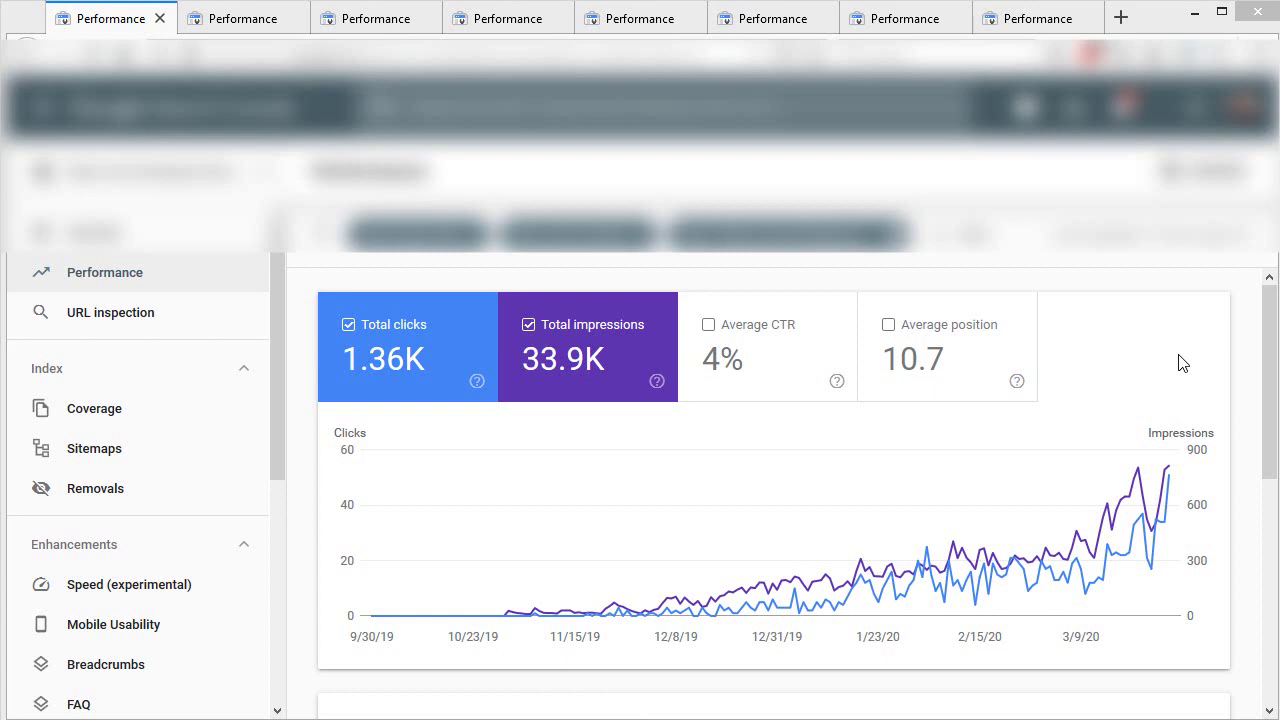
- Inspect the latest data points on the main site's 1.36K-click, 33.9K-impression chart
mouse_move(1170, 460)
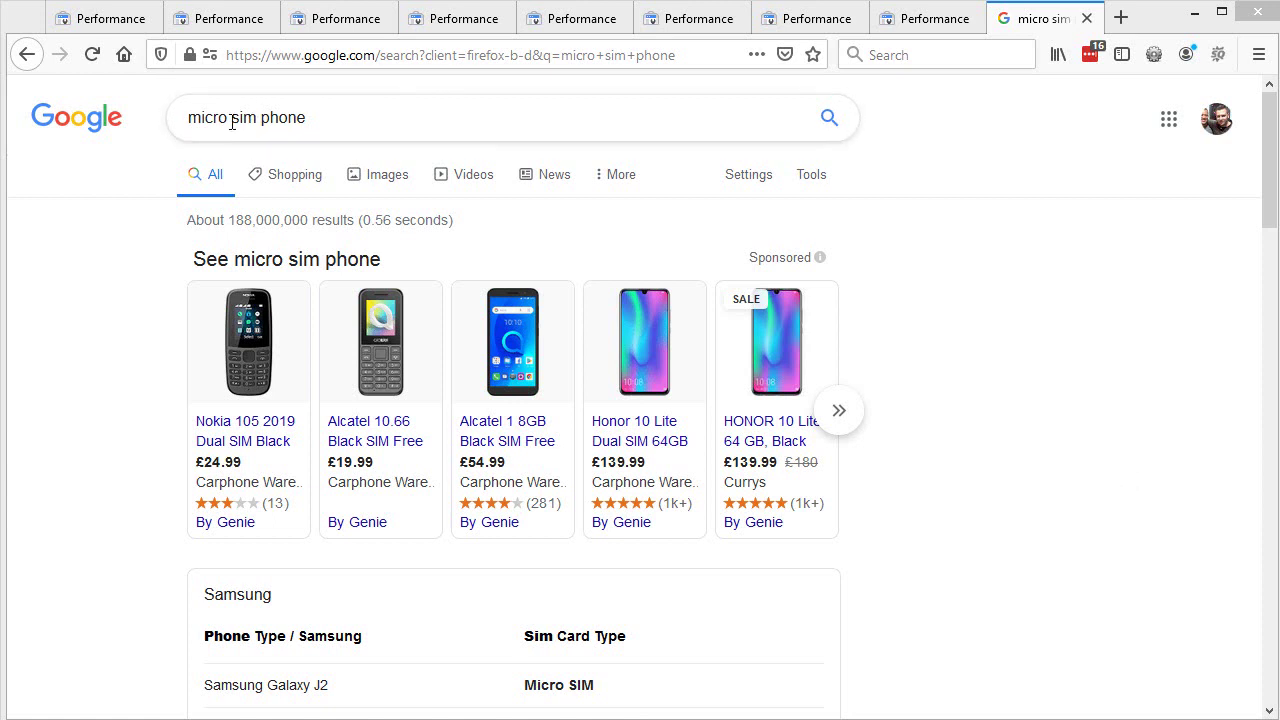
- Scroll the 'micro sim phone' results and open 'Micro SIM SIM free phones | Argos'
left_click_drag(1267, 232, 1271, 423)
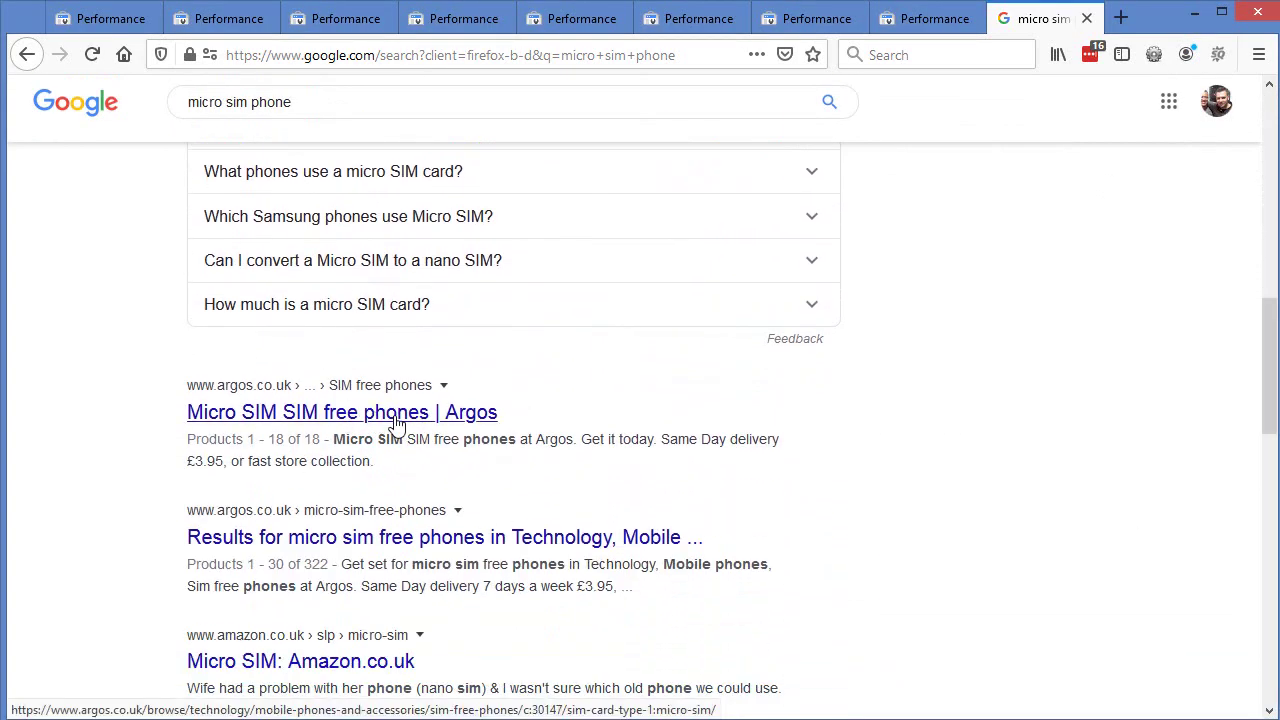
scroll(334, 357, "up", 3)
scroll(414, 469, "down", 4)
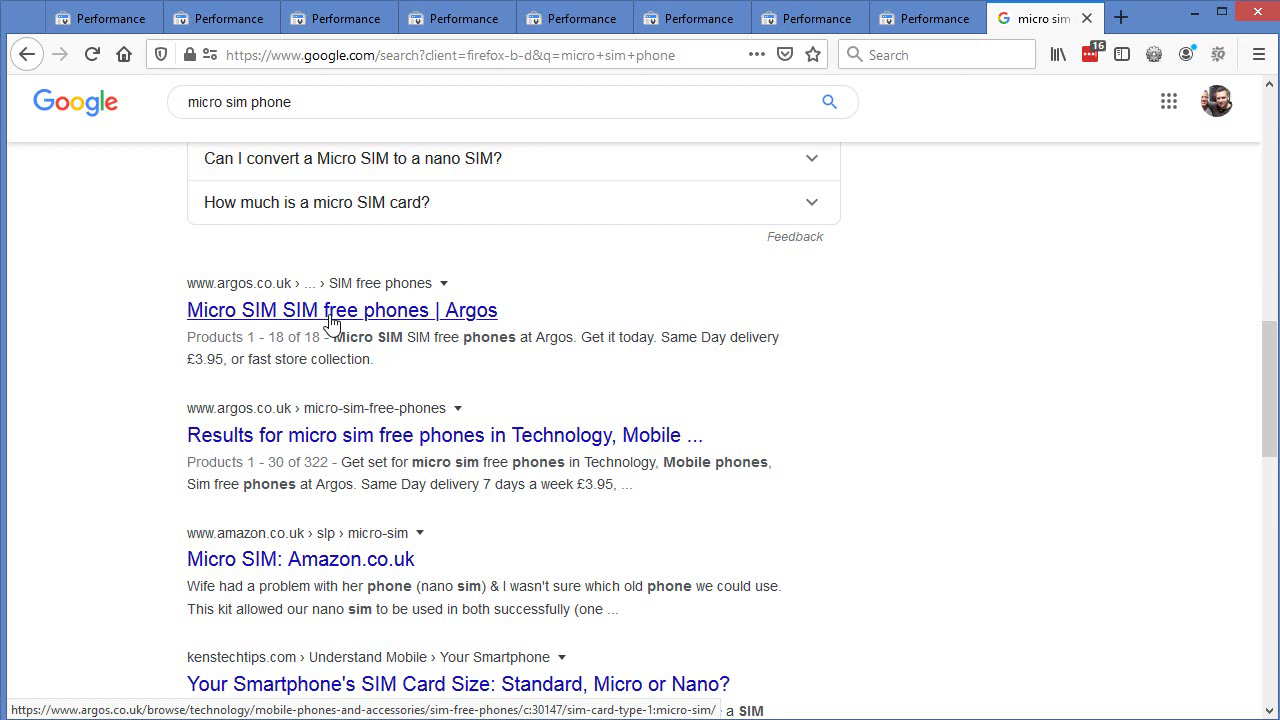
left_click(331, 320)
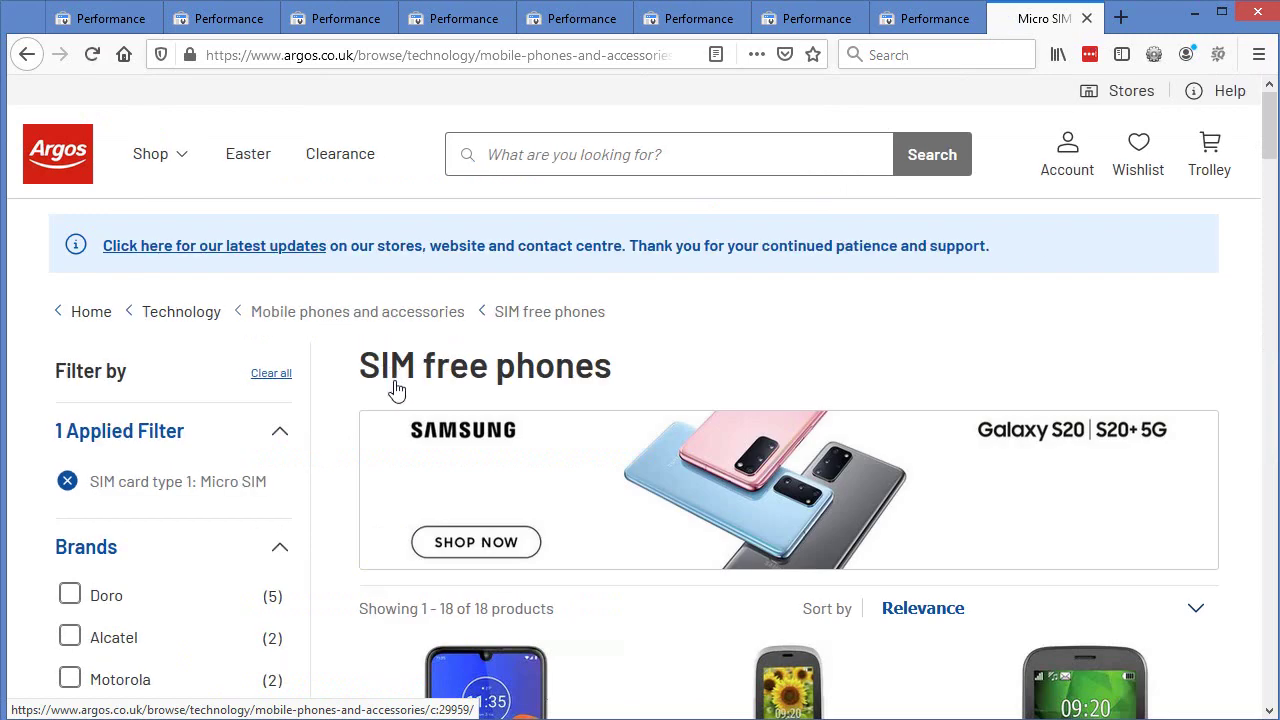
- Browse the 18 Micro SIM phones and open the Motorola E6 Plus 32GB Cherry Red page
scroll(477, 423, "down", 2)
scroll(797, 497, "down", 2)
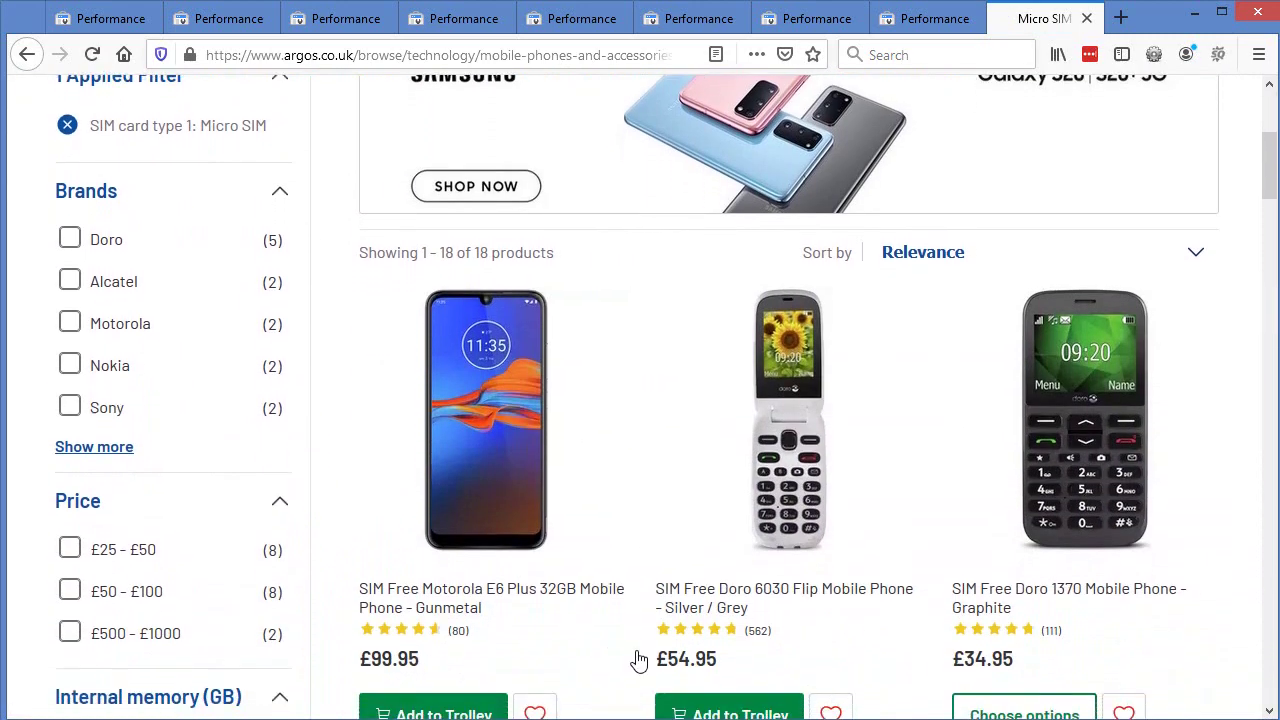
scroll(604, 489, "up", 1)
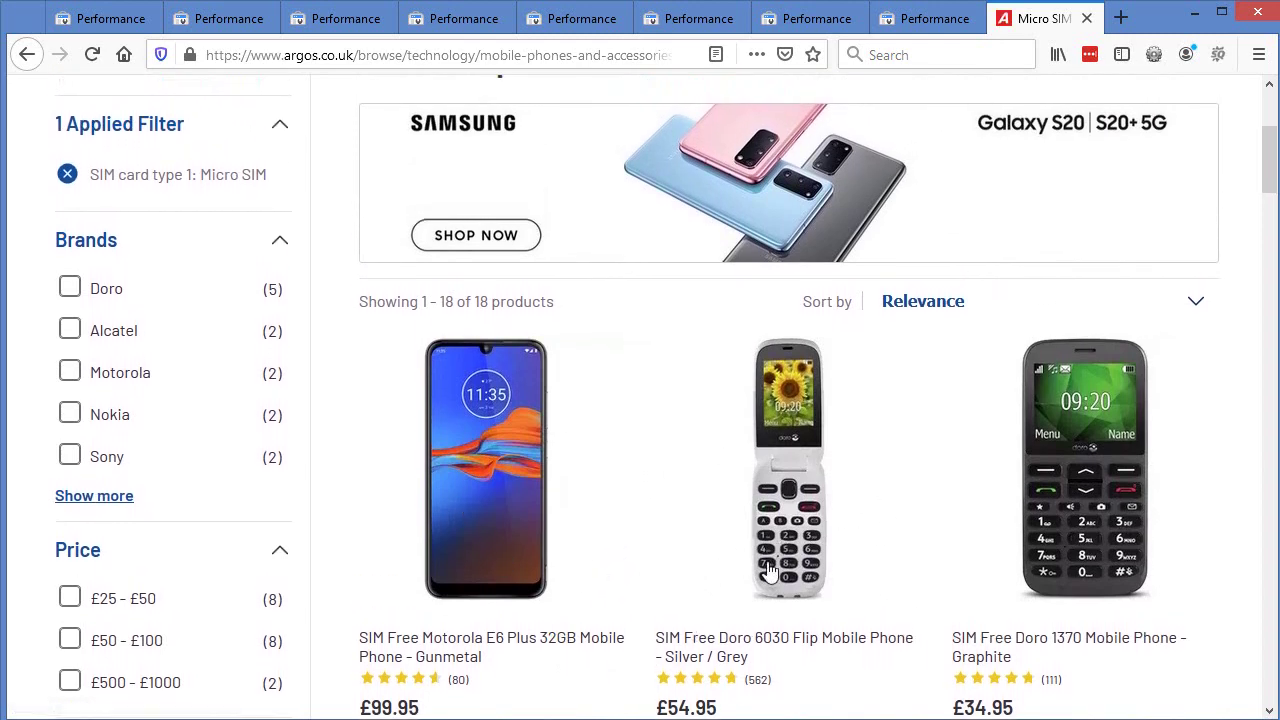
scroll(813, 524, "down", 1)
scroll(671, 531, "down", 5)
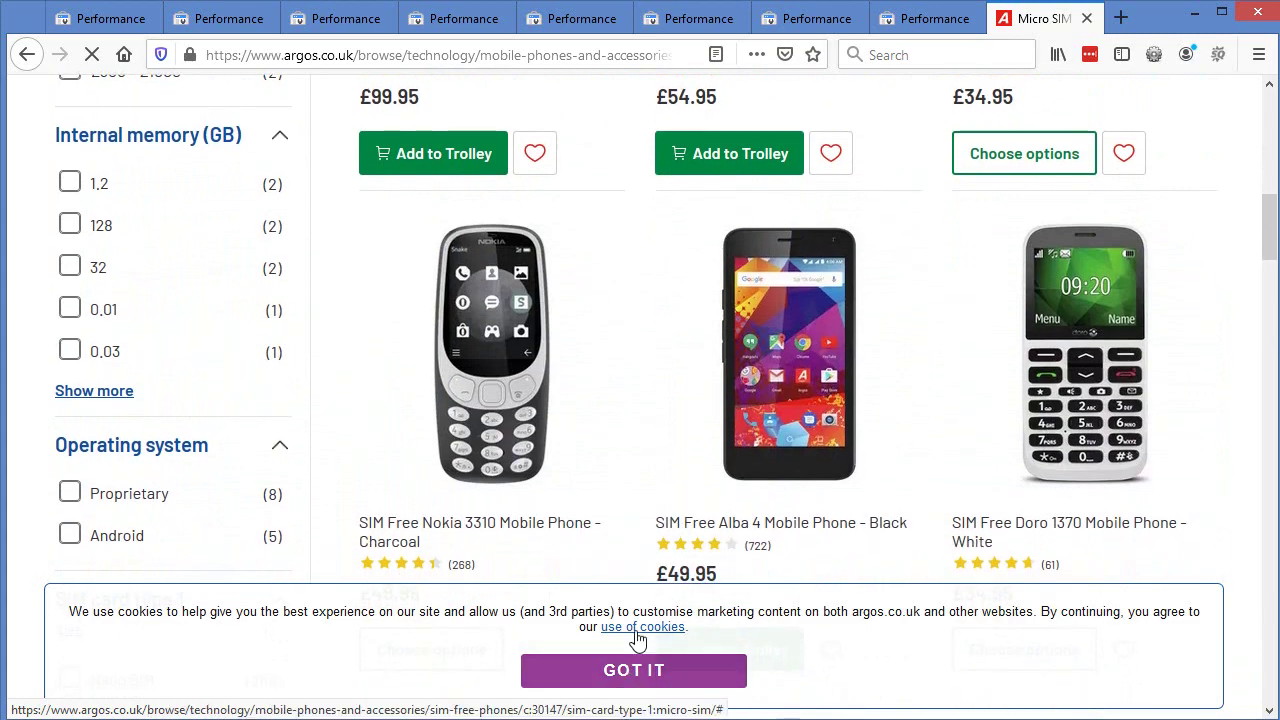
scroll(634, 594, "down", 6)
scroll(634, 594, "down", 4)
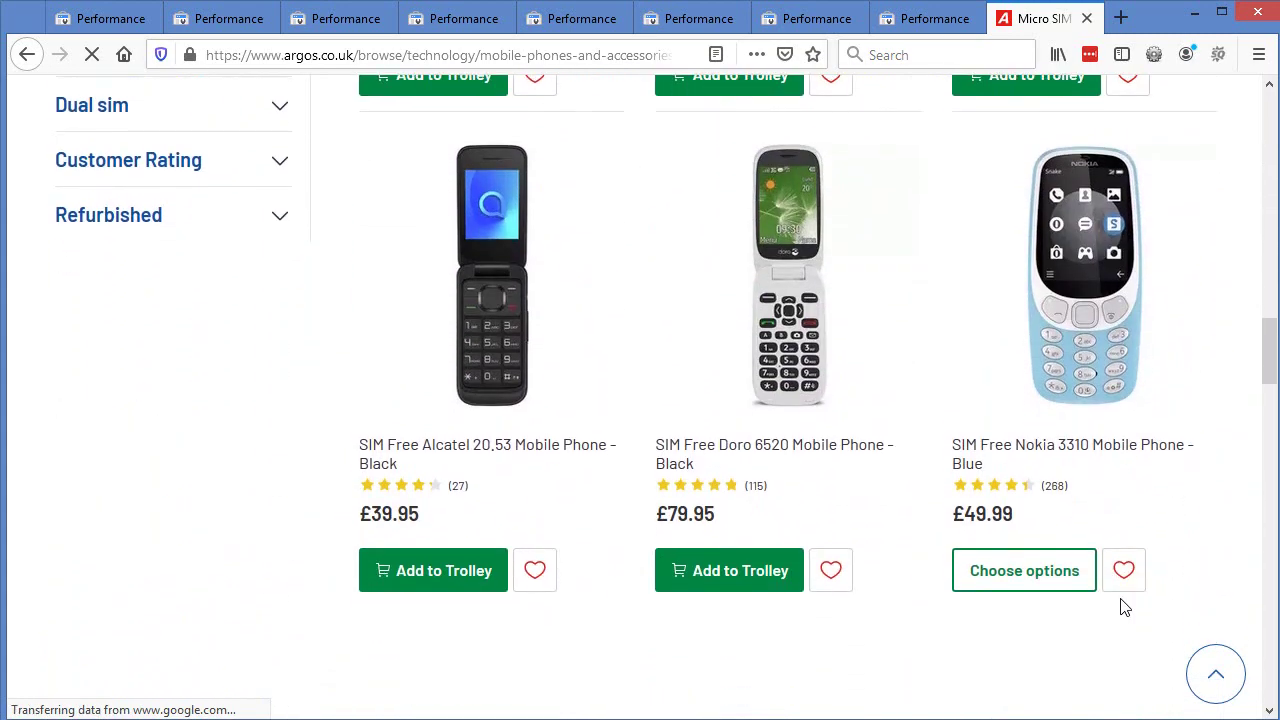
scroll(1118, 614, "down", 4)
scroll(1125, 612, "down", 4)
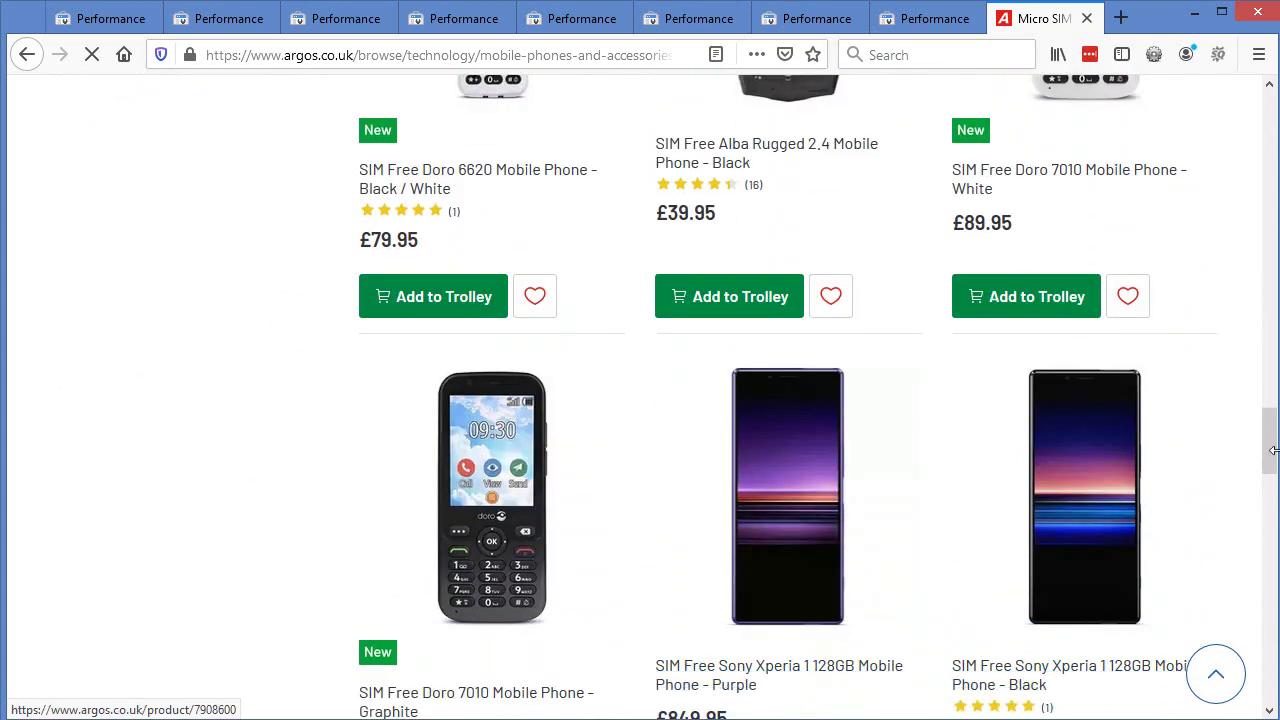
scroll(1265, 585, "down", 8)
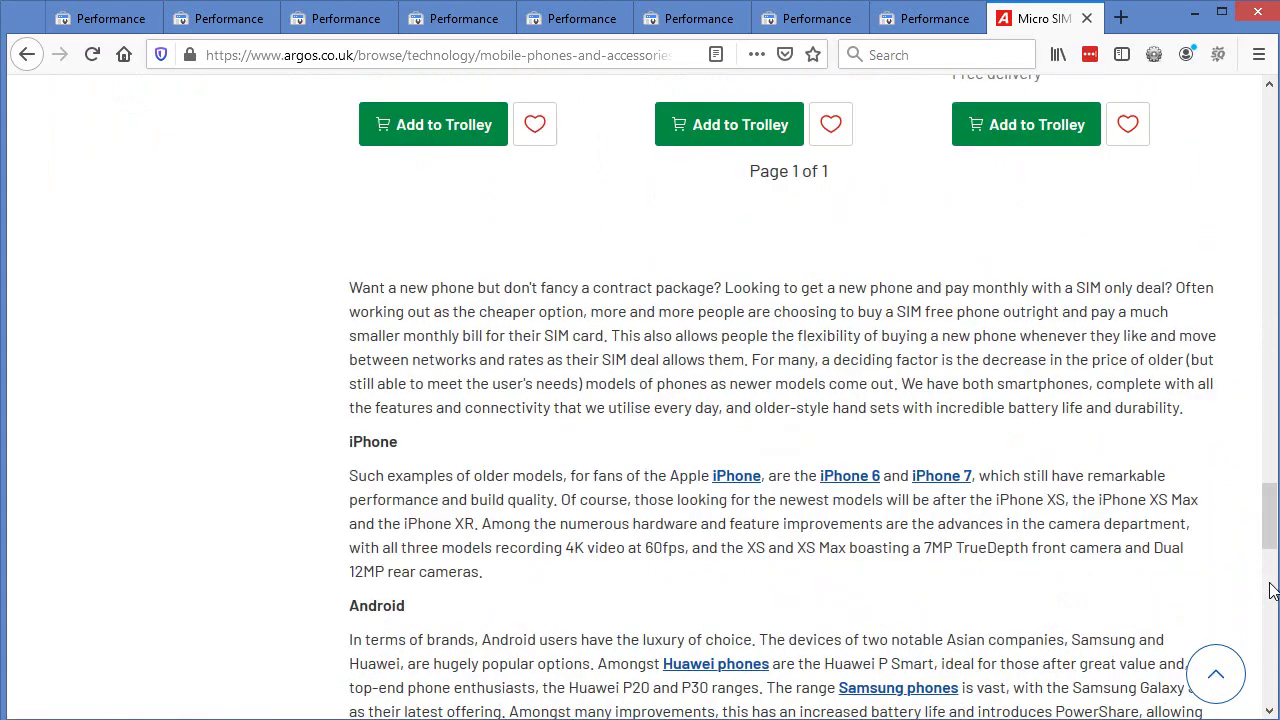
scroll(1097, 568, "down", 5)
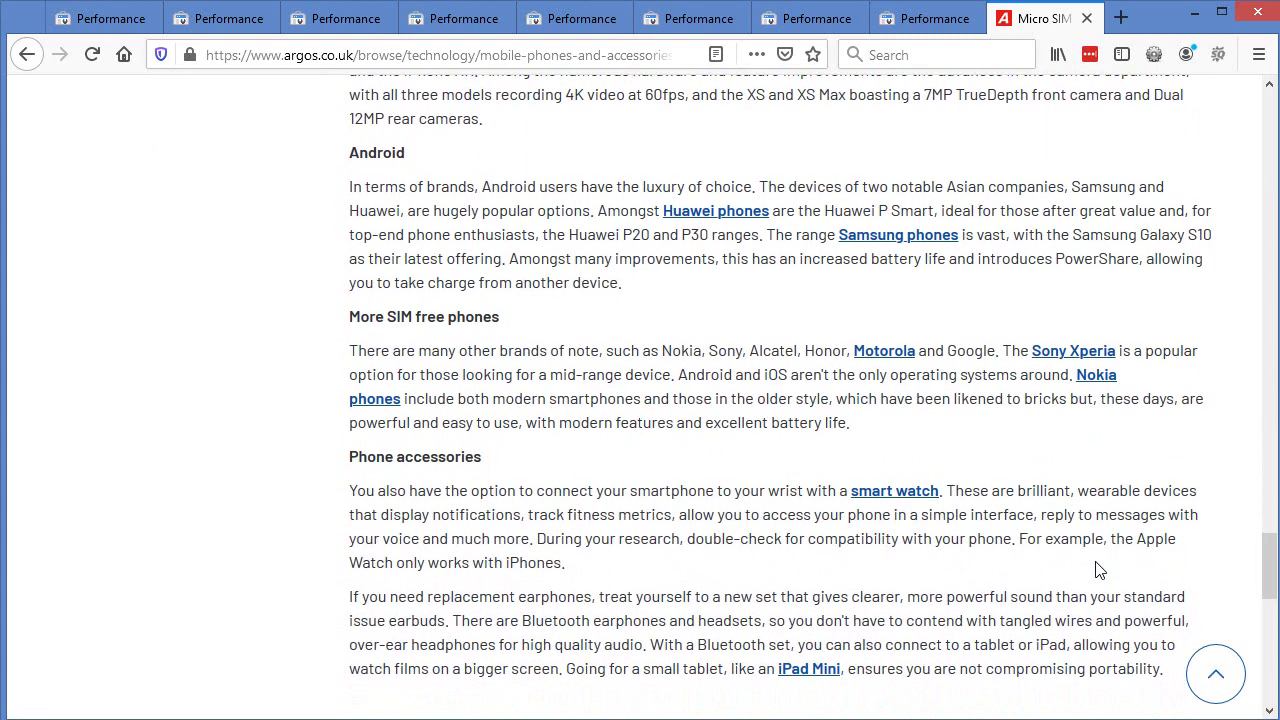
scroll(1097, 568, "up", 17)
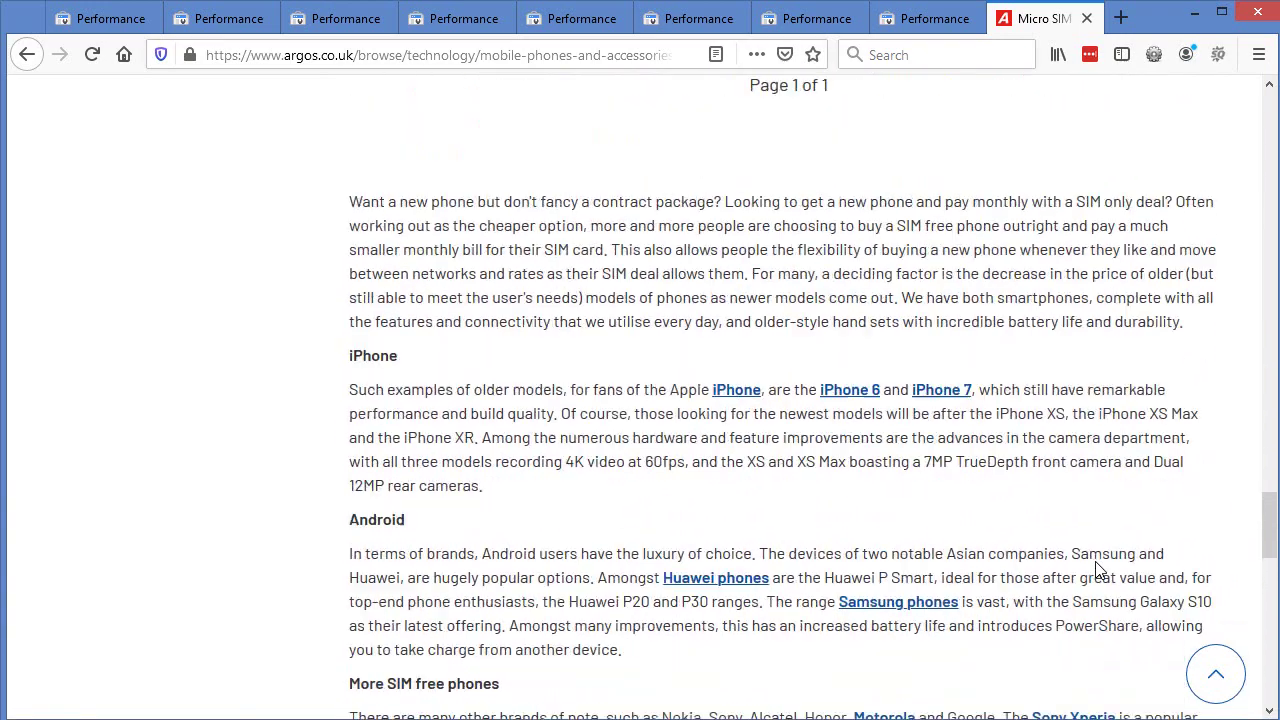
scroll(680, 443, "up", 10)
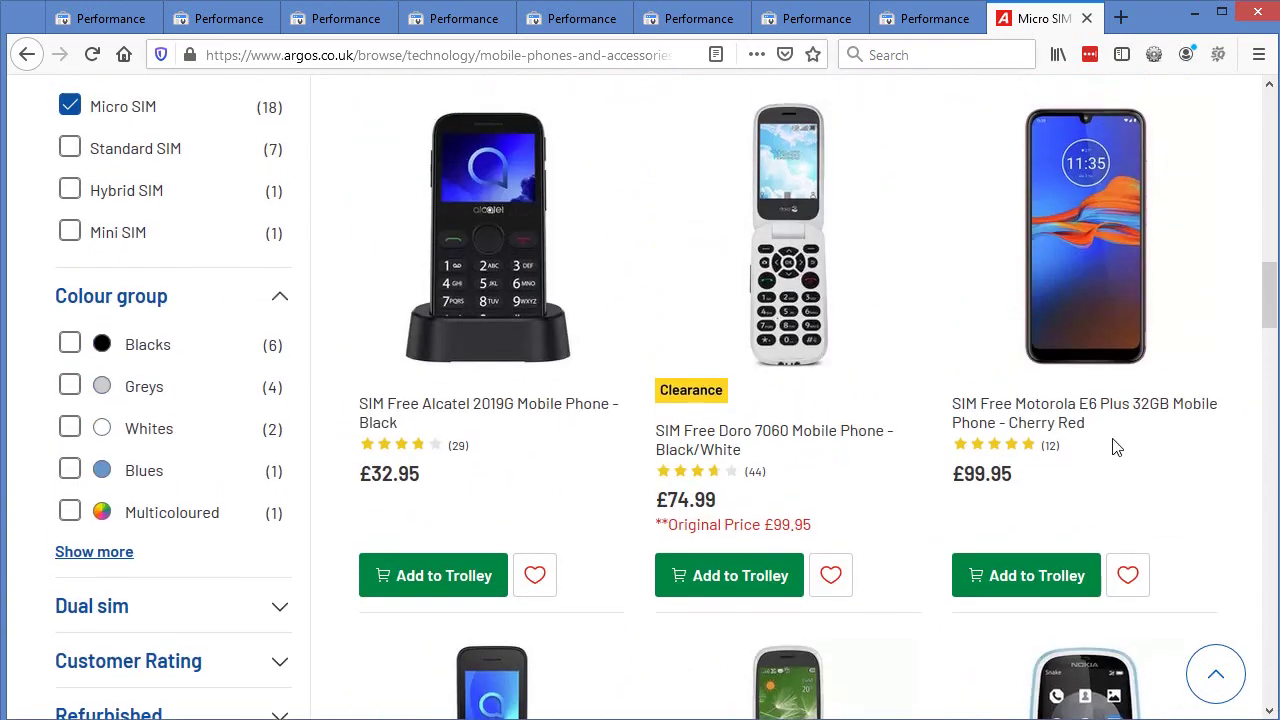
scroll(737, 500, "up", 3)
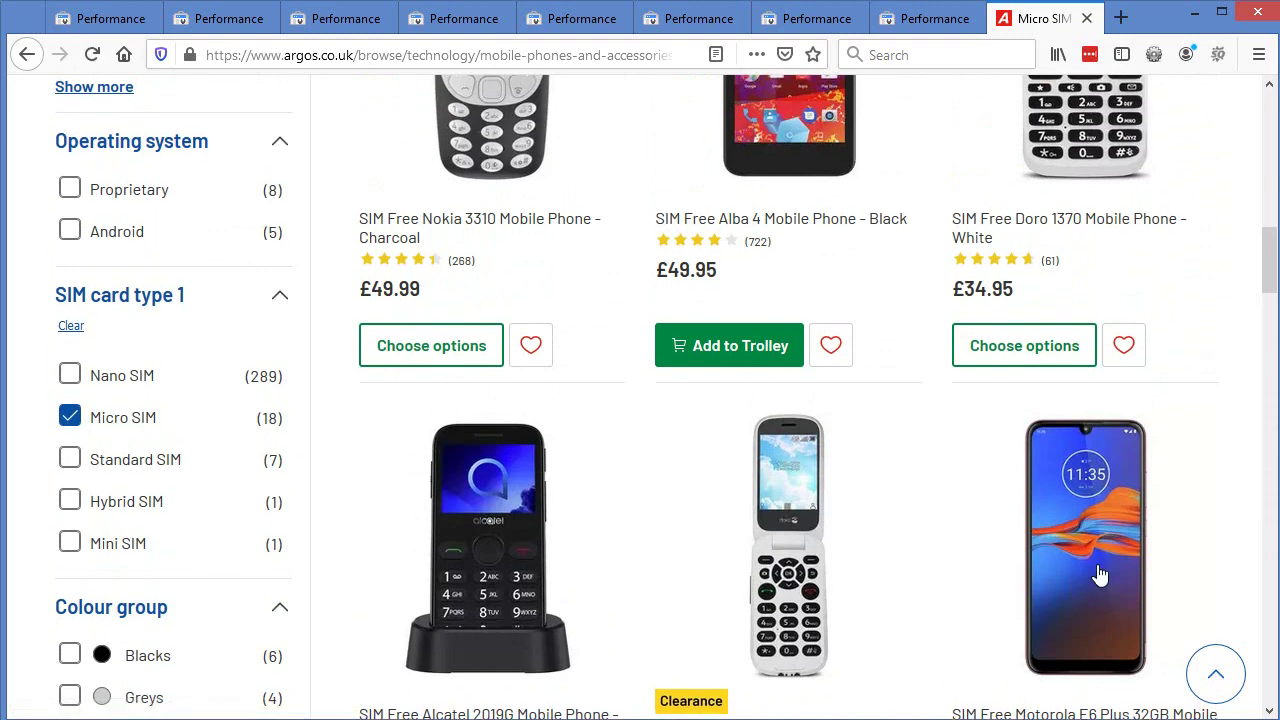
left_click(1100, 575)
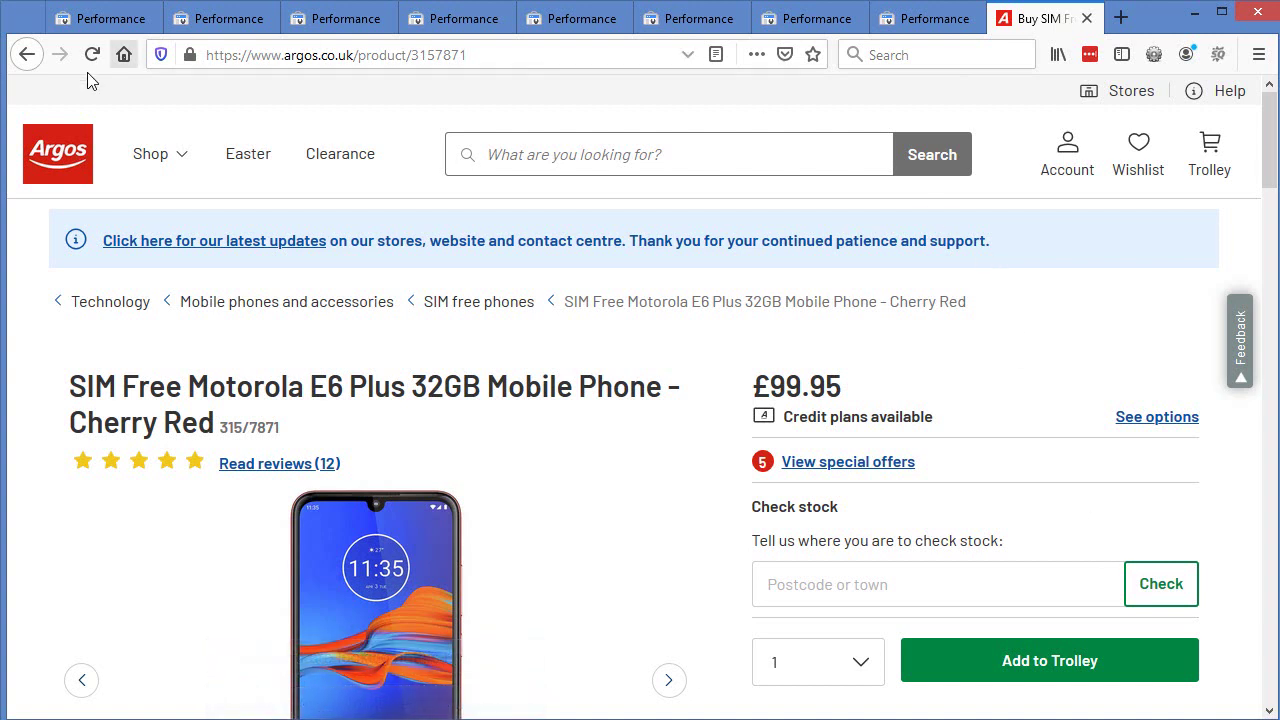
- Go back from the Motorola E6 Plus page to reach Google's '8kg washing machine' results
left_click(27, 54)
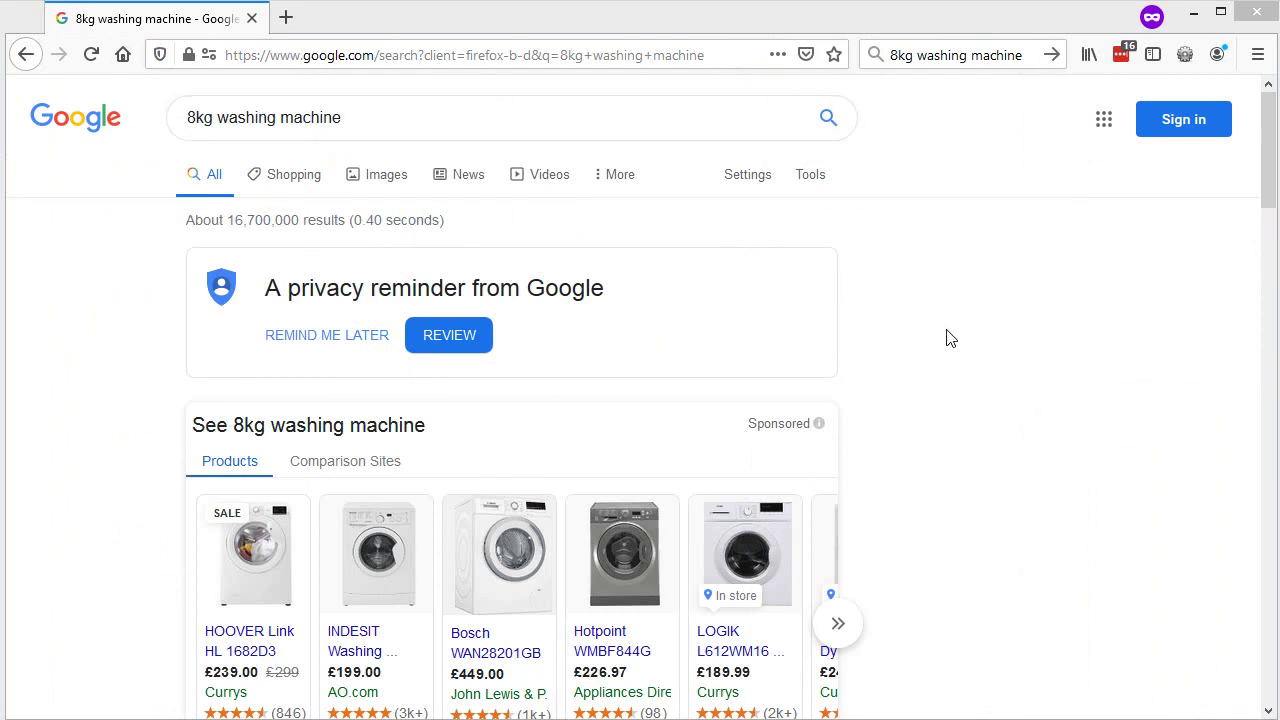
- Scroll the '8kg washing machine' results and open 'Cheap 8kg Washing Machine Deals at Appliances Direct'
left_click(1150, 385)
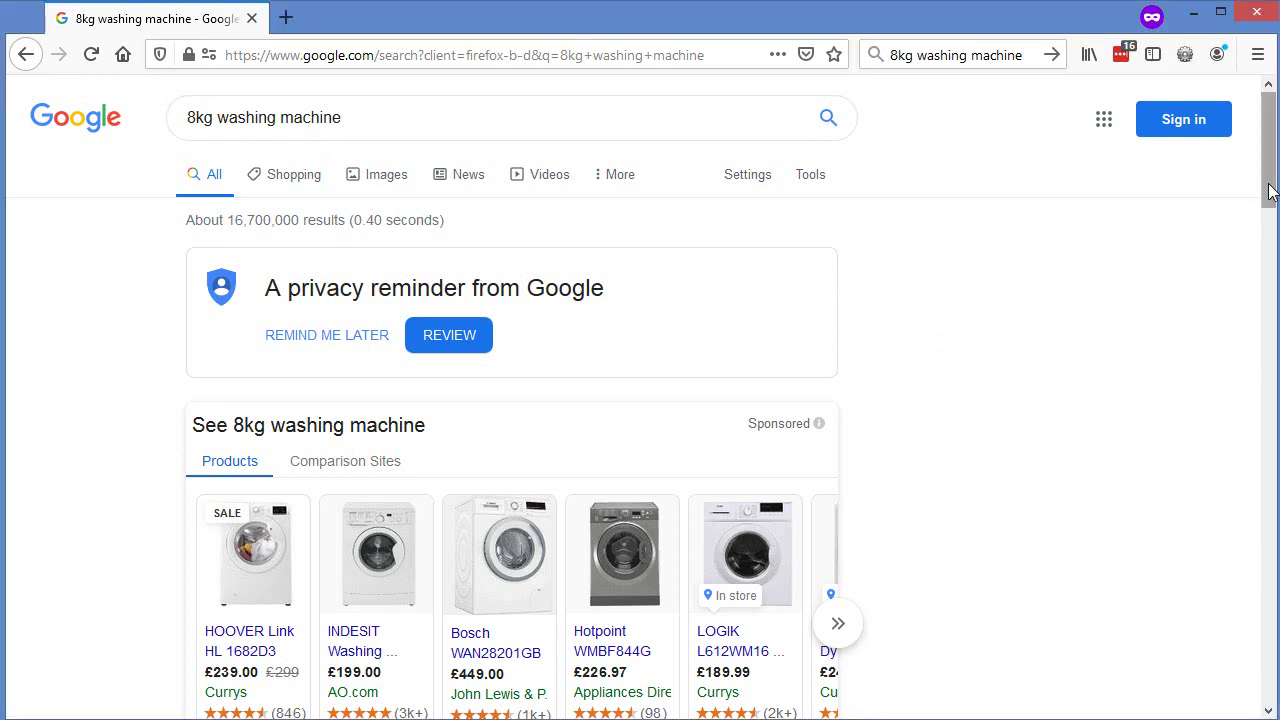
left_click_drag(1268, 192, 1268, 257)
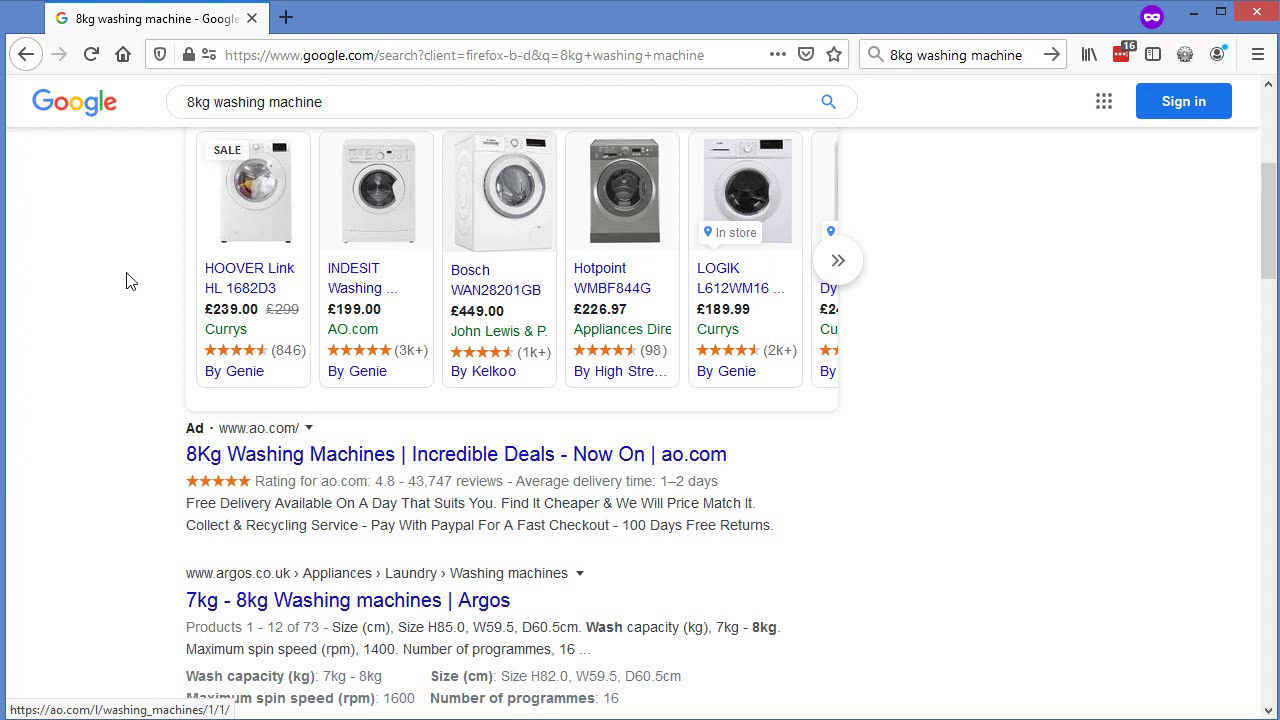
scroll(137, 337, "down", 2)
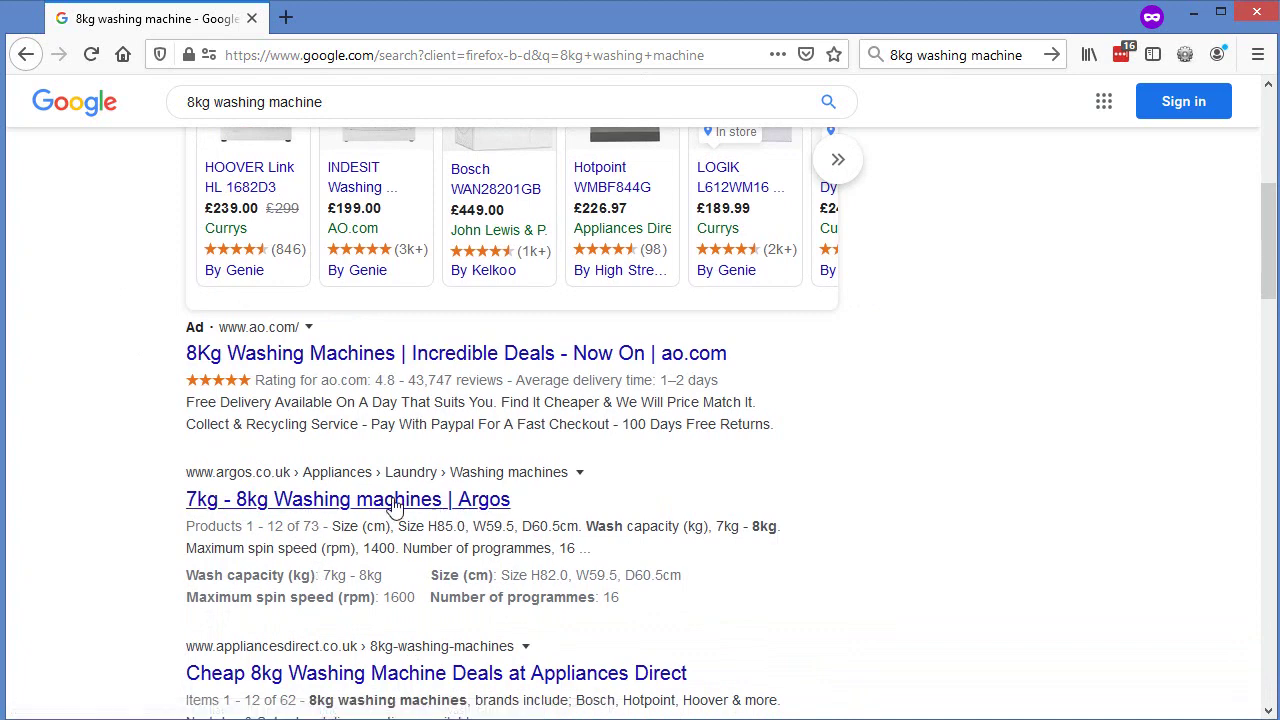
scroll(320, 600, "down", 1)
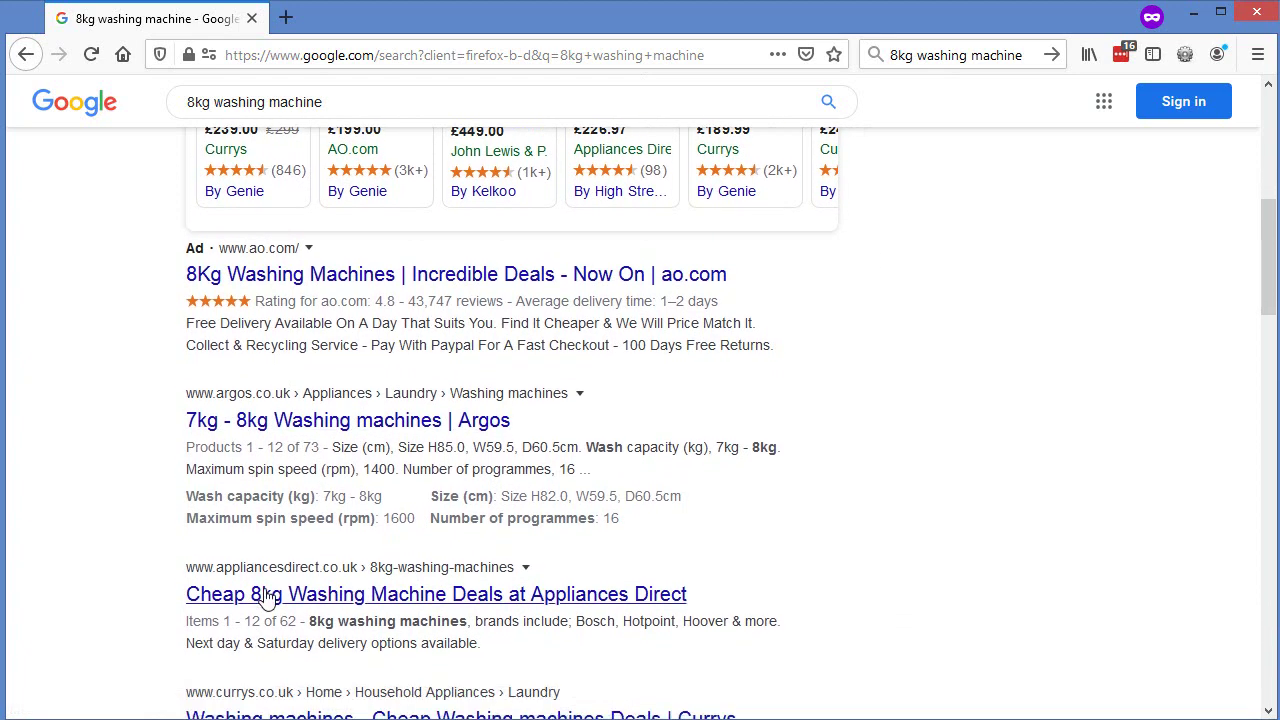
scroll(320, 586, "down", 1)
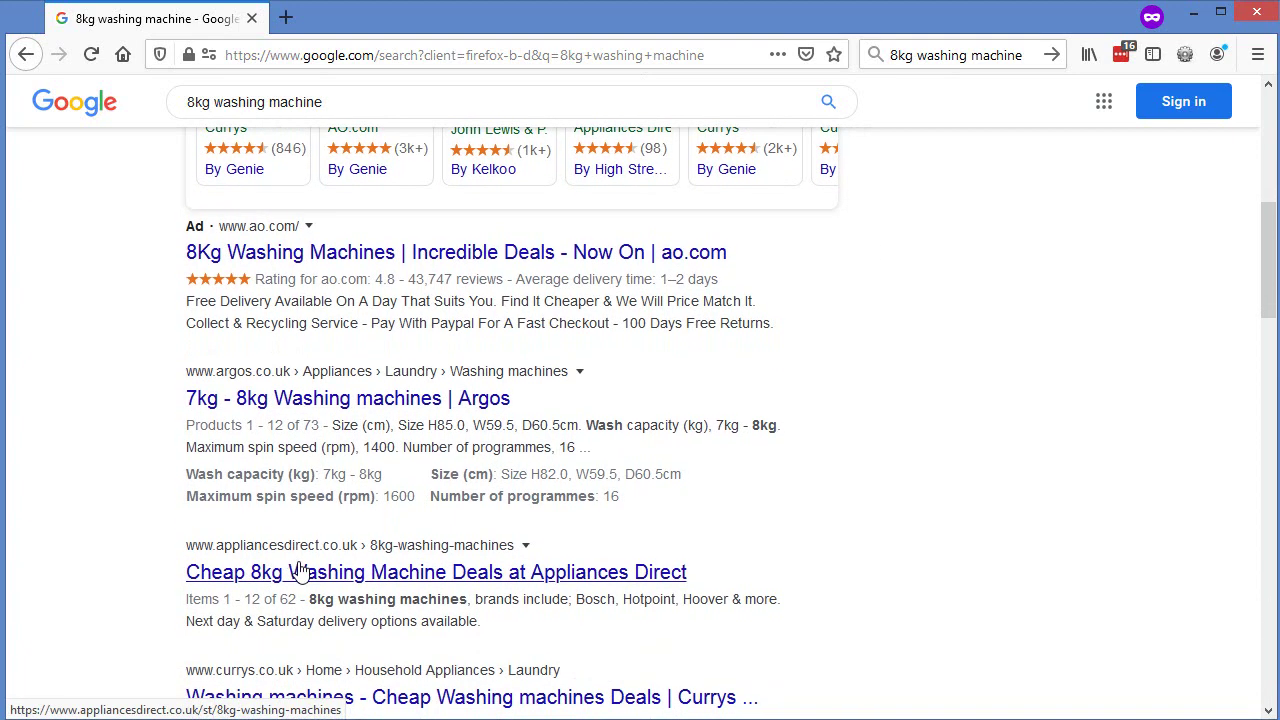
left_click(298, 570)
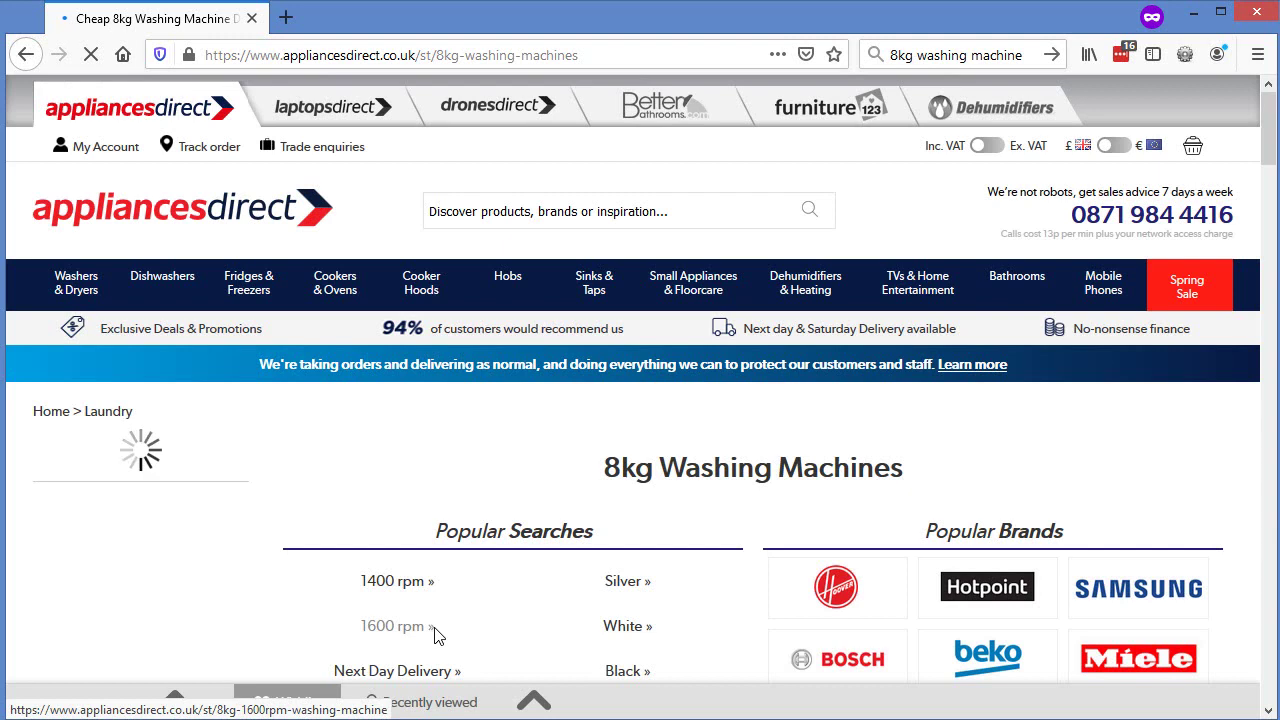
- Highlight the 8kg URL part and heading, then open the Hoover 8kg range in a background tab
left_click_drag(600, 53, 436, 68)
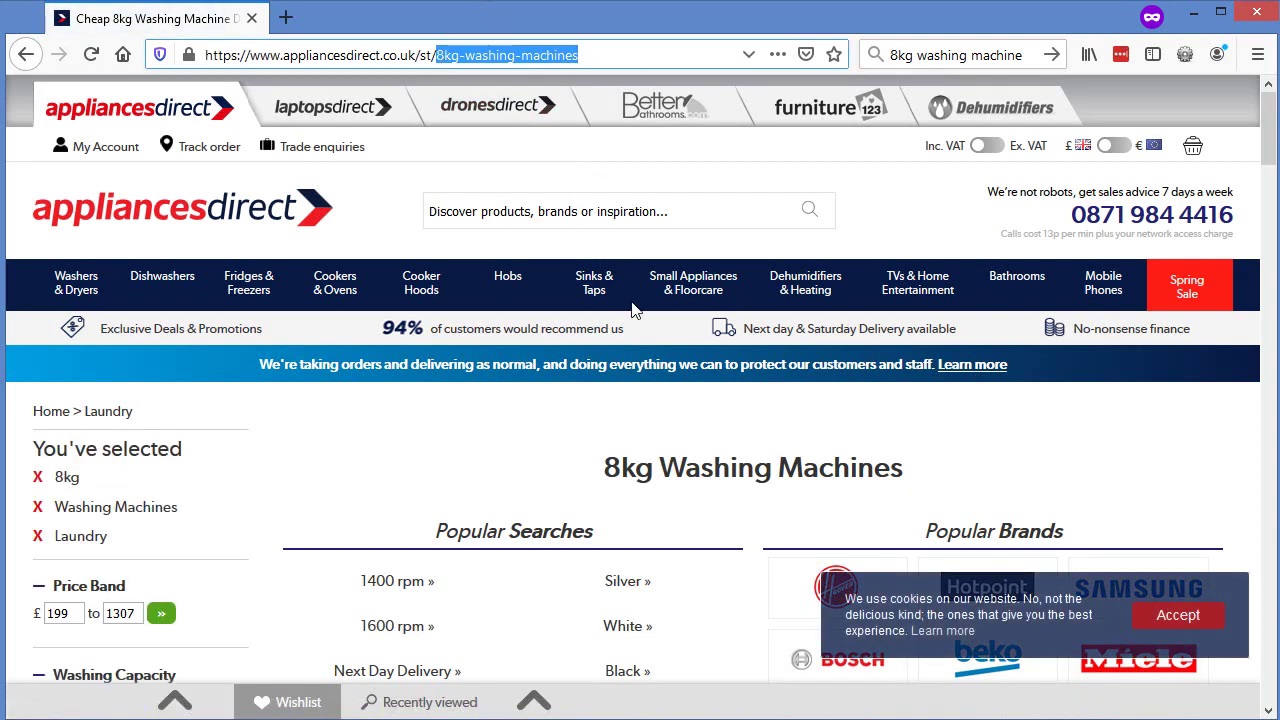
left_click_drag(906, 466, 613, 468)
scroll(680, 478, "down", 3)
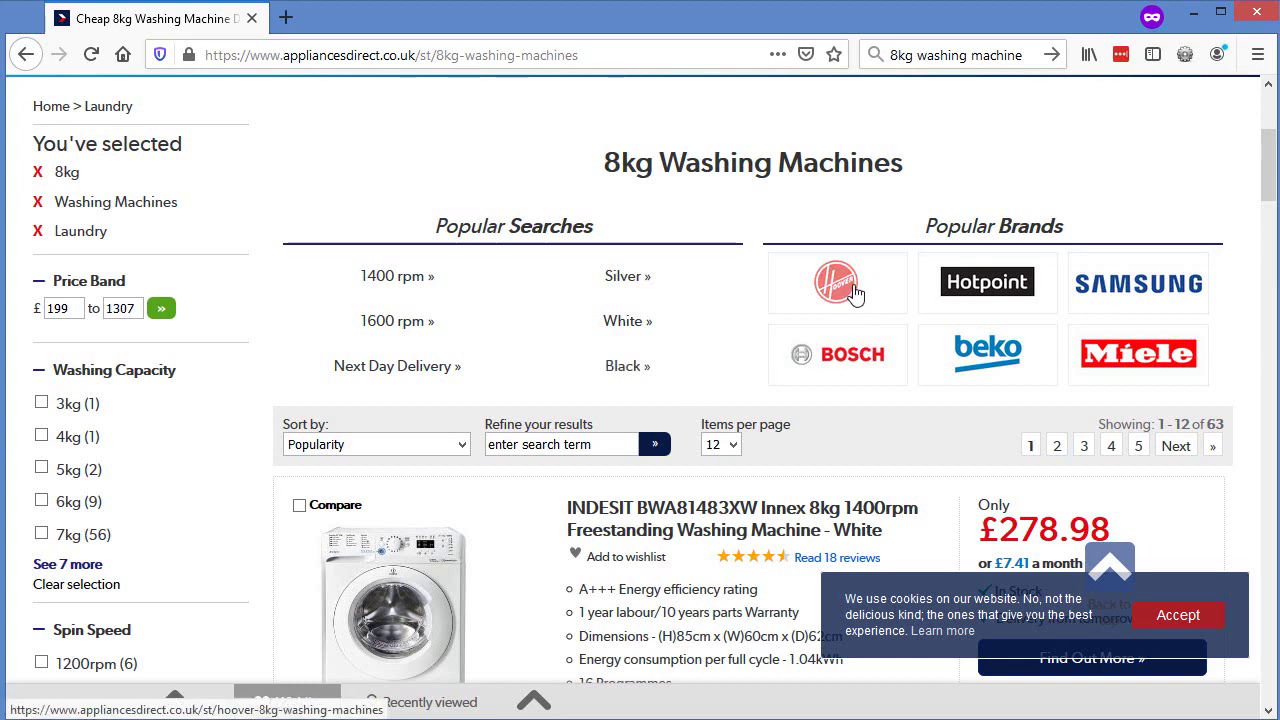
middle_click(855, 292)
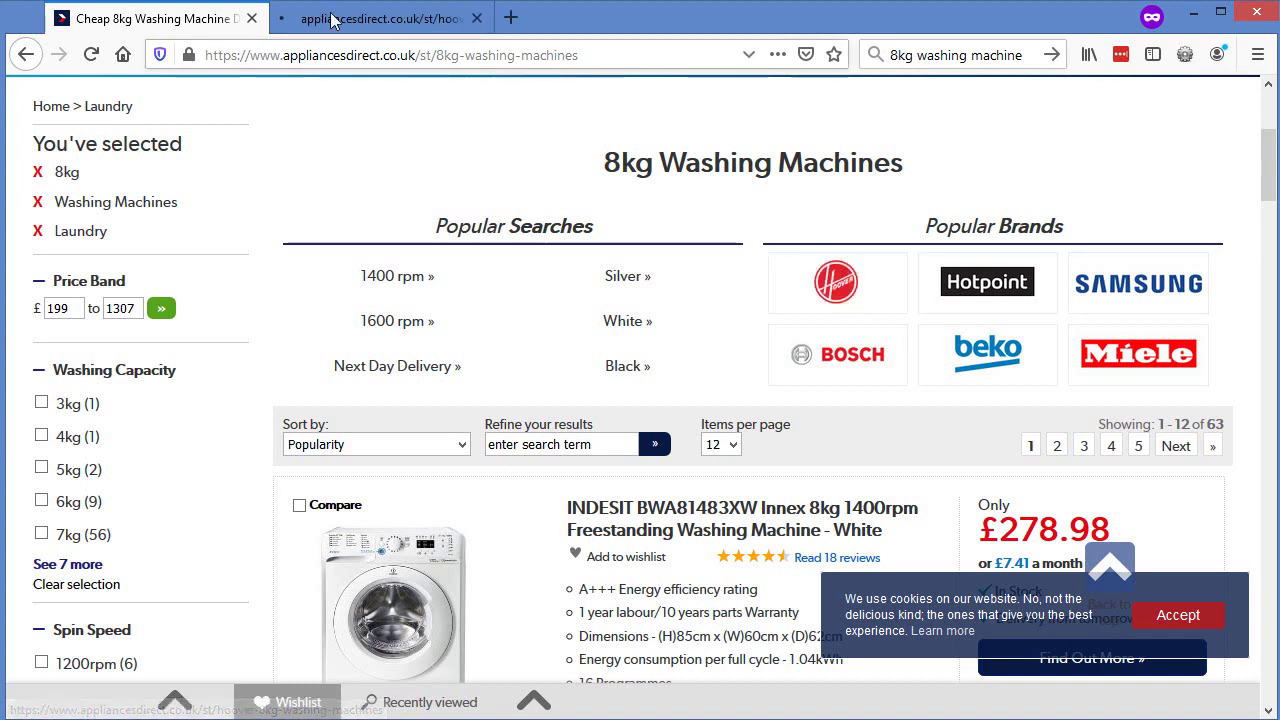
- View the Hoover 8kg tab, highlight its heading, and return to the 63-result 8kg listing
left_click(338, 22)
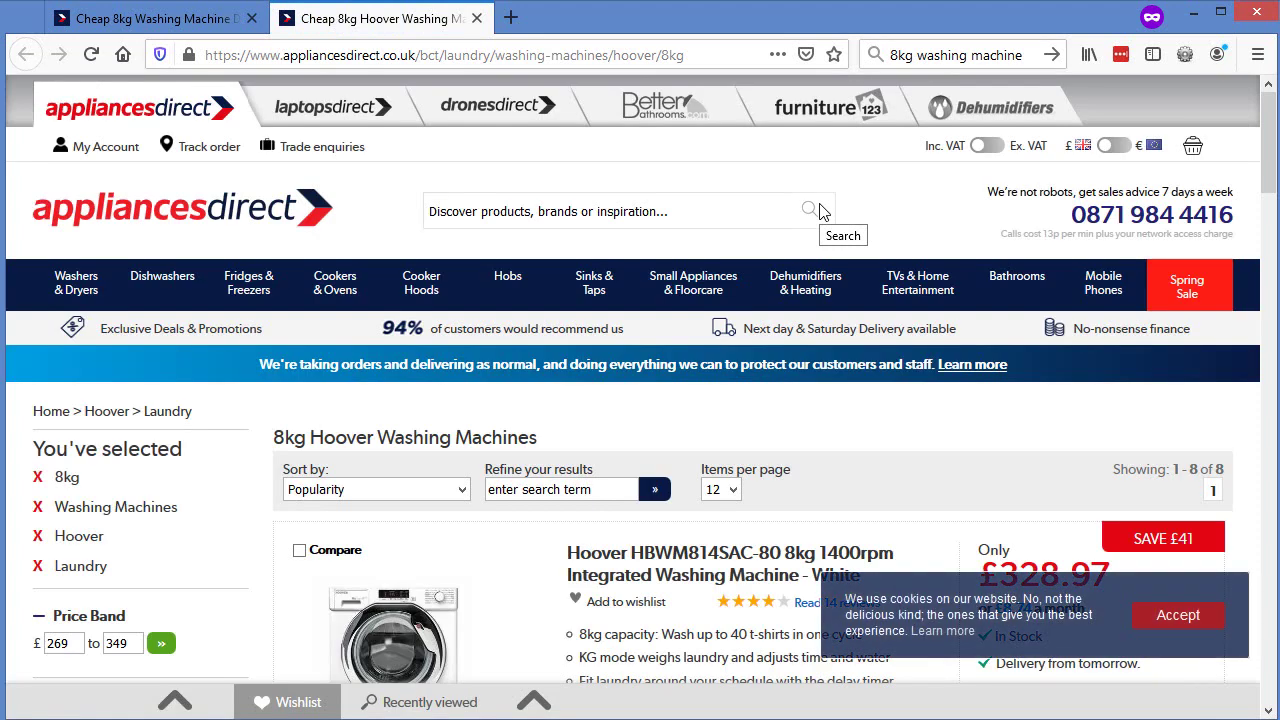
triple_click(435, 437)
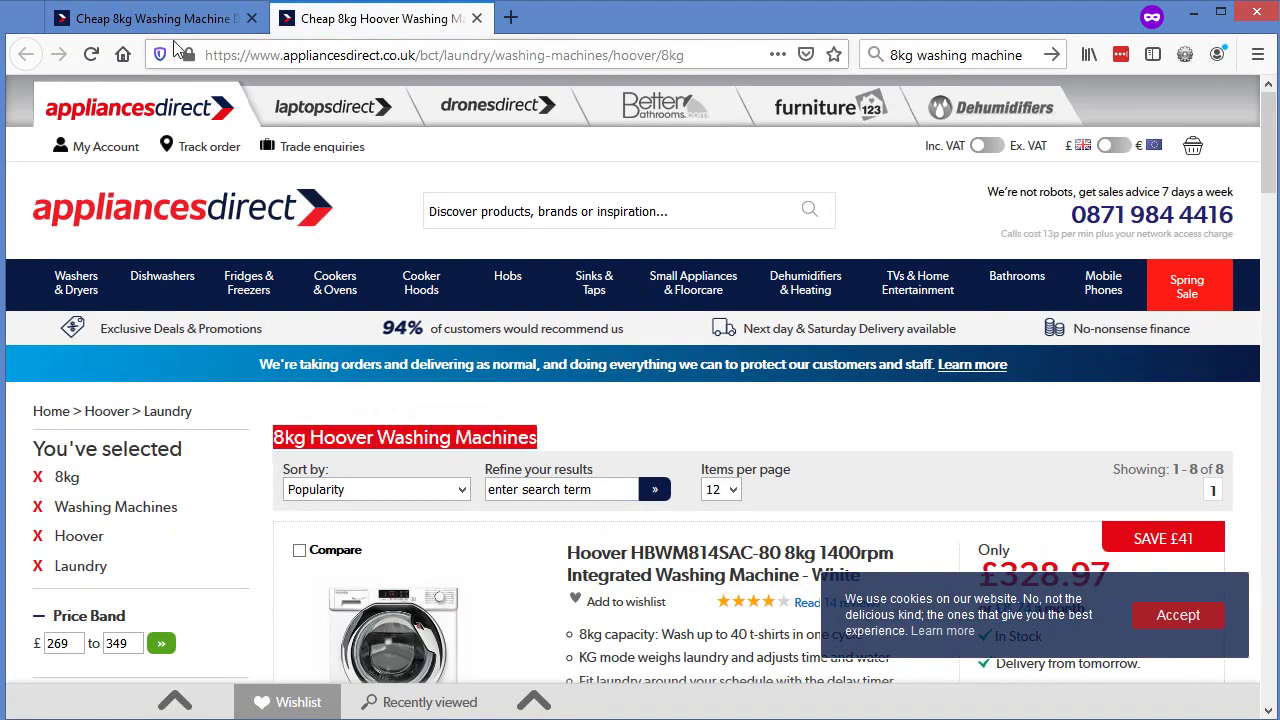
key("ctrl+shift+Tab")
scroll(703, 520, "down", 3)
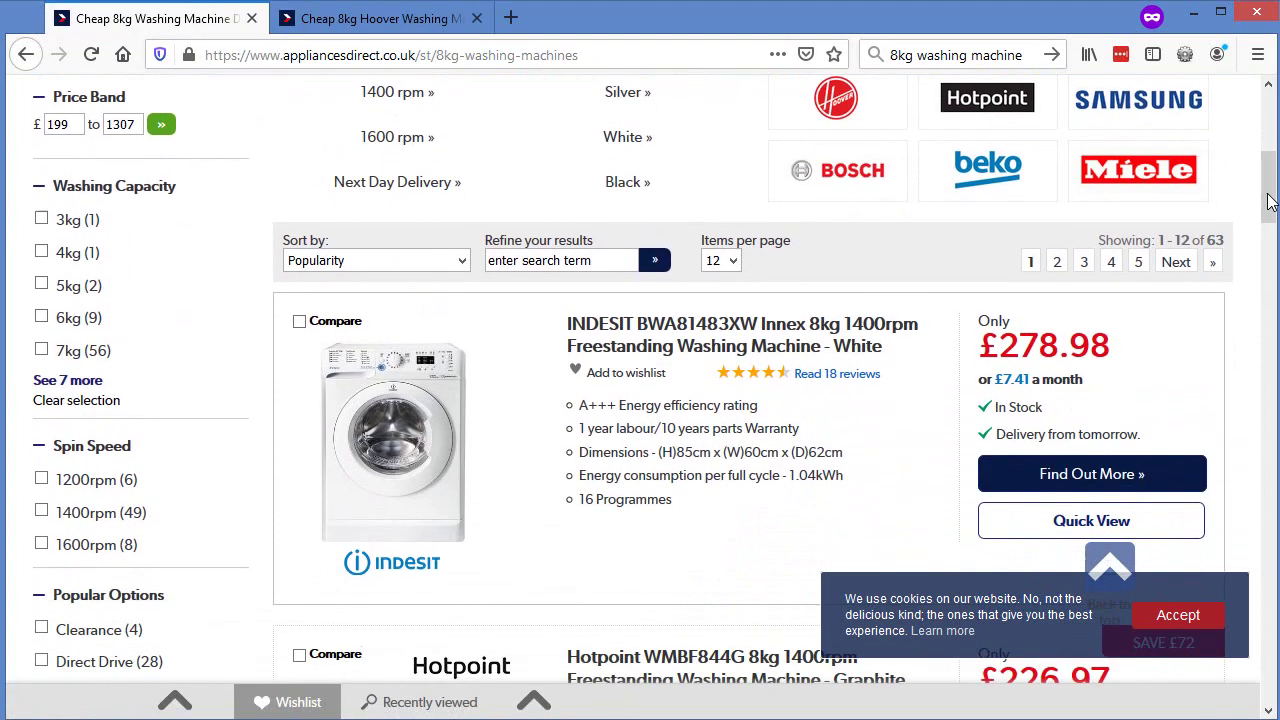
scroll(1253, 575, "down", 20)
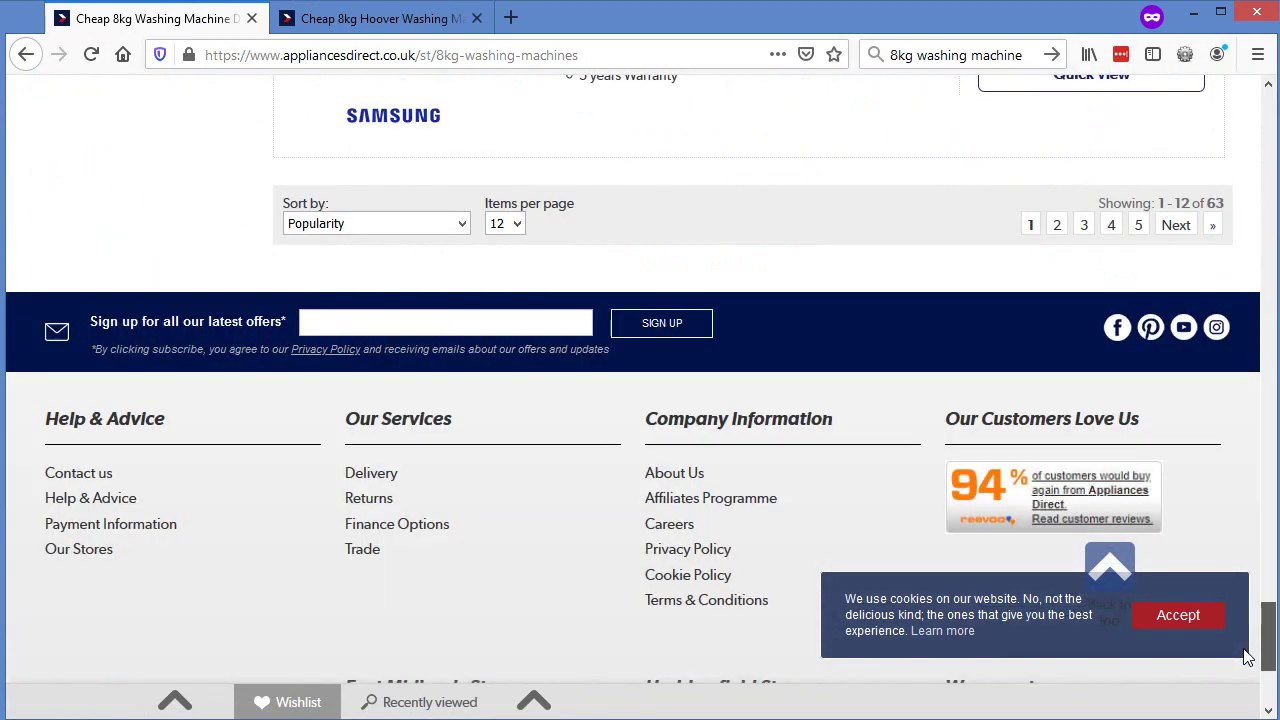
scroll(1260, 500, "up", 15)
scroll(1263, 473, "up", 20)
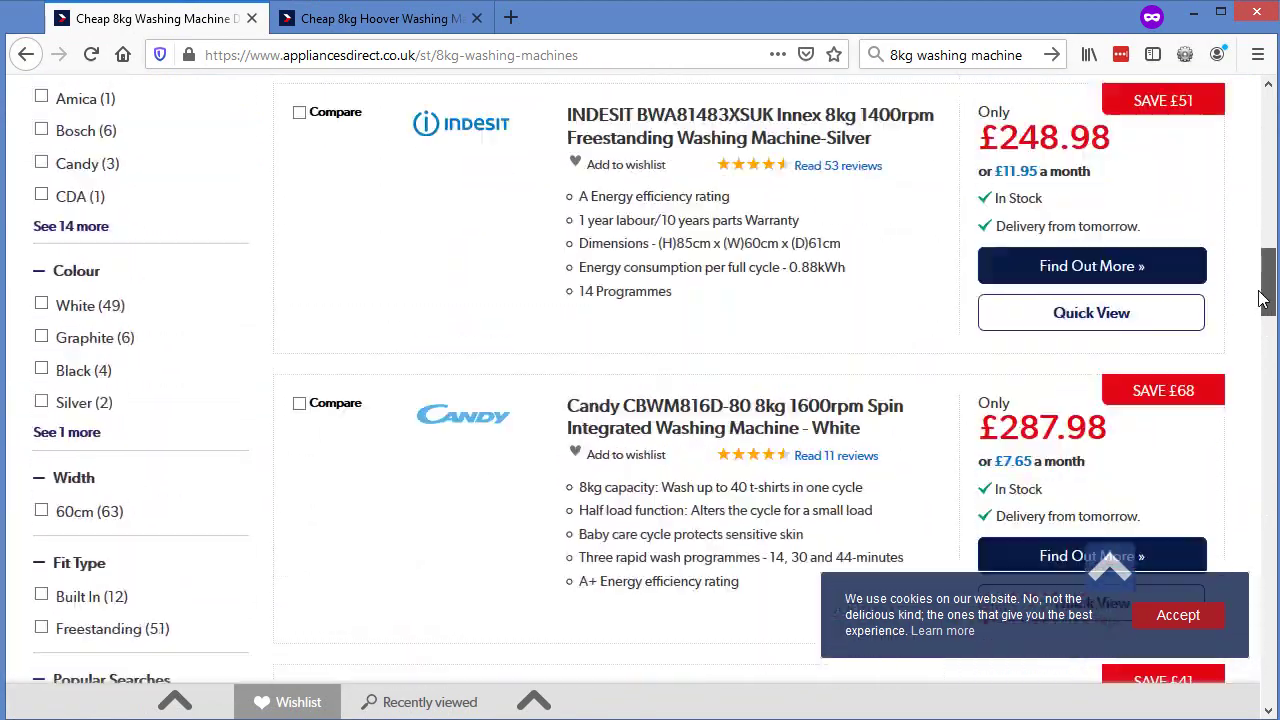
scroll(1265, 203, "up", 6)
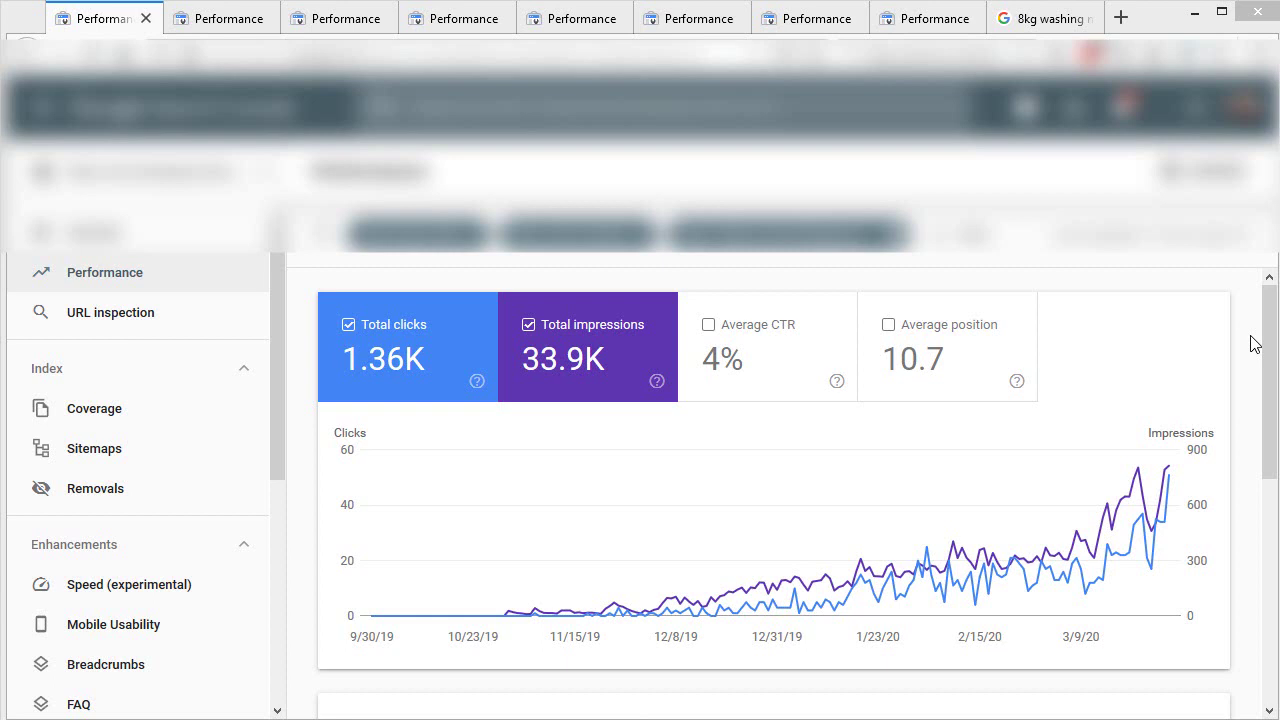
- Read the Mar 20 chart values: 23 clicks and 647 impressions
mouse_move(1131, 480)
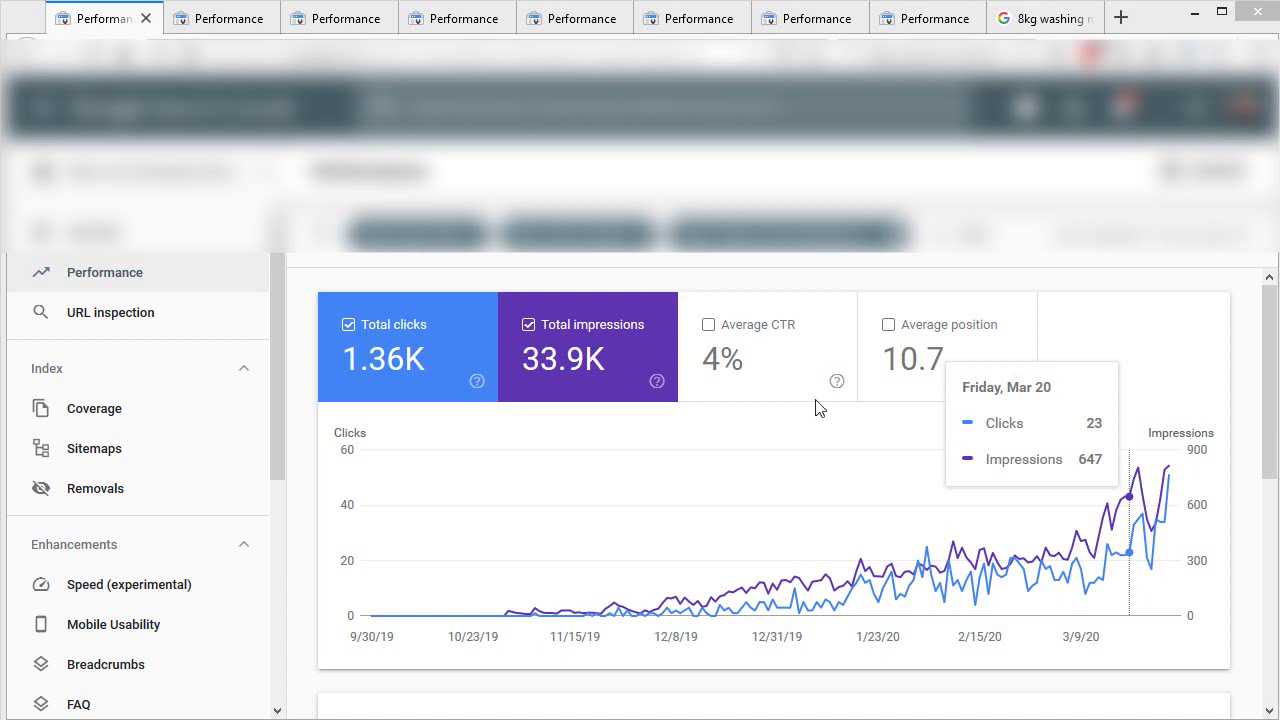
left_click(348, 672)
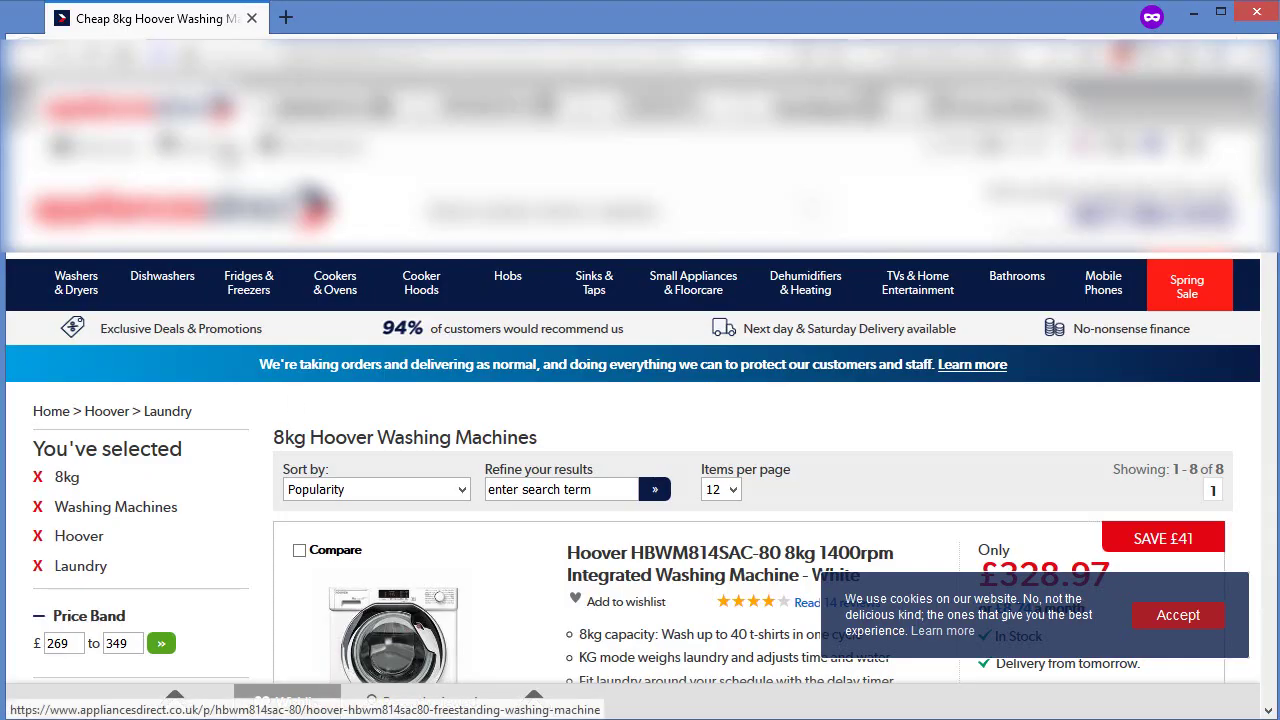
left_click_drag(415, 55, 256, 67)
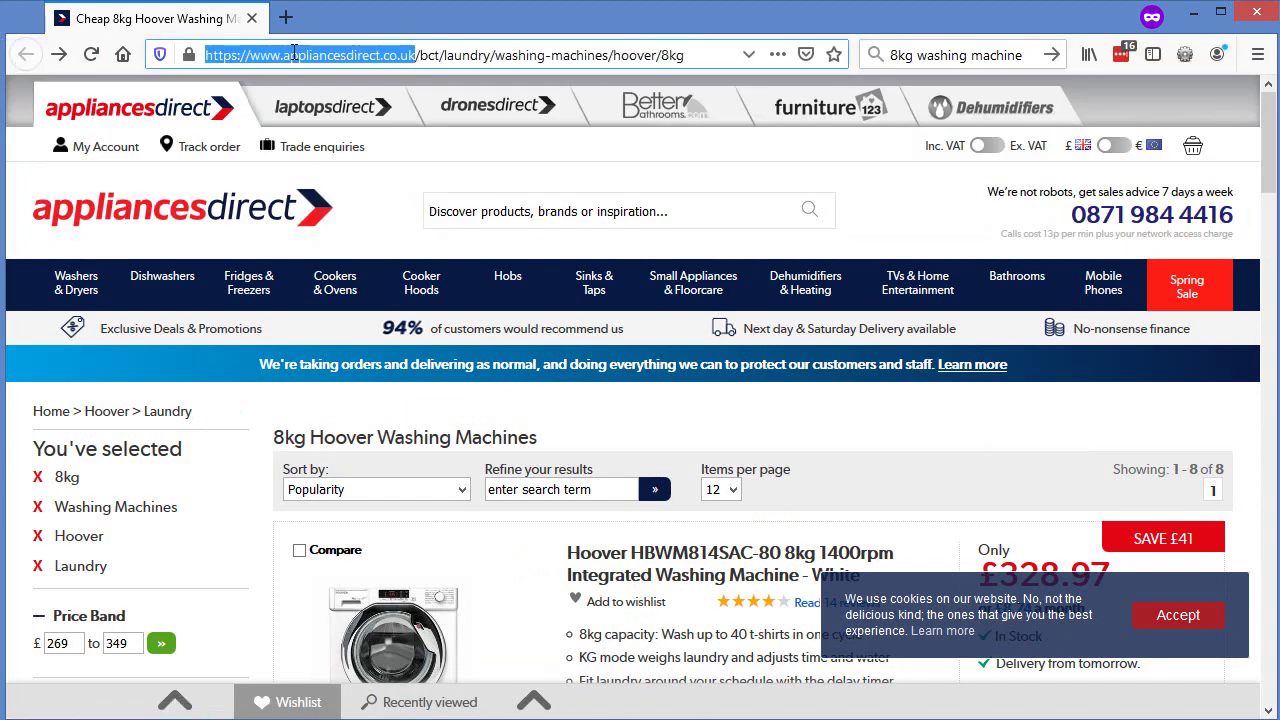
right_click(294, 52)
left_click(340, 117)
- Replace the address with google.com and load the Google homepage
left_click(355, 57)
type("goggl")
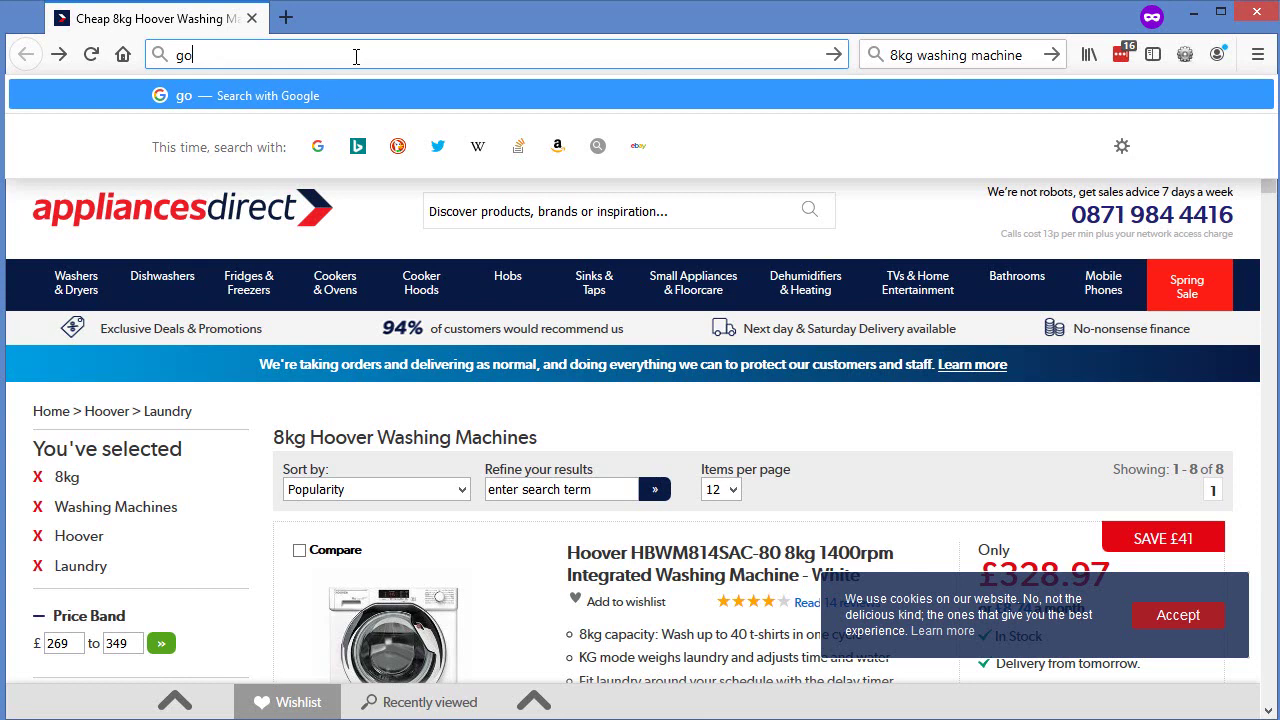
key("BackSpace")
key("BackSpace")
key("BackSpace")
type("ogle")
key("Return")
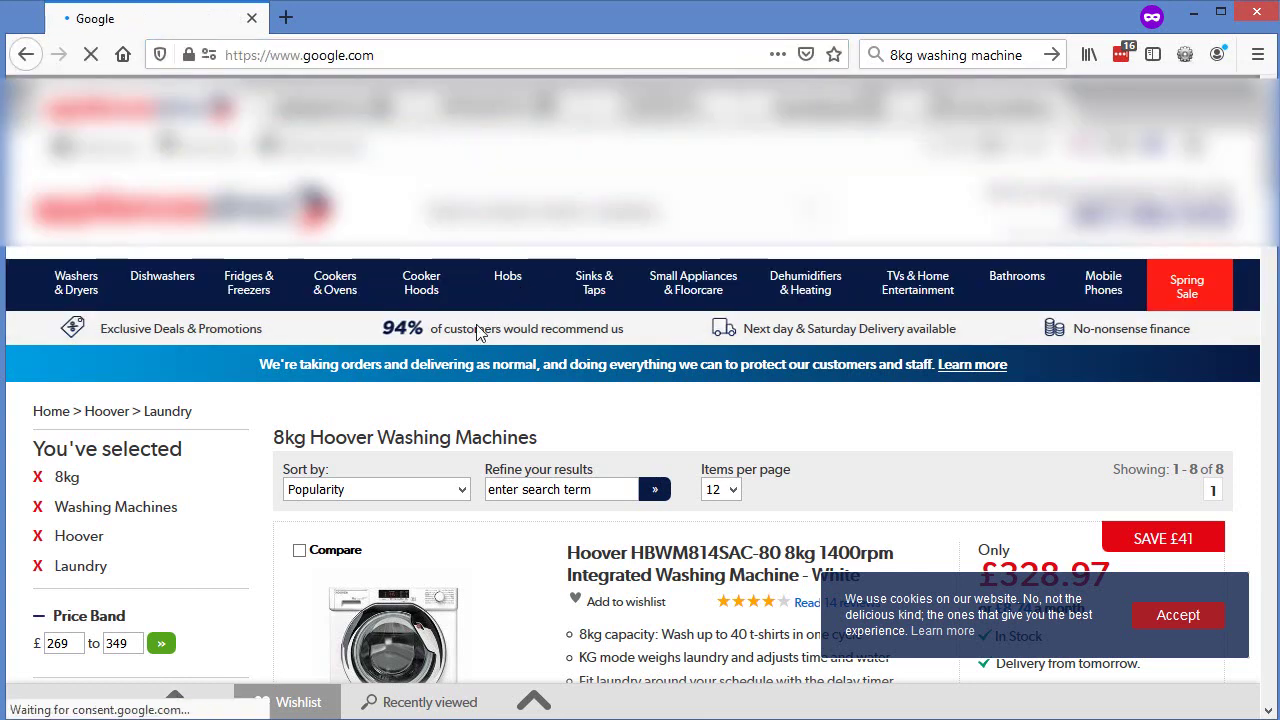
type("sii")
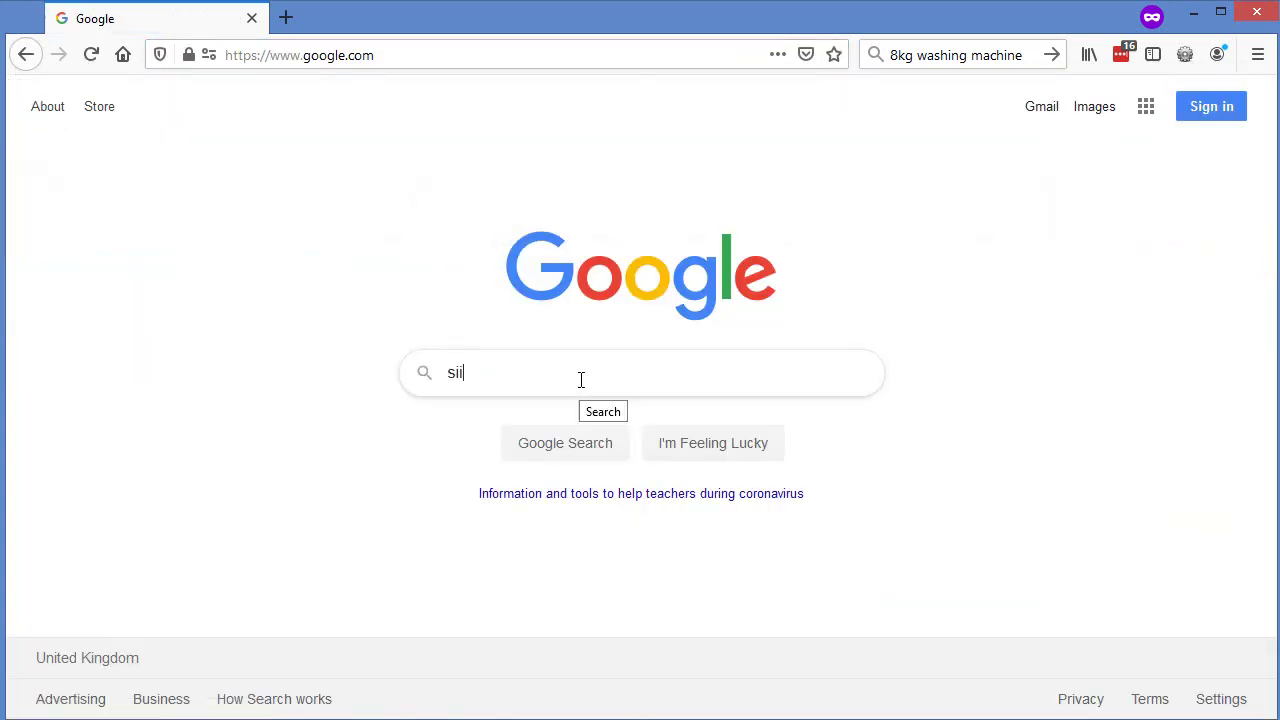
key("BackSpace")
type("te:")
key("ctrl+v")
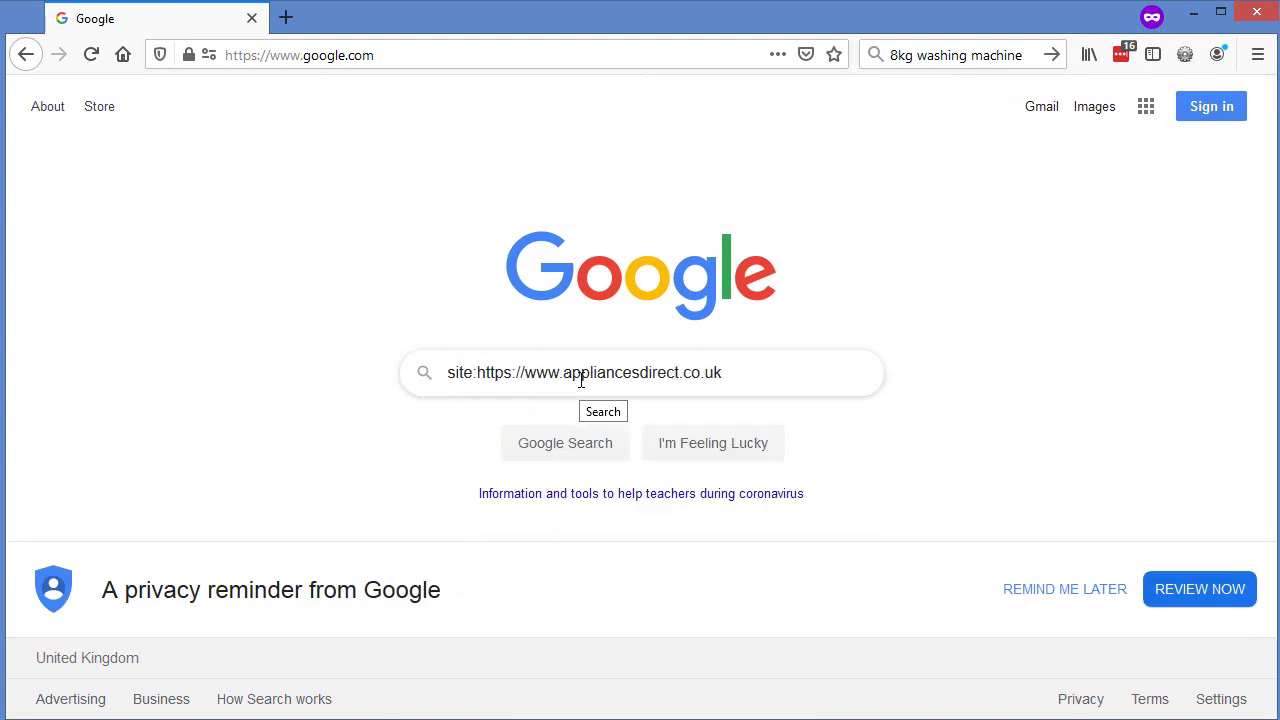
key("Return")
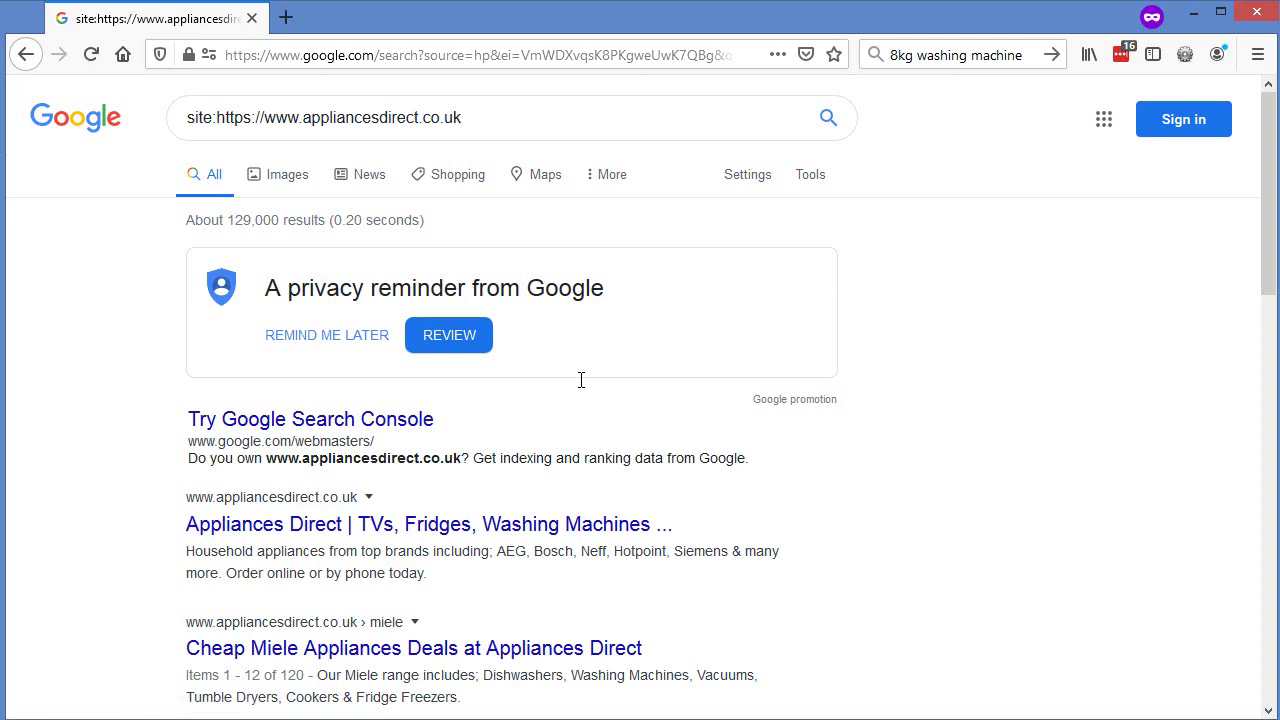
- Scroll through the roughly 129,000 indexed pages, past Miele, Clearance and Zanussi results
scroll(470, 520, "down", 2)
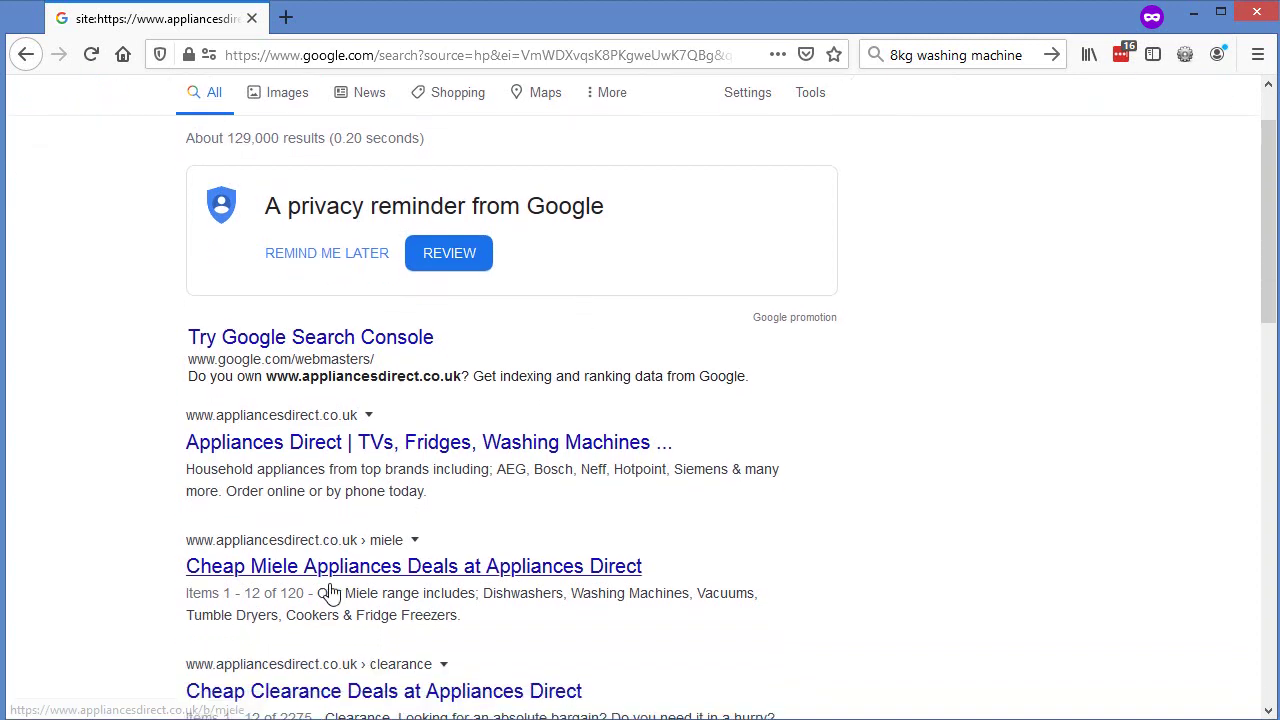
scroll(329, 580, "down", 2)
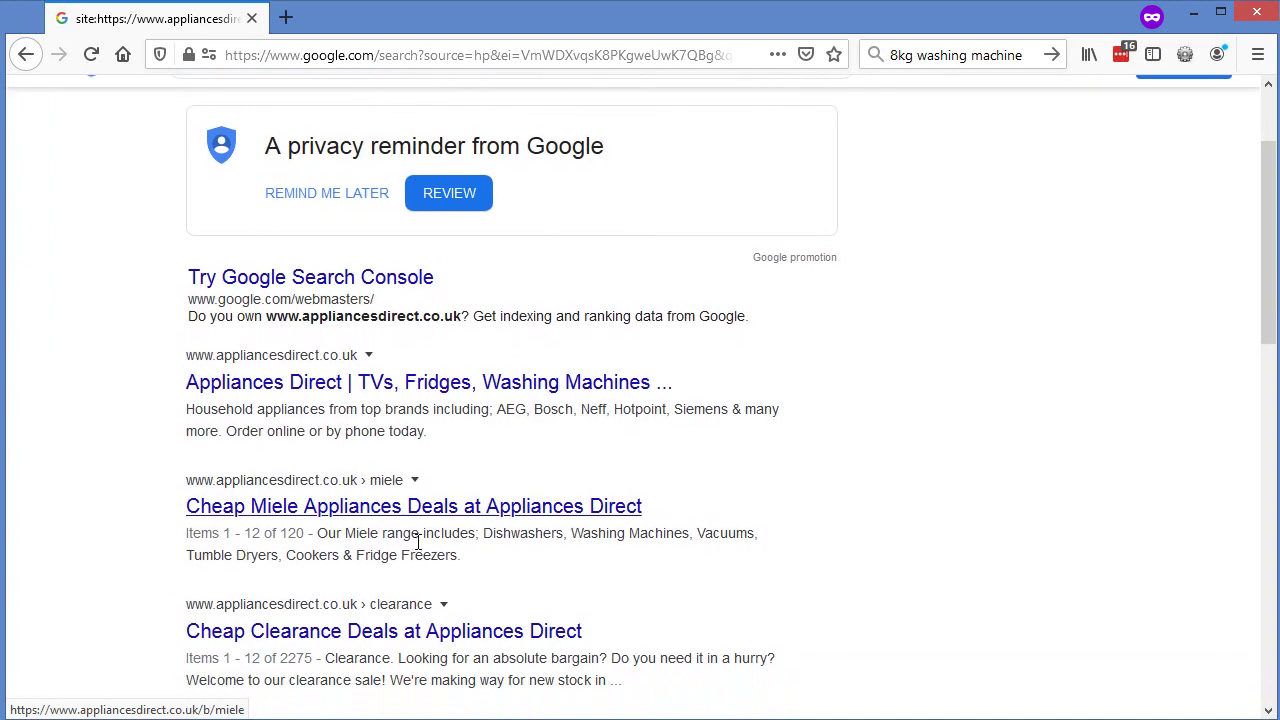
scroll(418, 541, "down", 5)
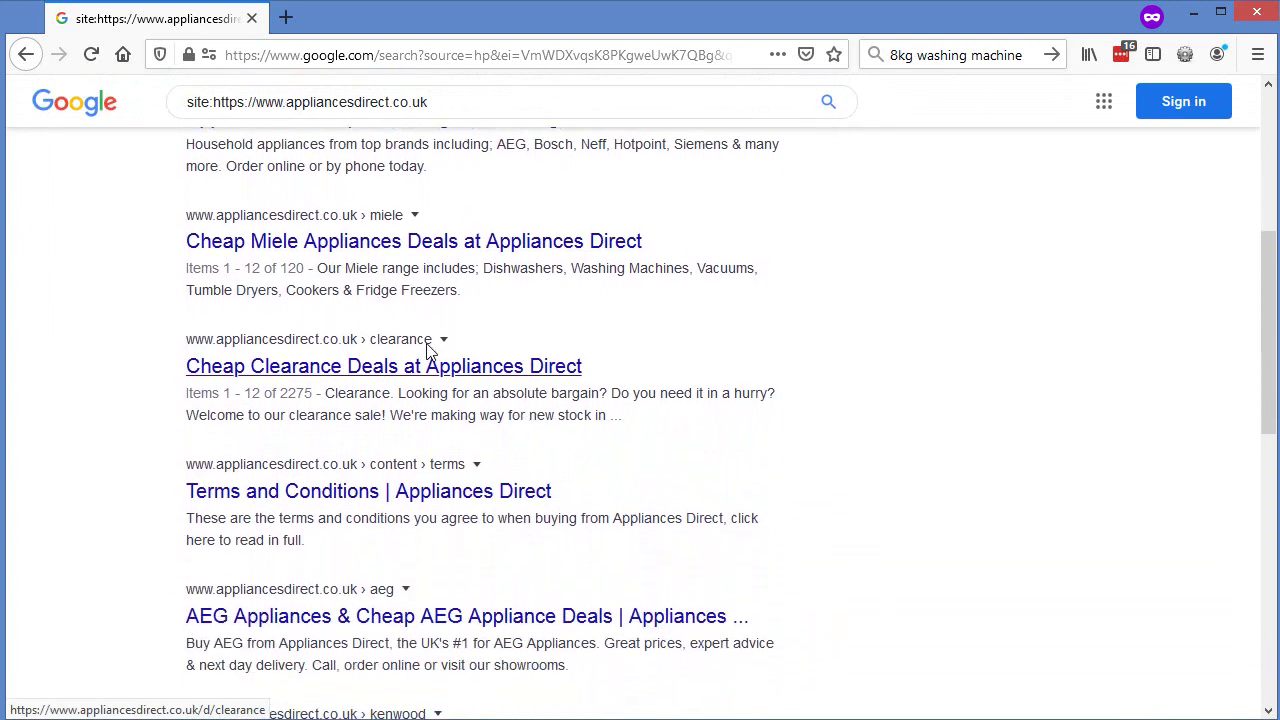
scroll(435, 350, "down", 2)
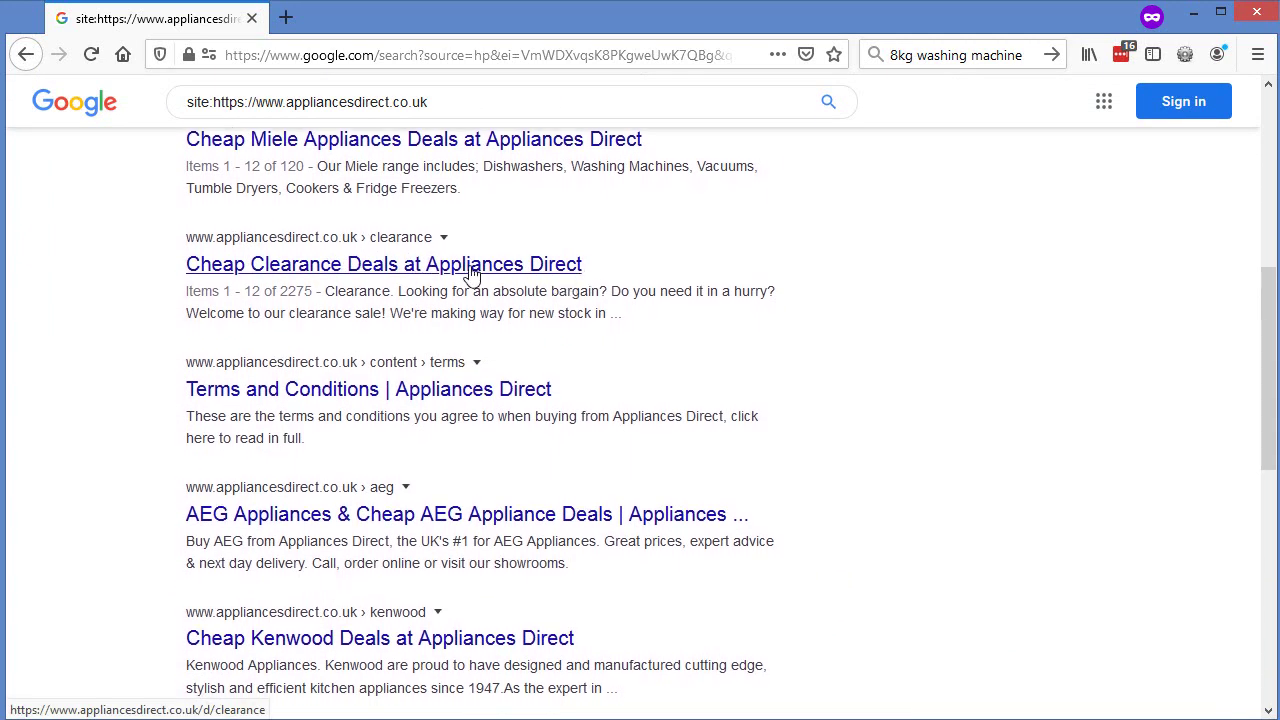
scroll(512, 280, "down", 2)
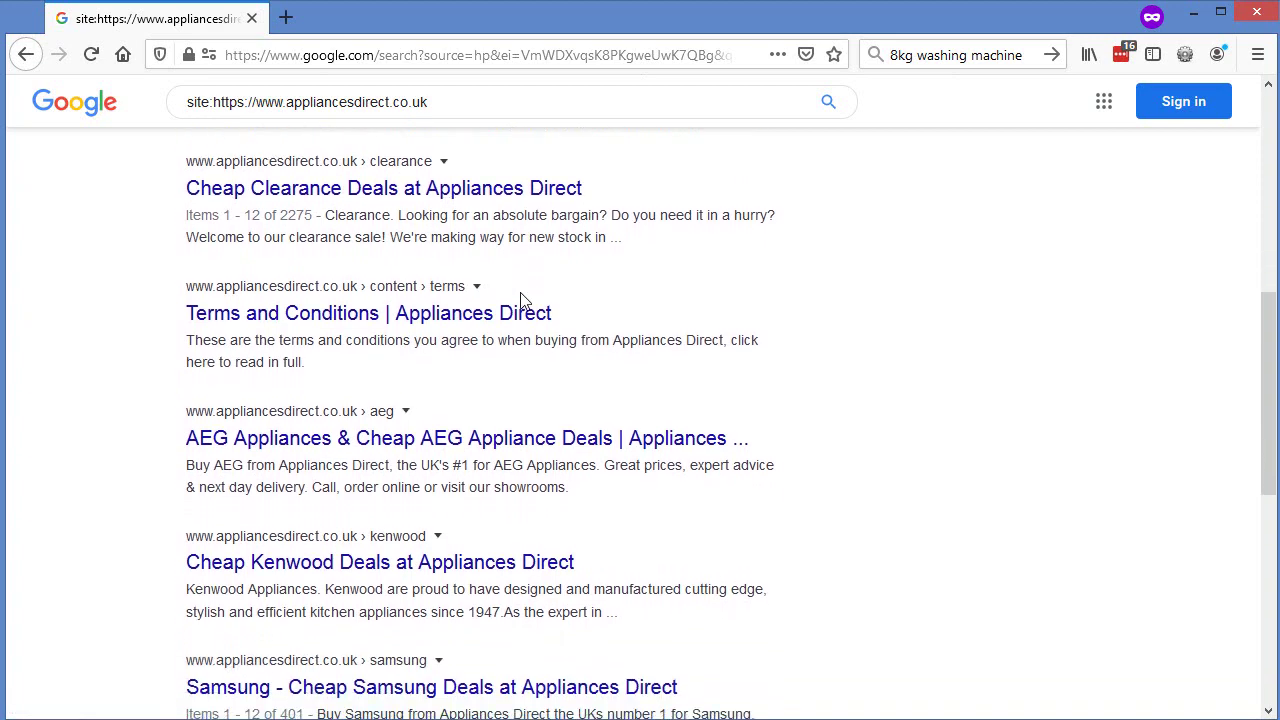
scroll(520, 300, "down", 2)
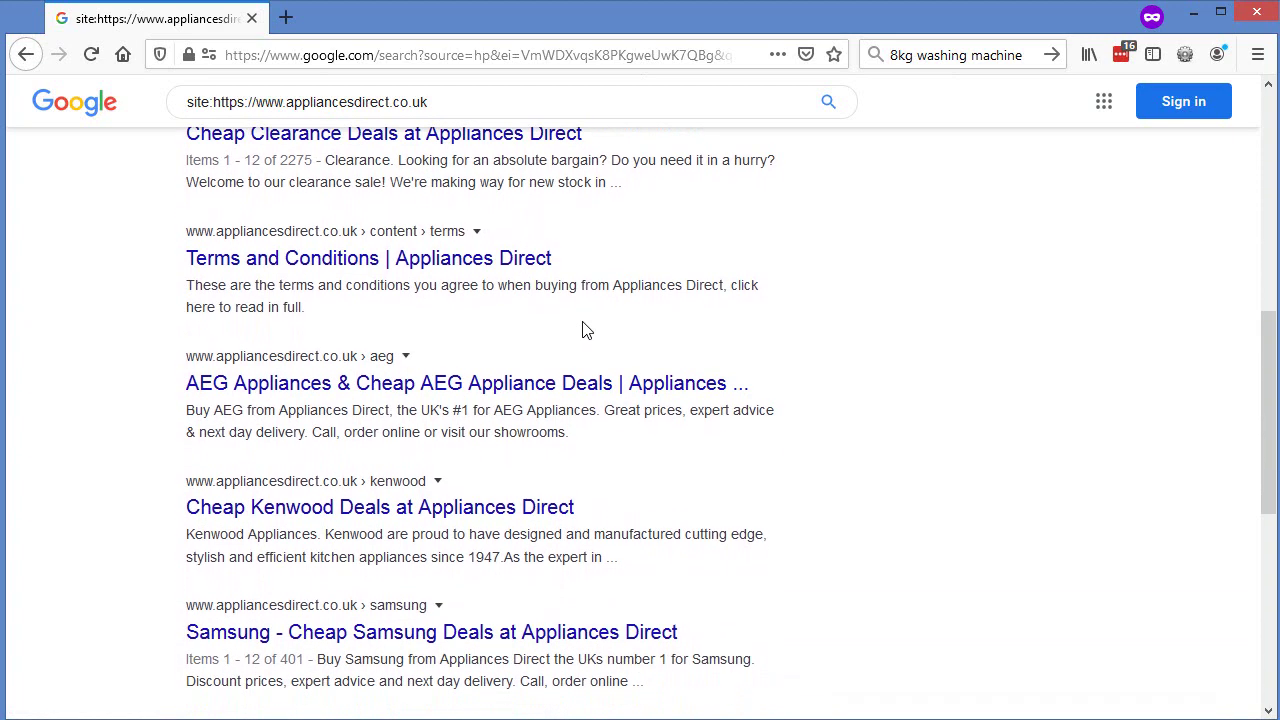
scroll(585, 330, "down", 1)
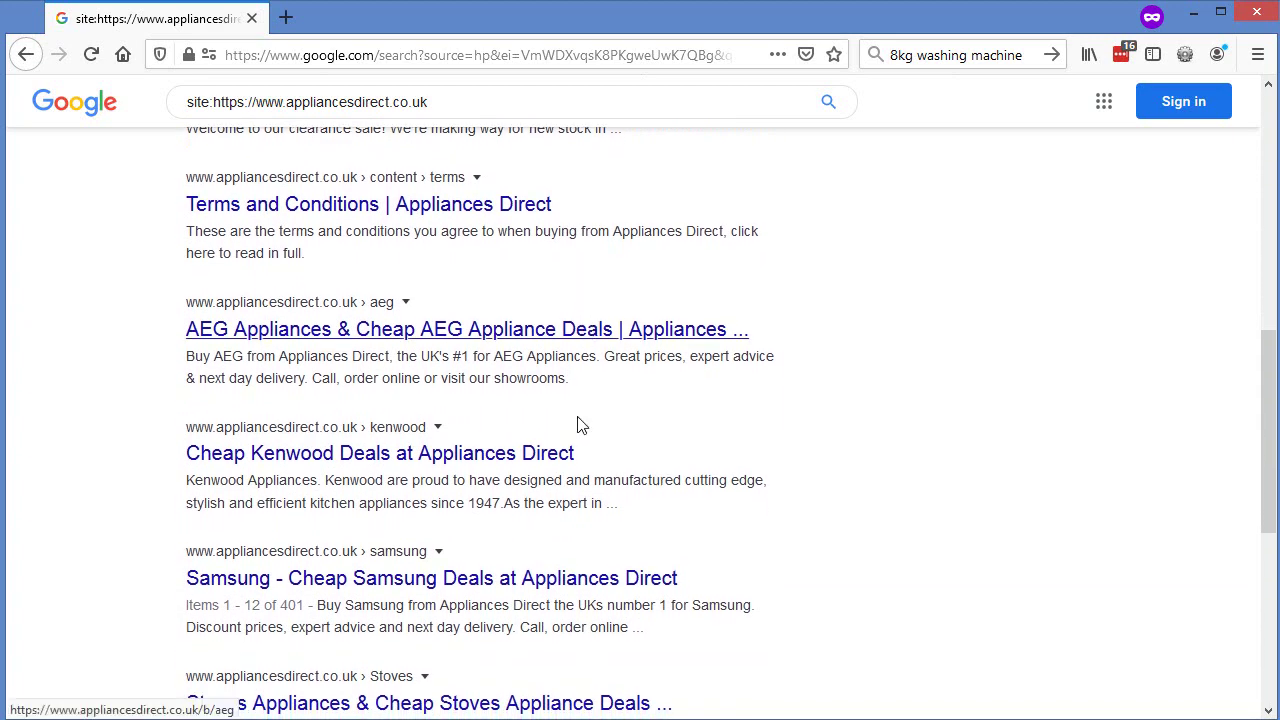
scroll(578, 425, "down", 5)
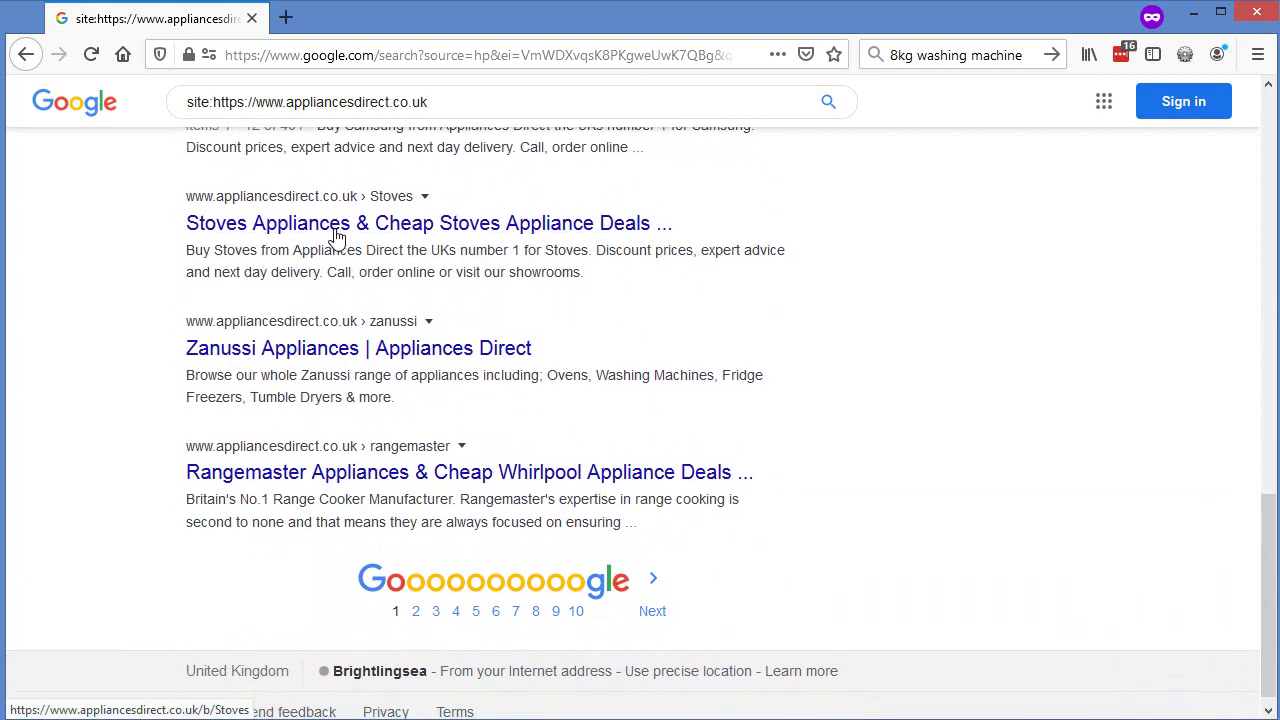
- Go to page 7 of the site:appliancesdirect.co.uk Google results and scroll through its listings
left_click(523, 592)
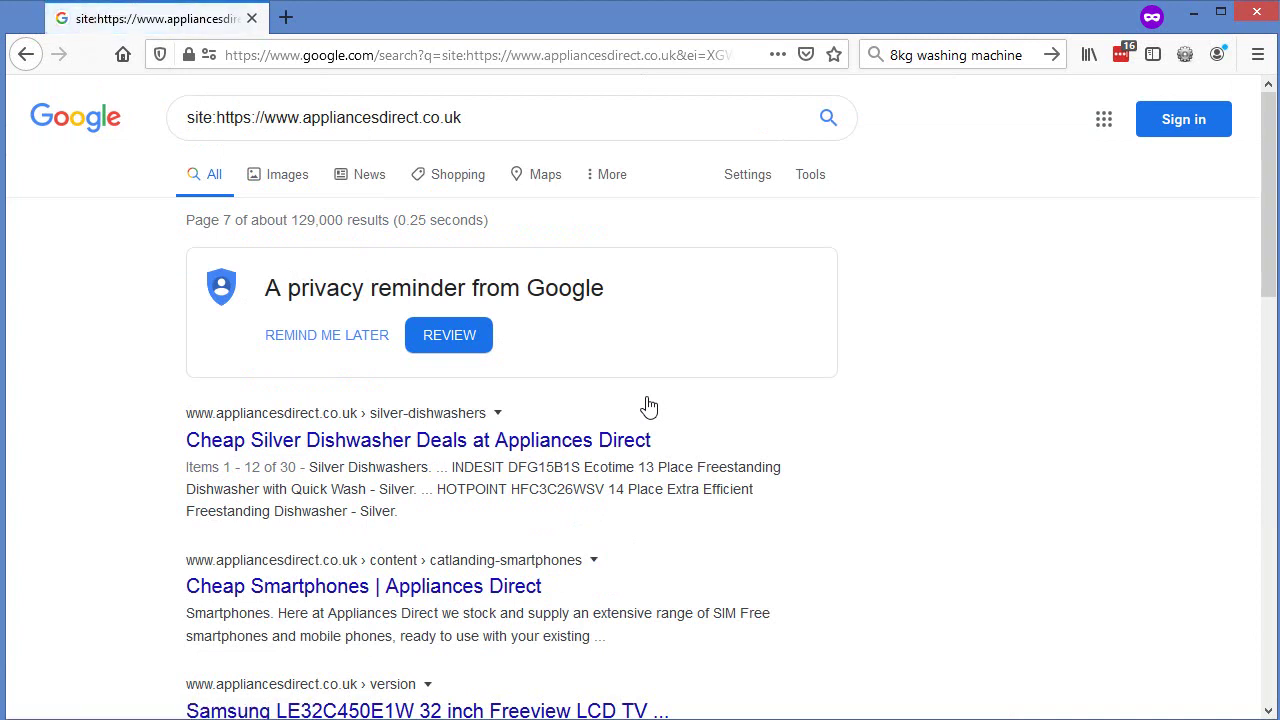
scroll(648, 405, "down", 2)
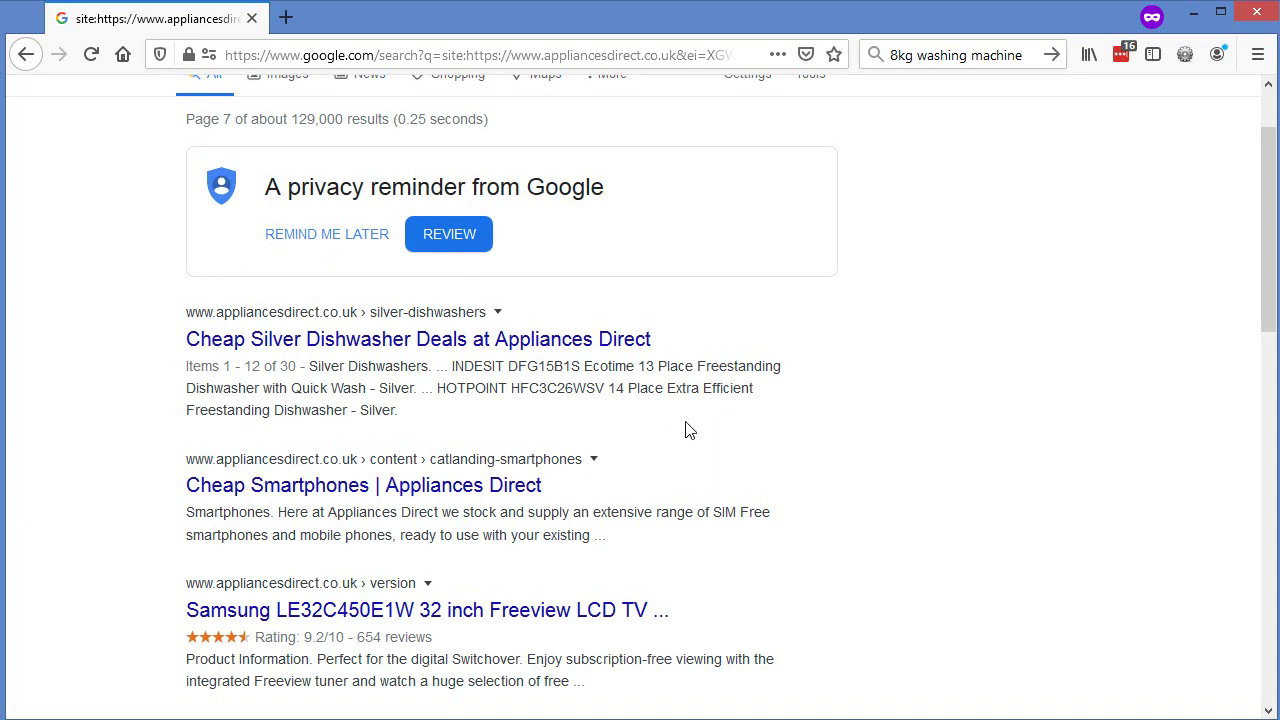
scroll(688, 430, "down", 5)
scroll(688, 430, "down", 4)
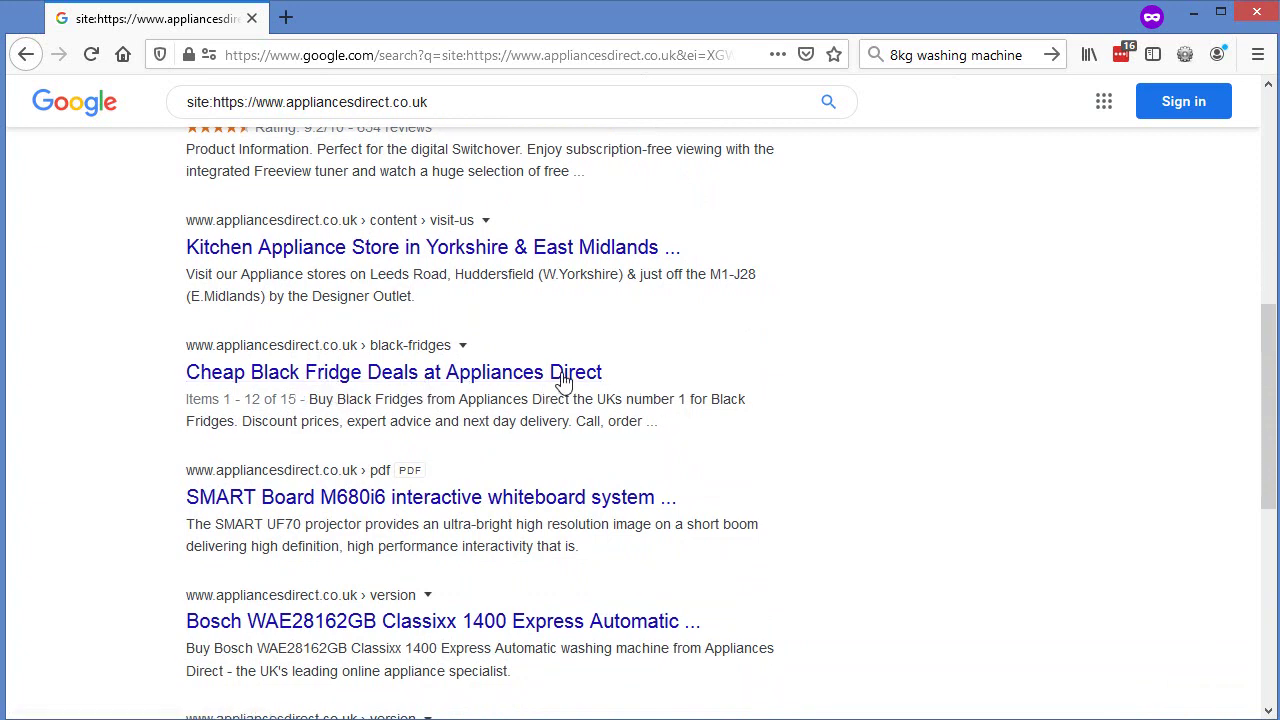
scroll(578, 383, "down", 5)
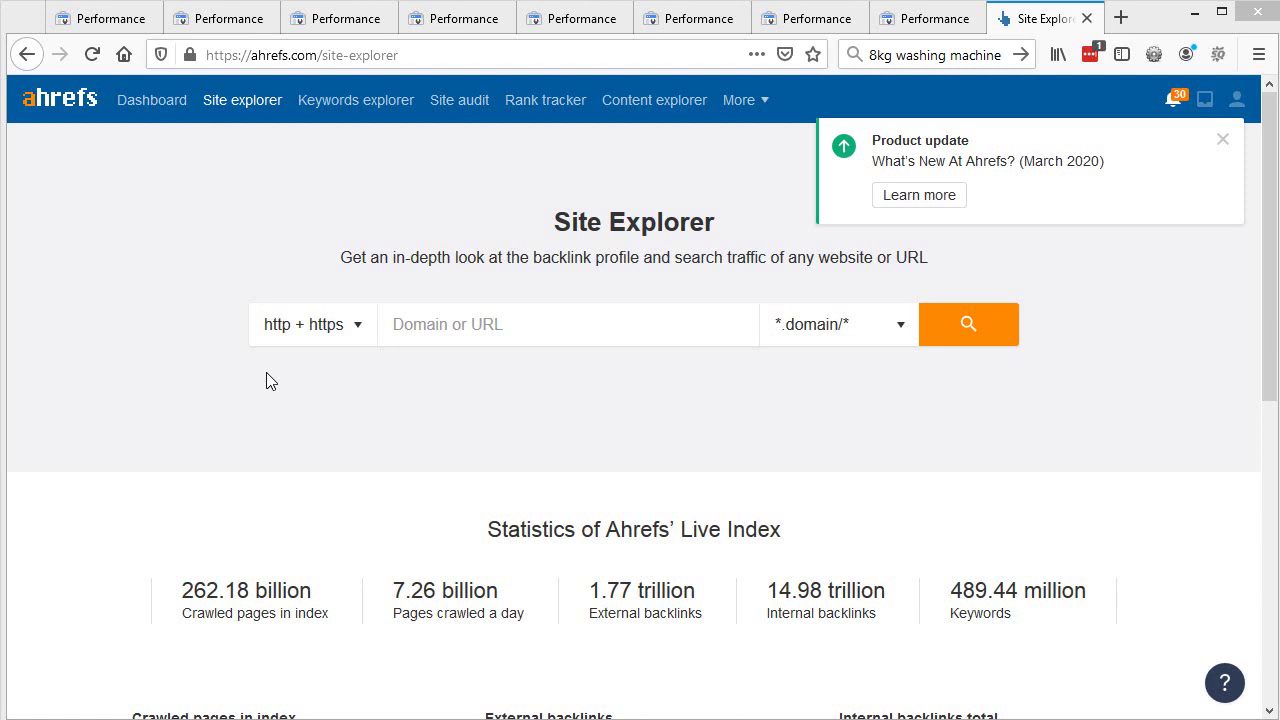
left_click(433, 330)
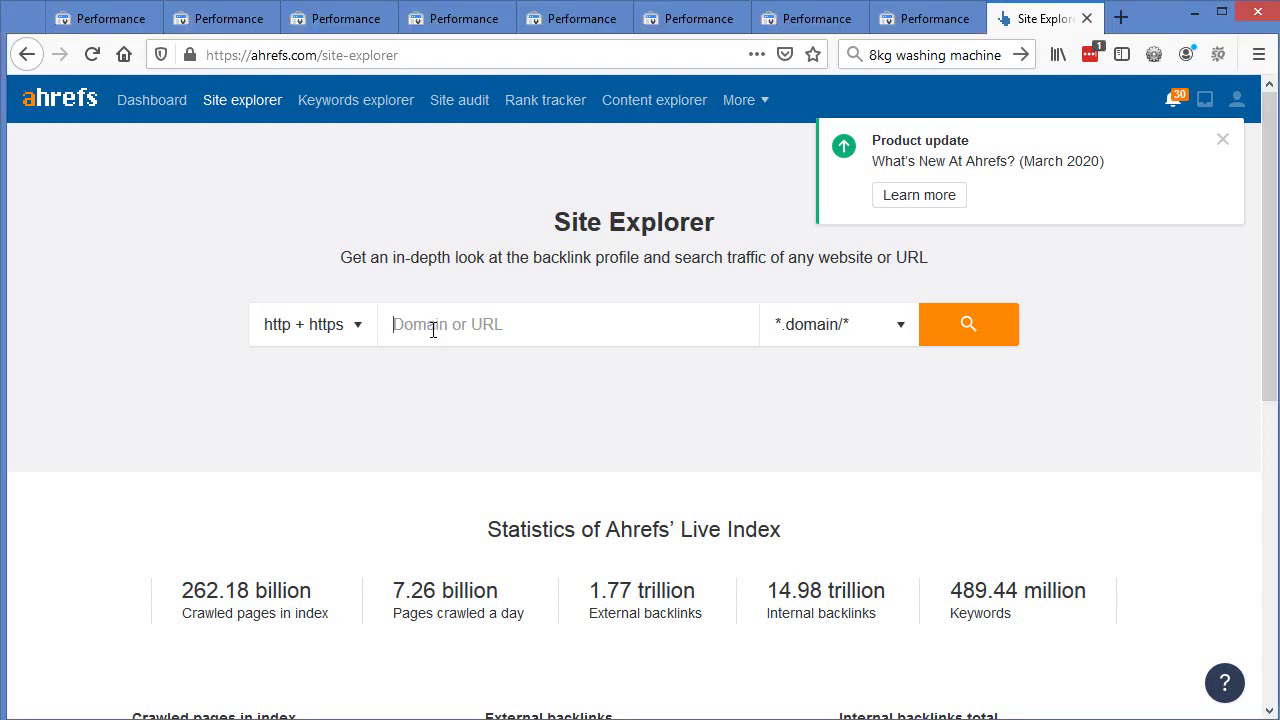
right_click(433, 330)
left_click(506, 417)
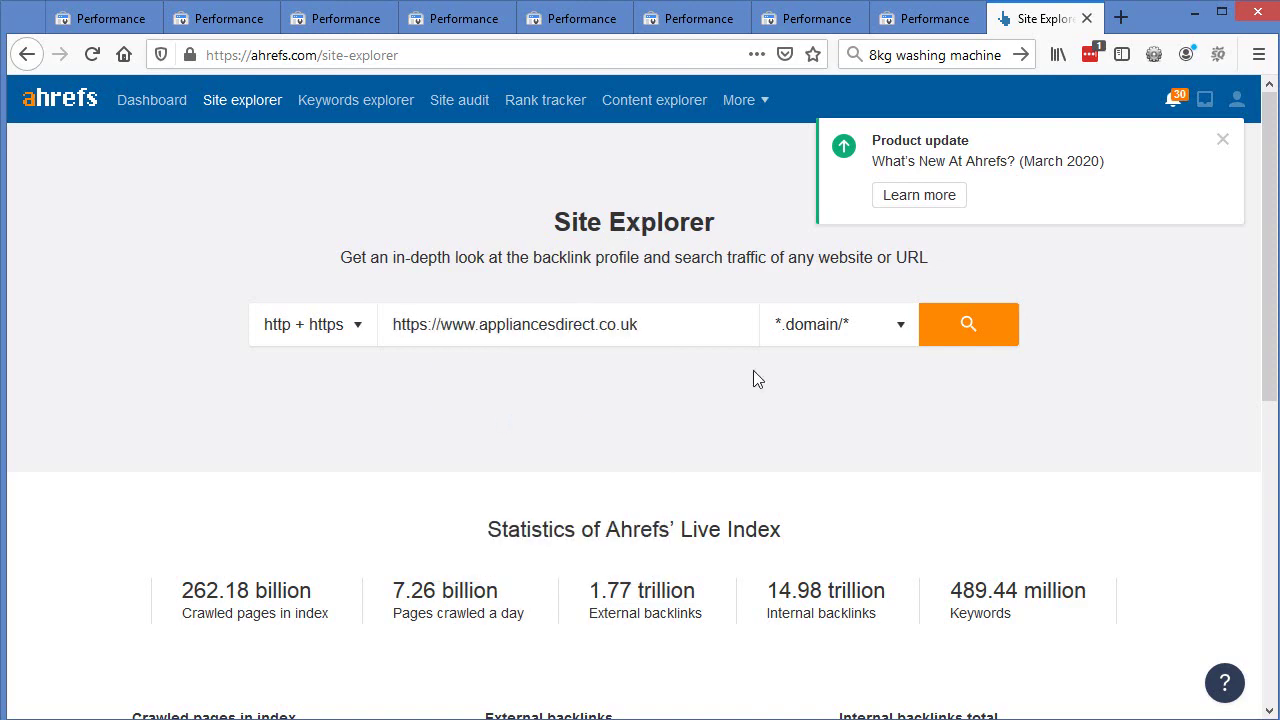
left_click(940, 323)
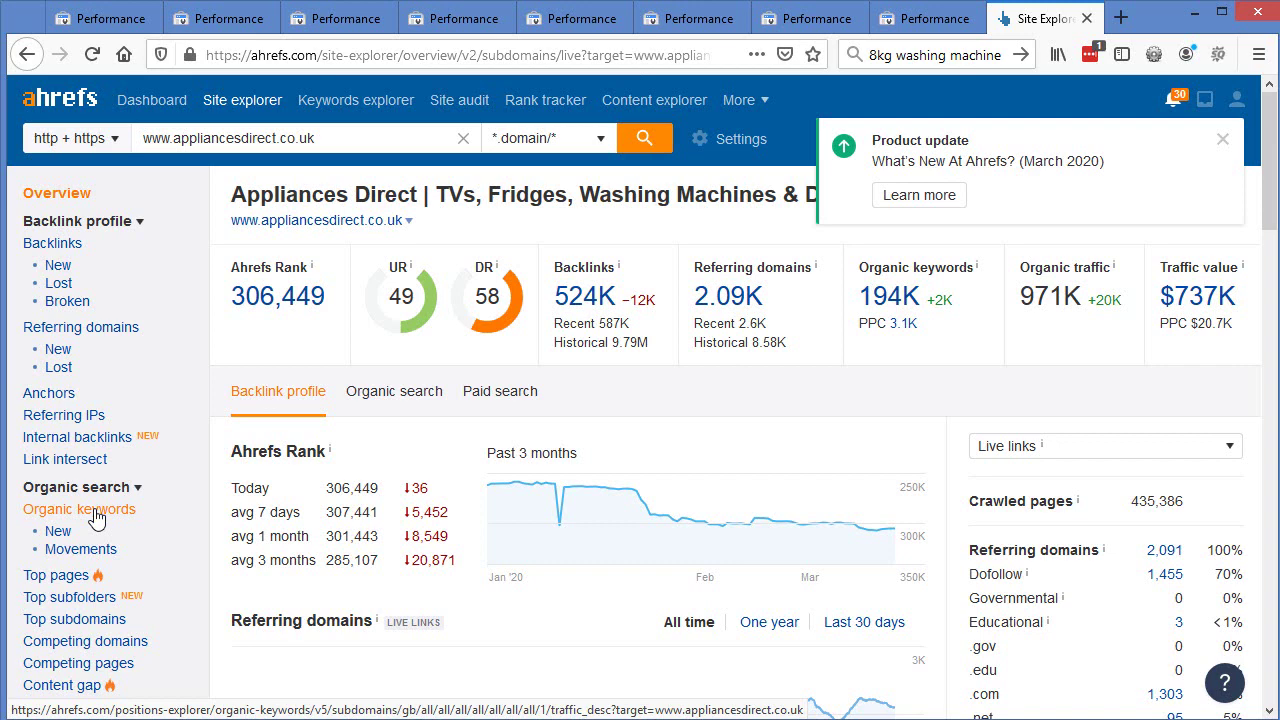
- Open the Organic keywords report for appliancesdirect.co.uk and scroll down the traffic-ranked table
left_click(95, 512)
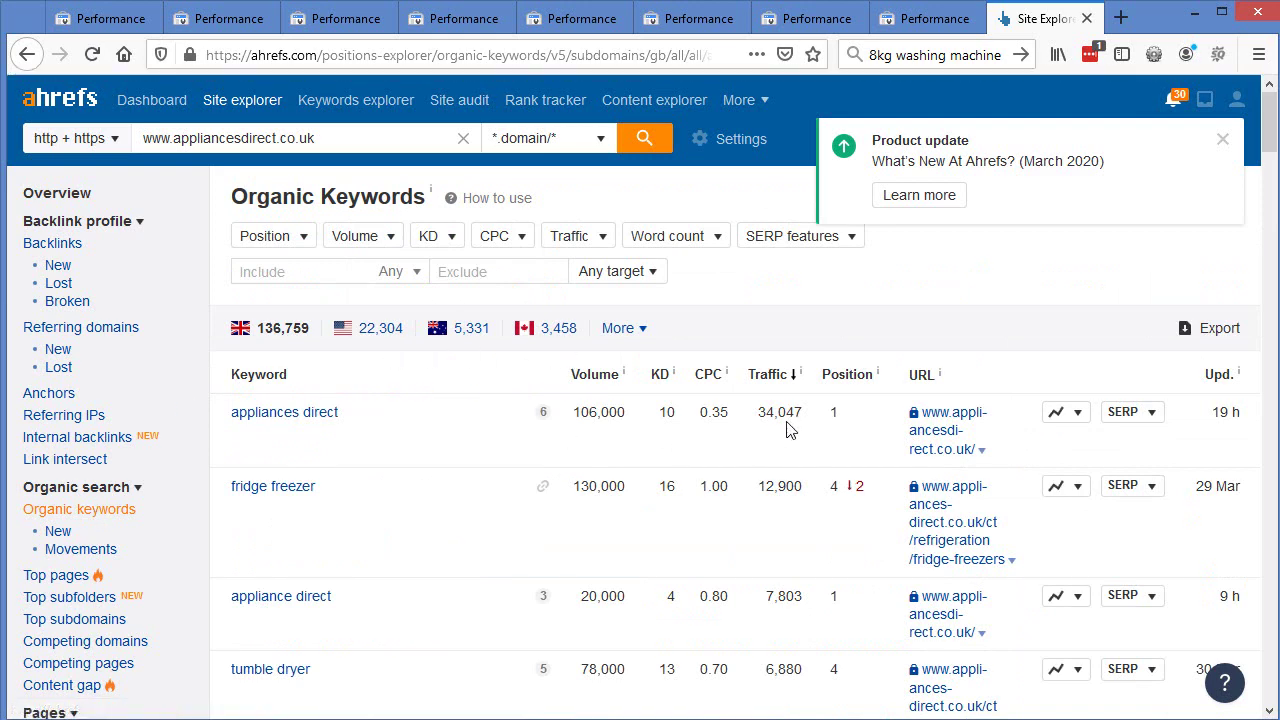
scroll(540, 430, "down", 2)
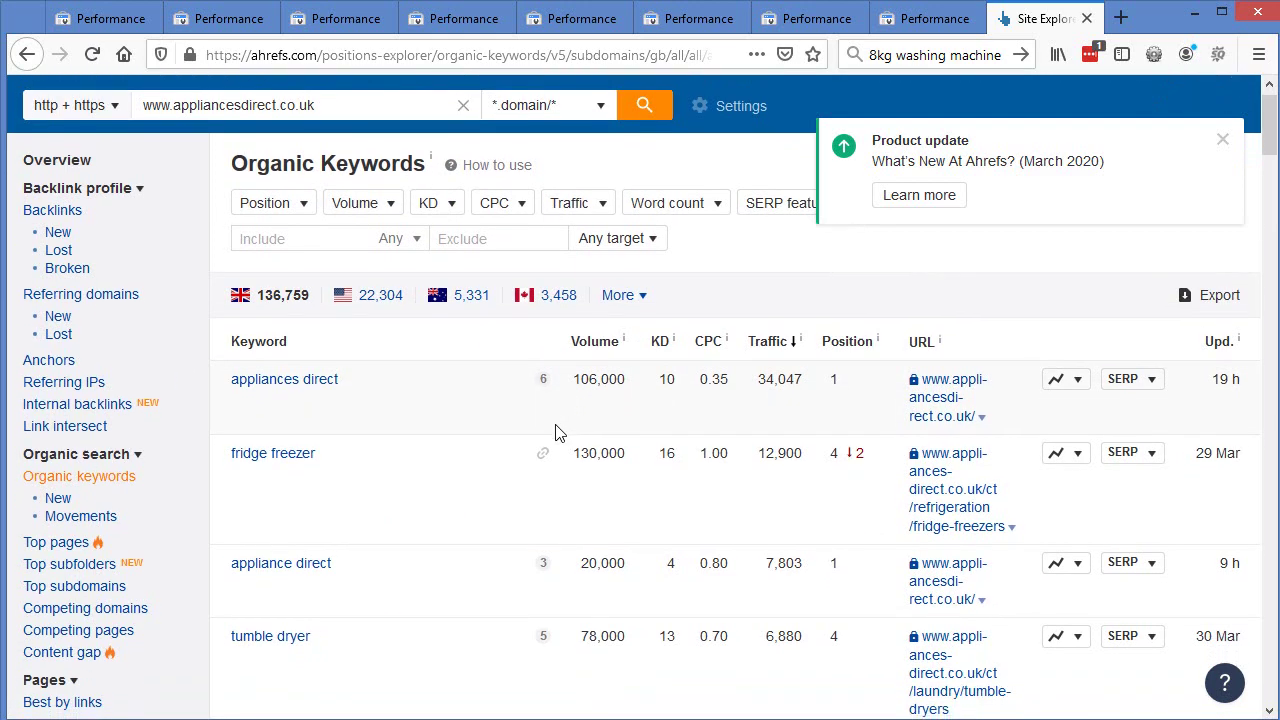
scroll(278, 447, "down", 1)
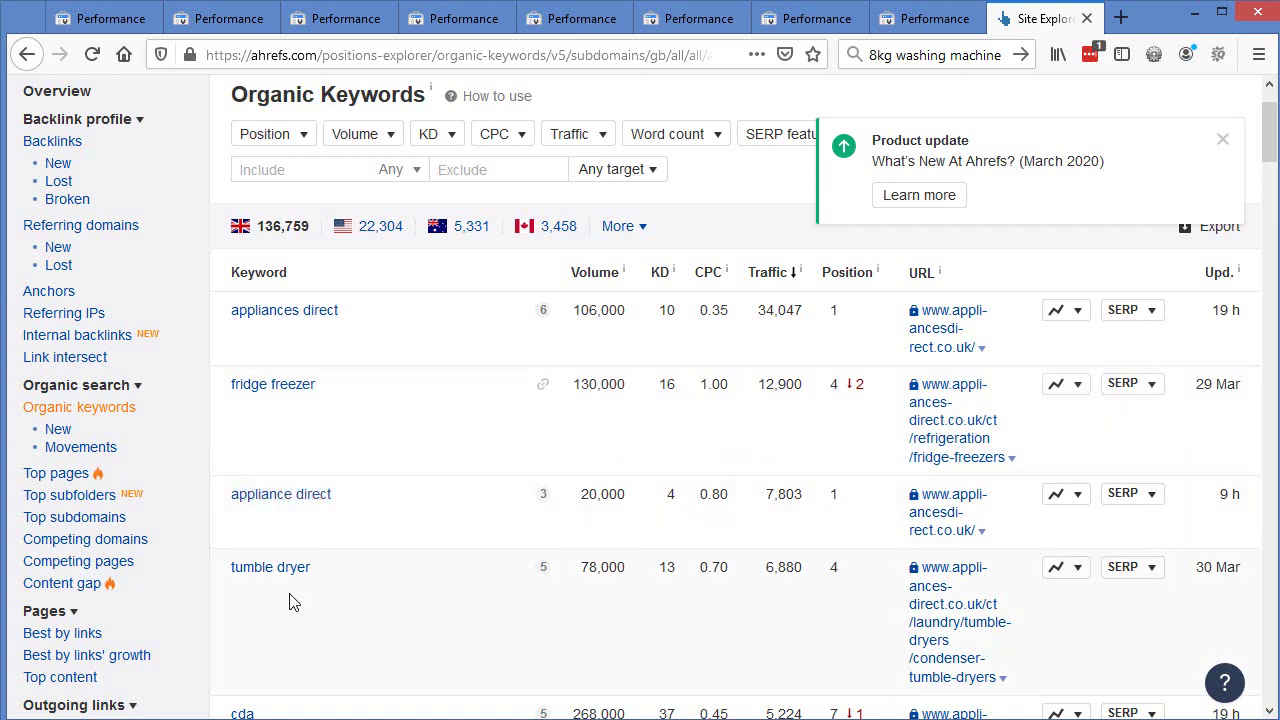
scroll(391, 568, "down", 2)
scroll(360, 563, "down", 5)
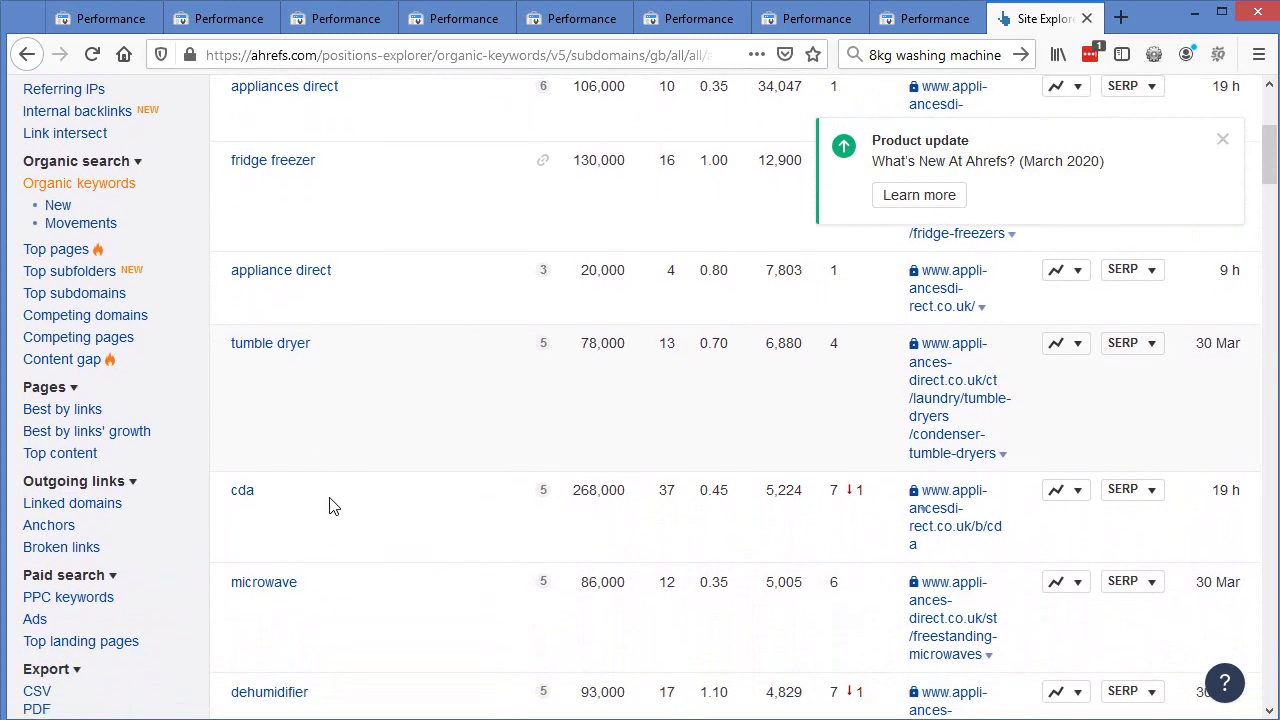
scroll(532, 408, "down", 7)
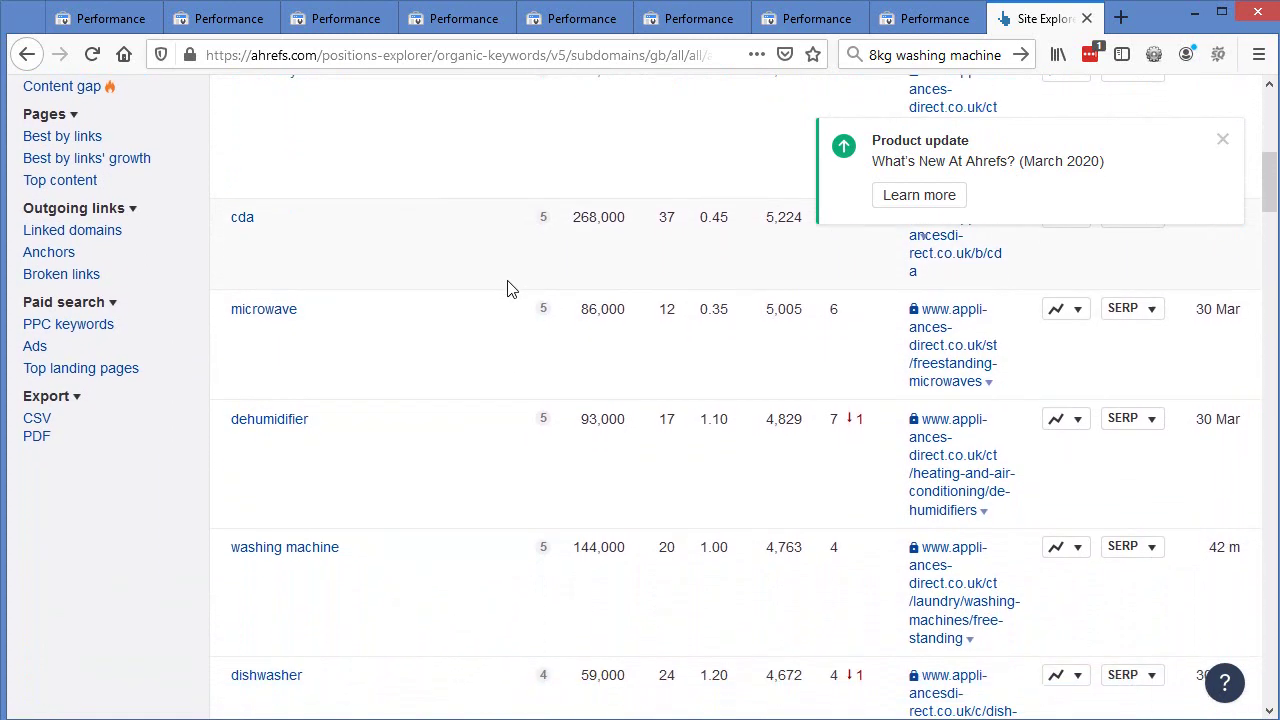
scroll(454, 428, "down", 3)
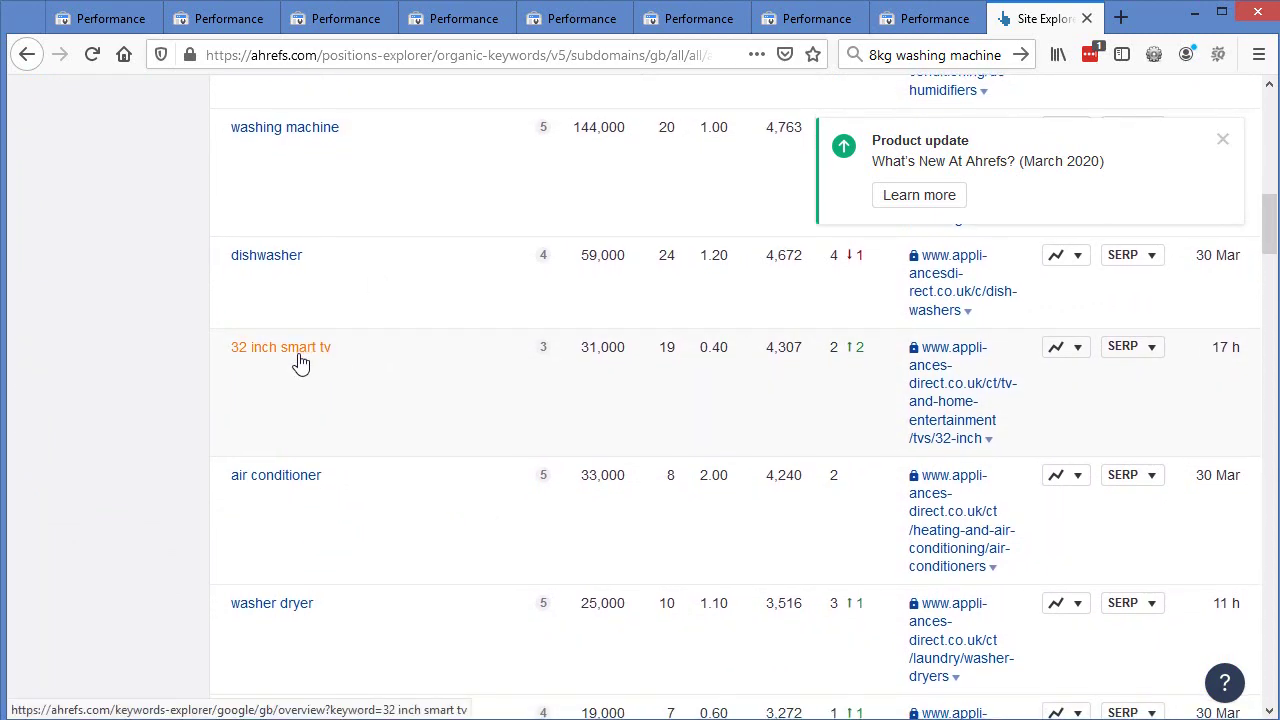
- Highlight the 32 inch smart tv row's metrics and cost per click, then return to the top
left_click_drag(582, 345, 674, 349)
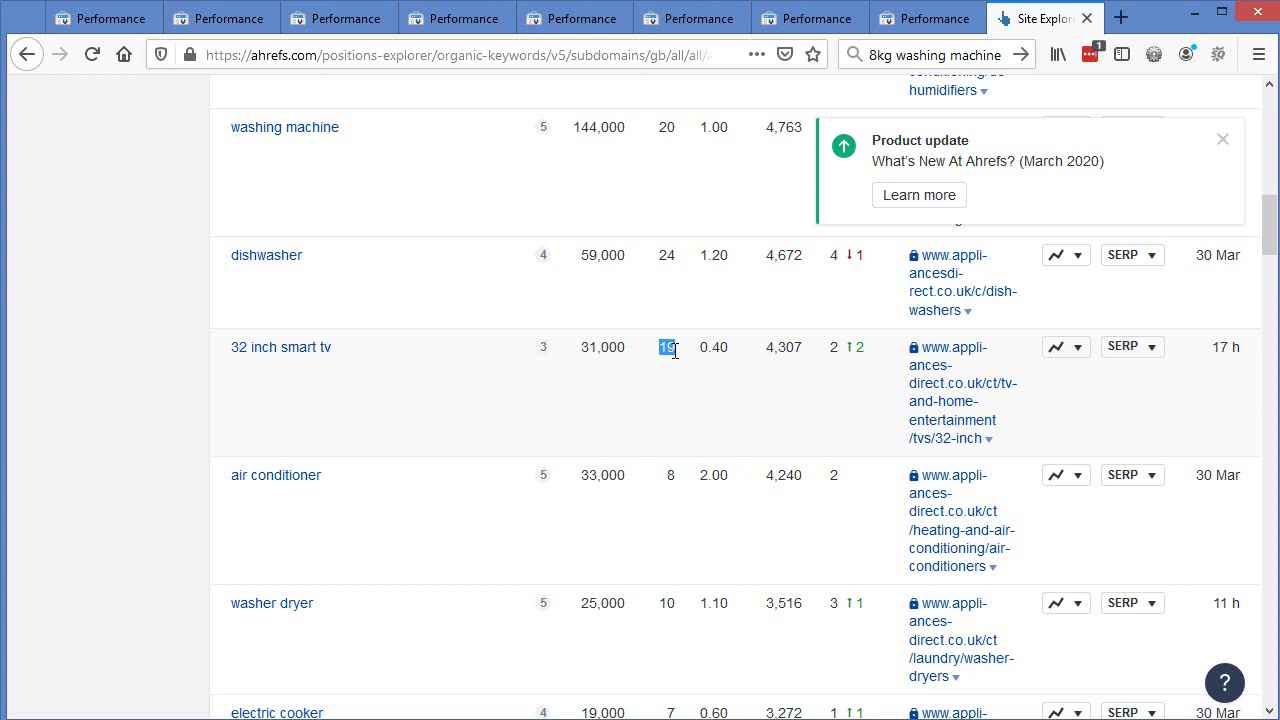
left_click_drag(730, 349, 697, 357)
scroll(680, 512, "up", 8)
scroll(676, 511, "up", 3)
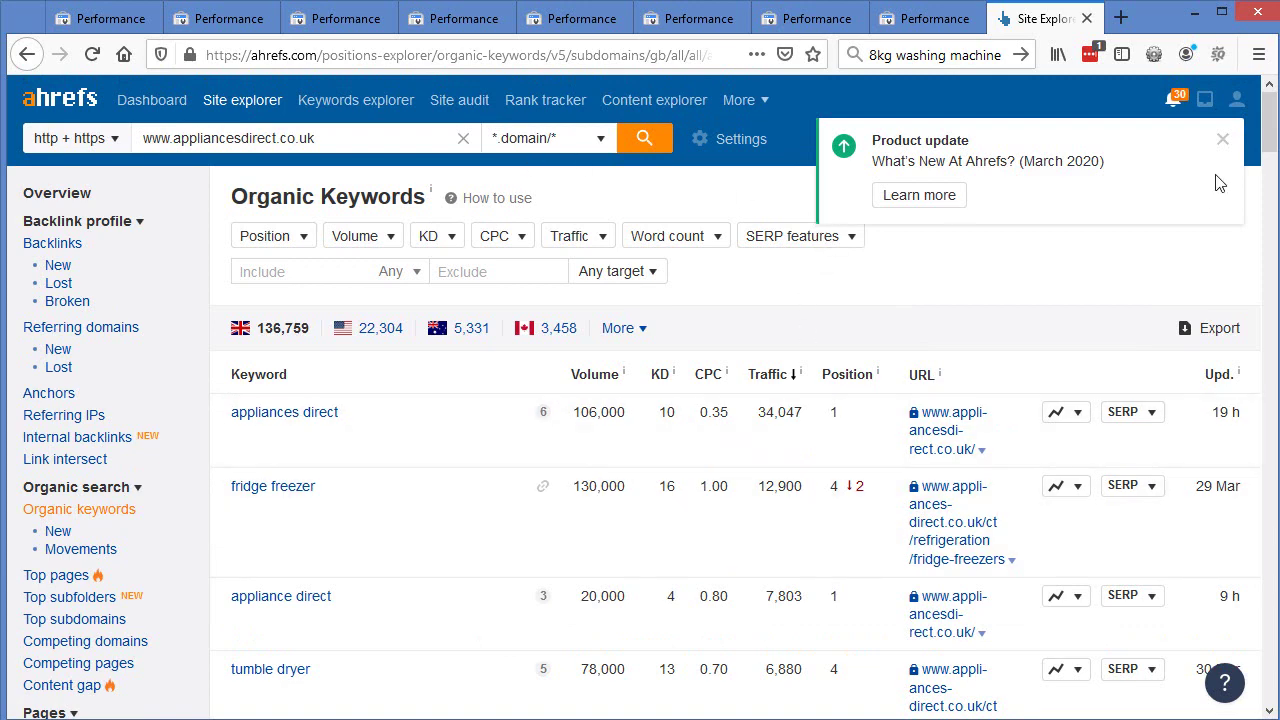
- Dismiss the Product update notice and scroll back to the keywords table
left_click(1222, 139)
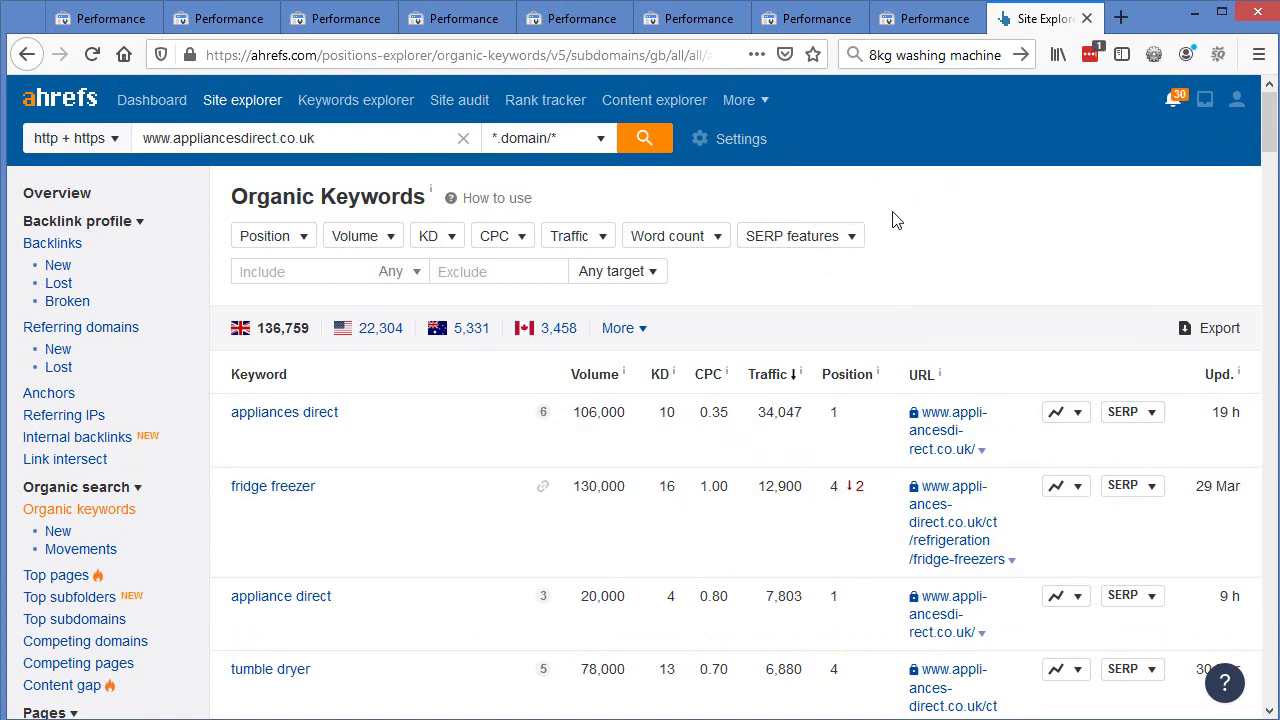
scroll(680, 350, "down", 5)
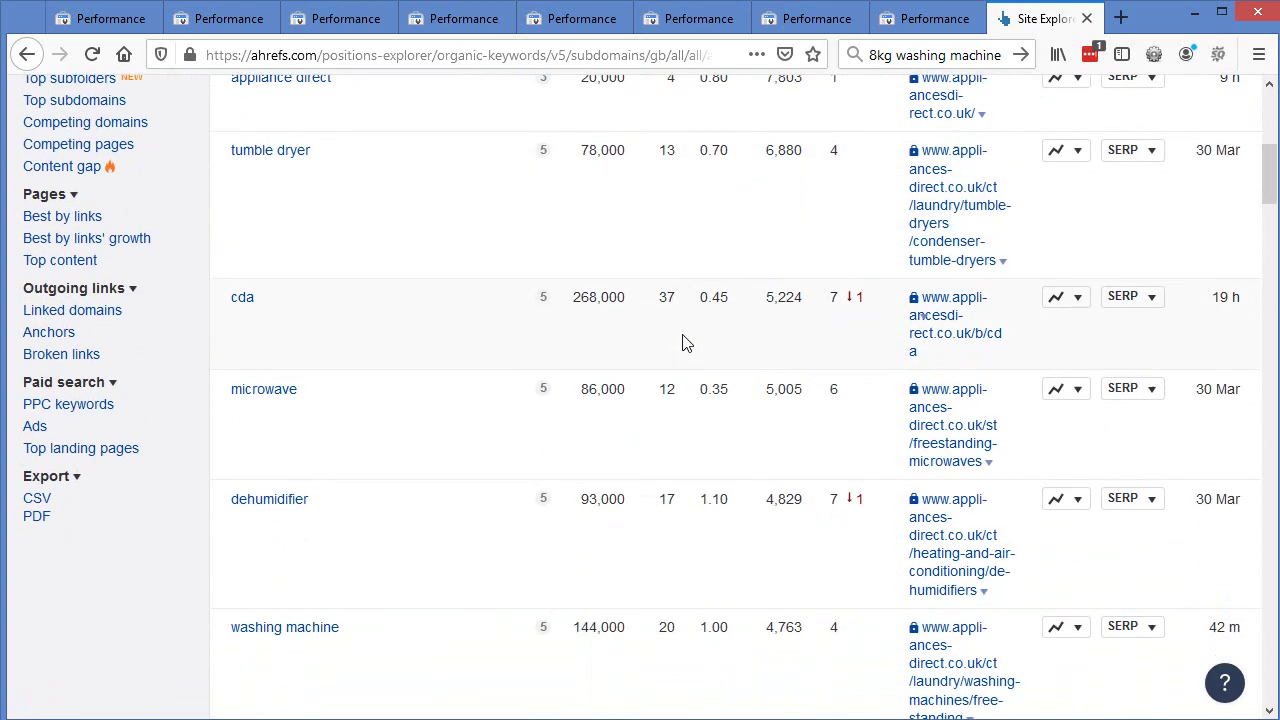
scroll(690, 355, "down", 8)
scroll(766, 257, "up", 2)
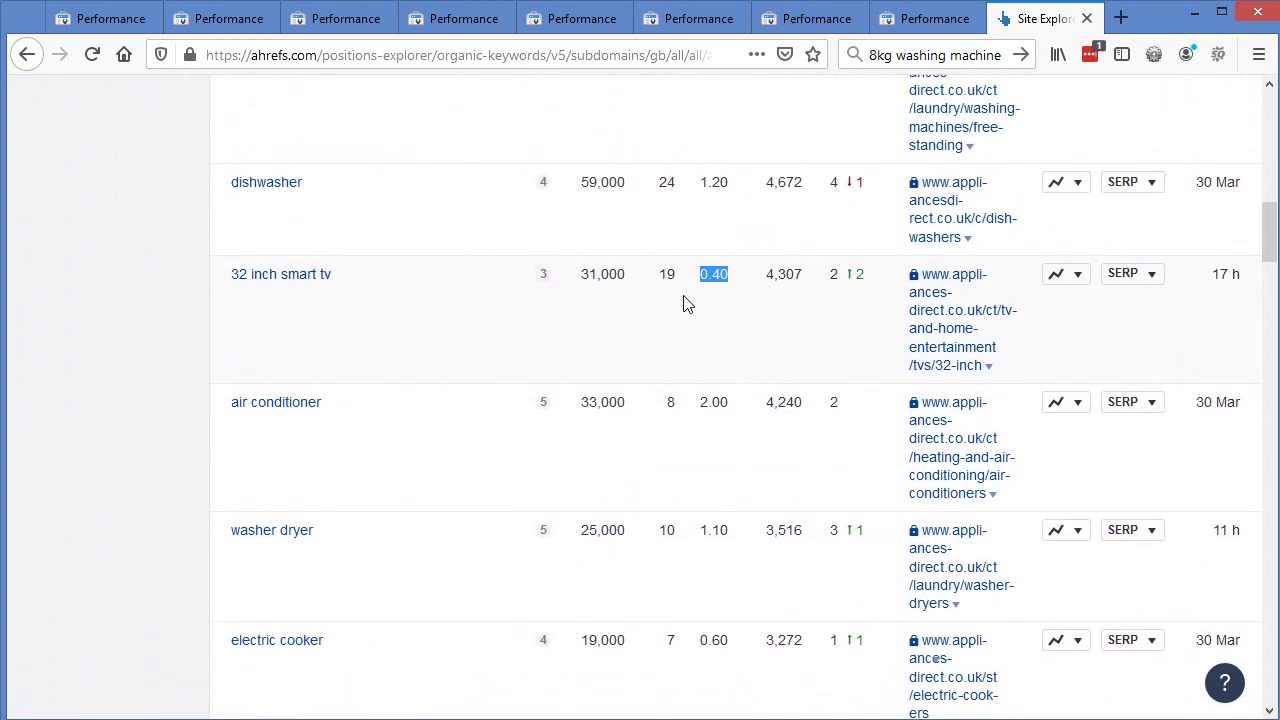
scroll(680, 304, "up", 1)
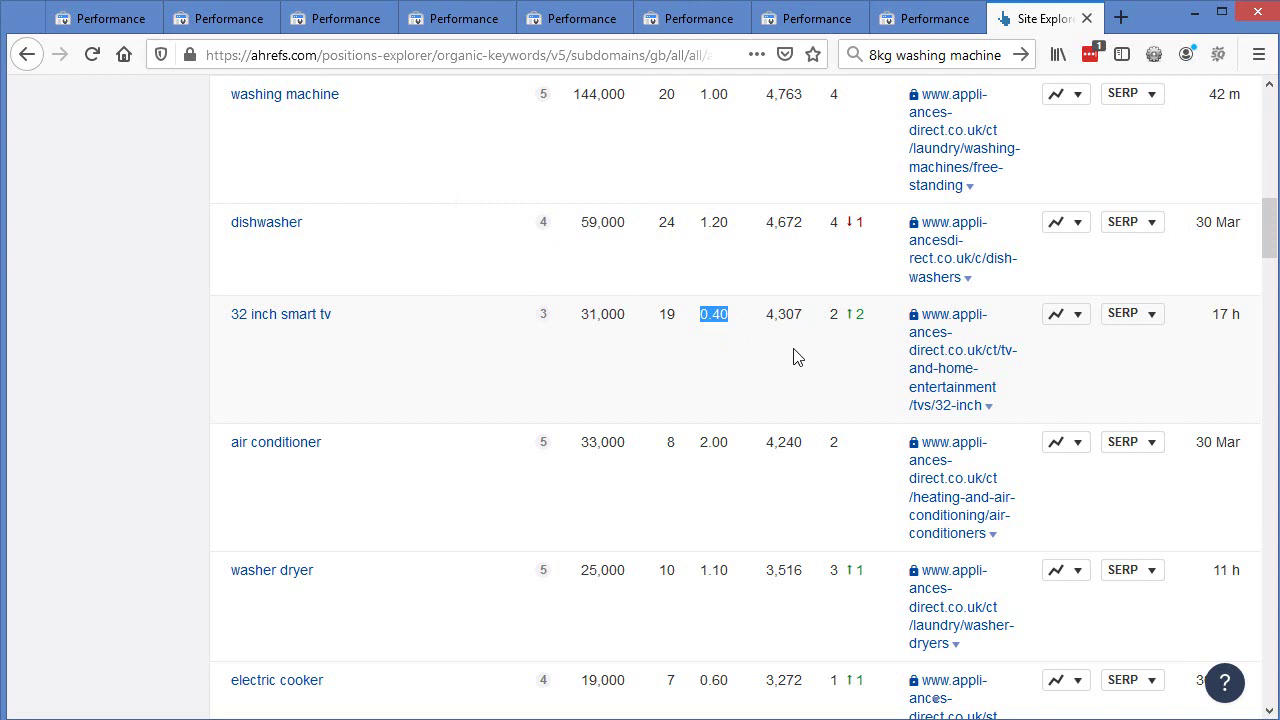
- Open the 32 inch smart tv ranking page in a new tab and inspect its category path
middle_click(952, 368)
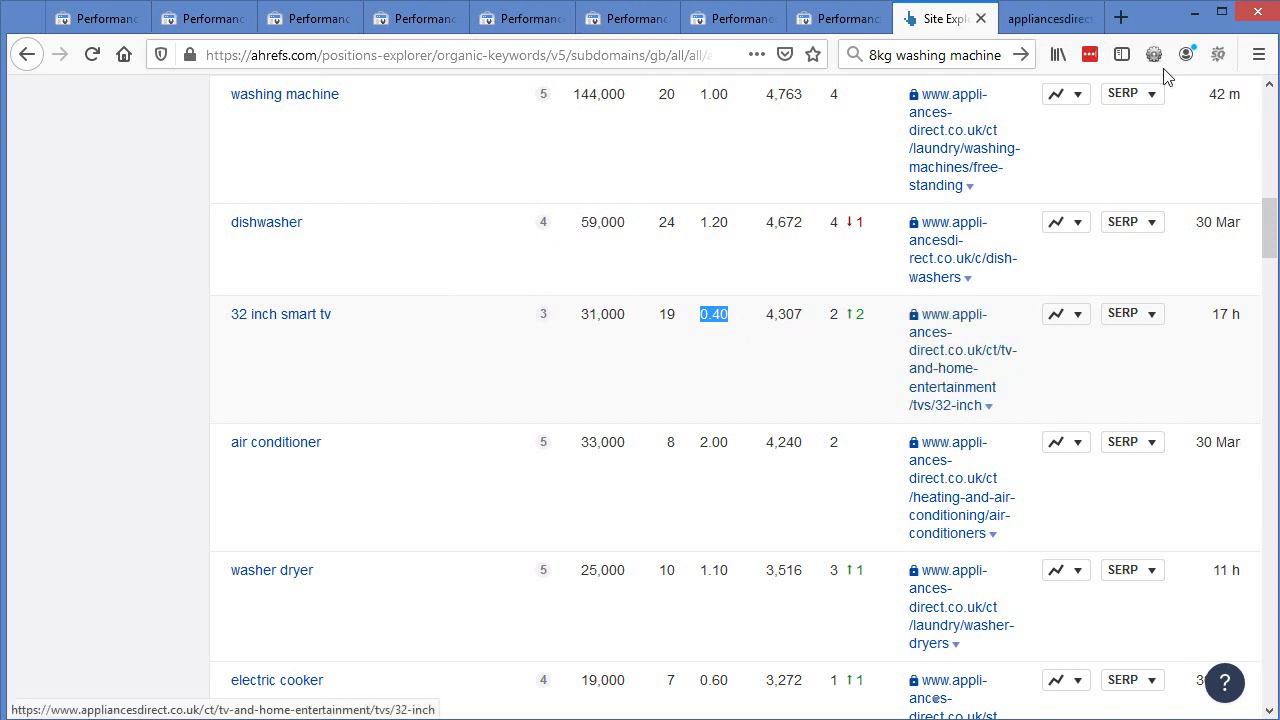
left_click(1040, 18)
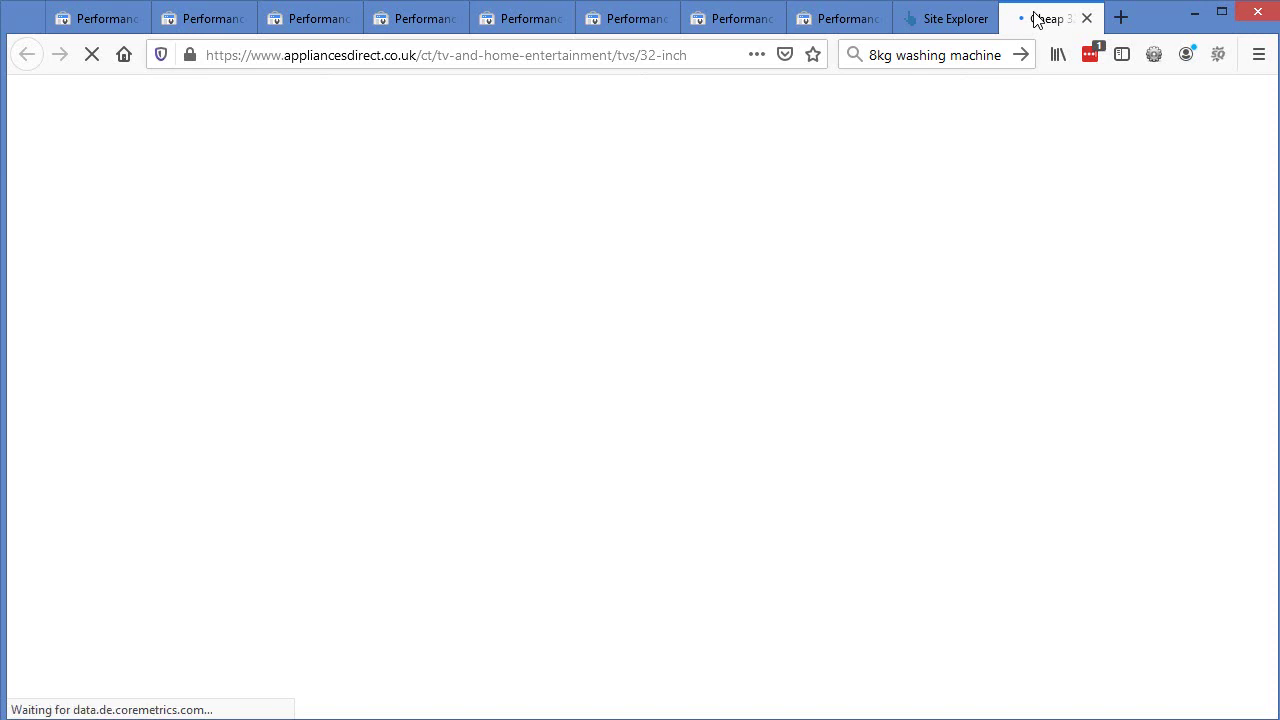
left_click(621, 55)
double_click(626, 55)
left_click(656, 55)
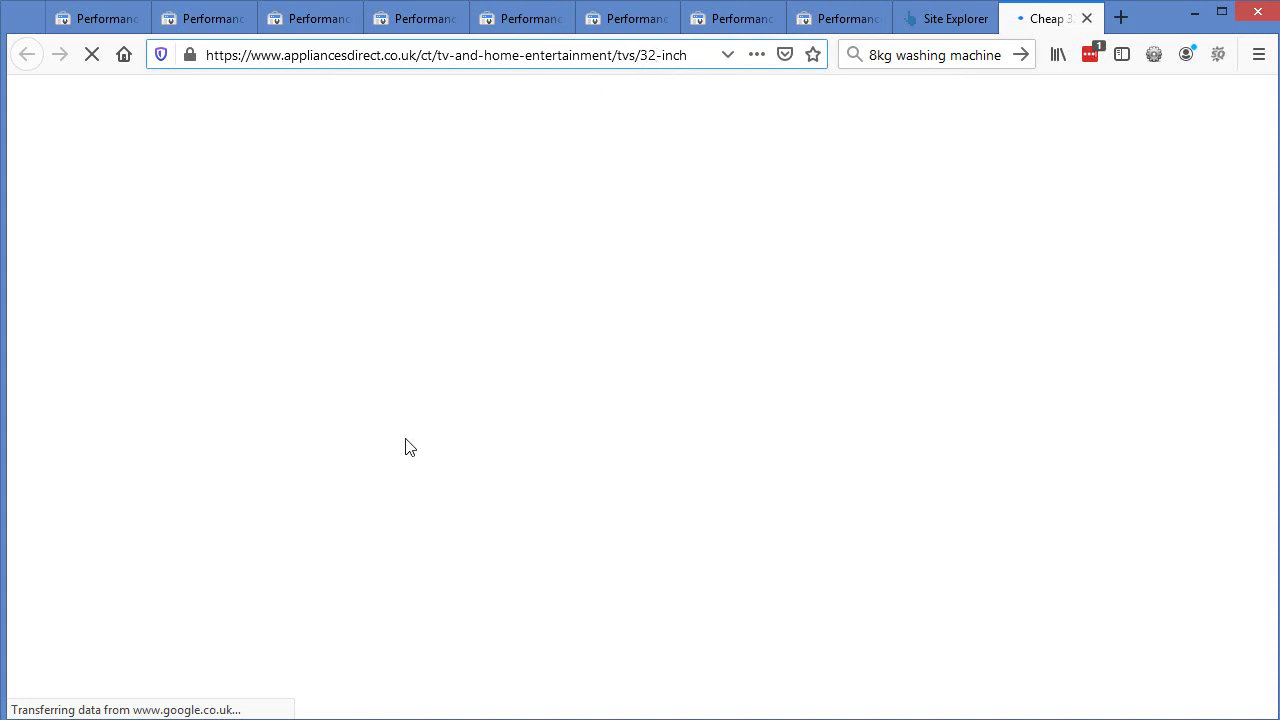
left_click_drag(456, 58, 587, 63)
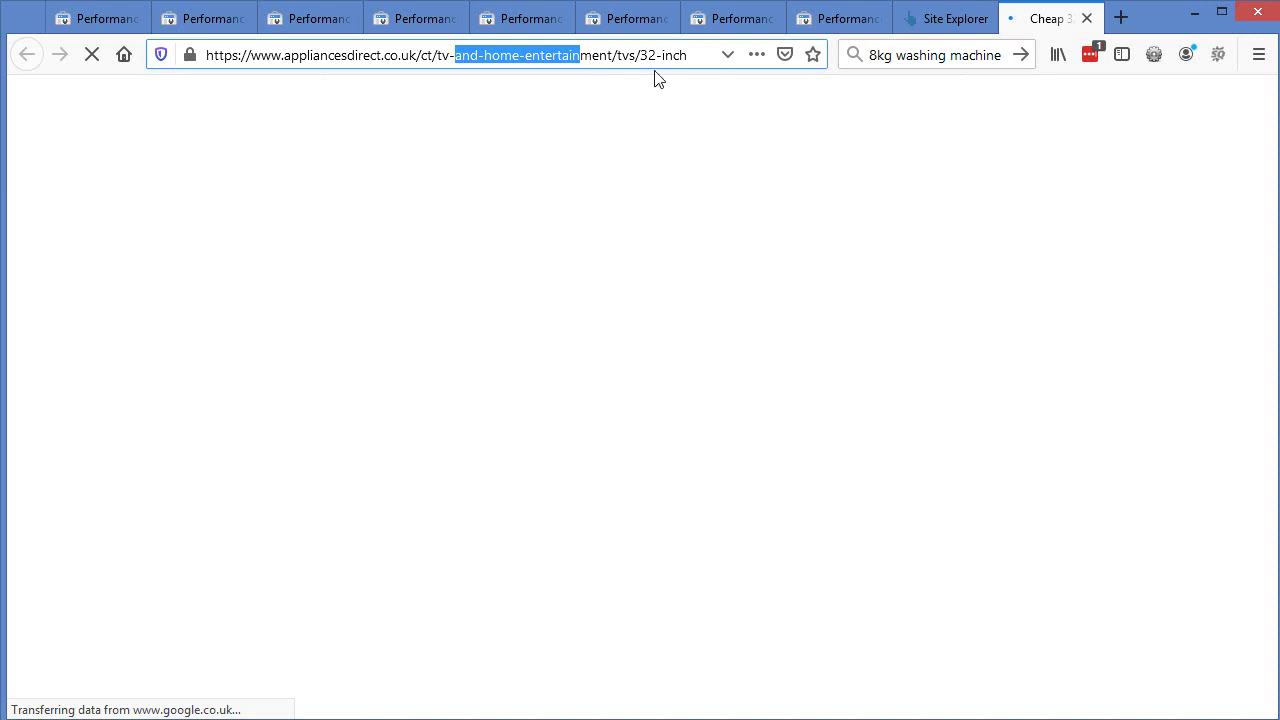
left_click(951, 30)
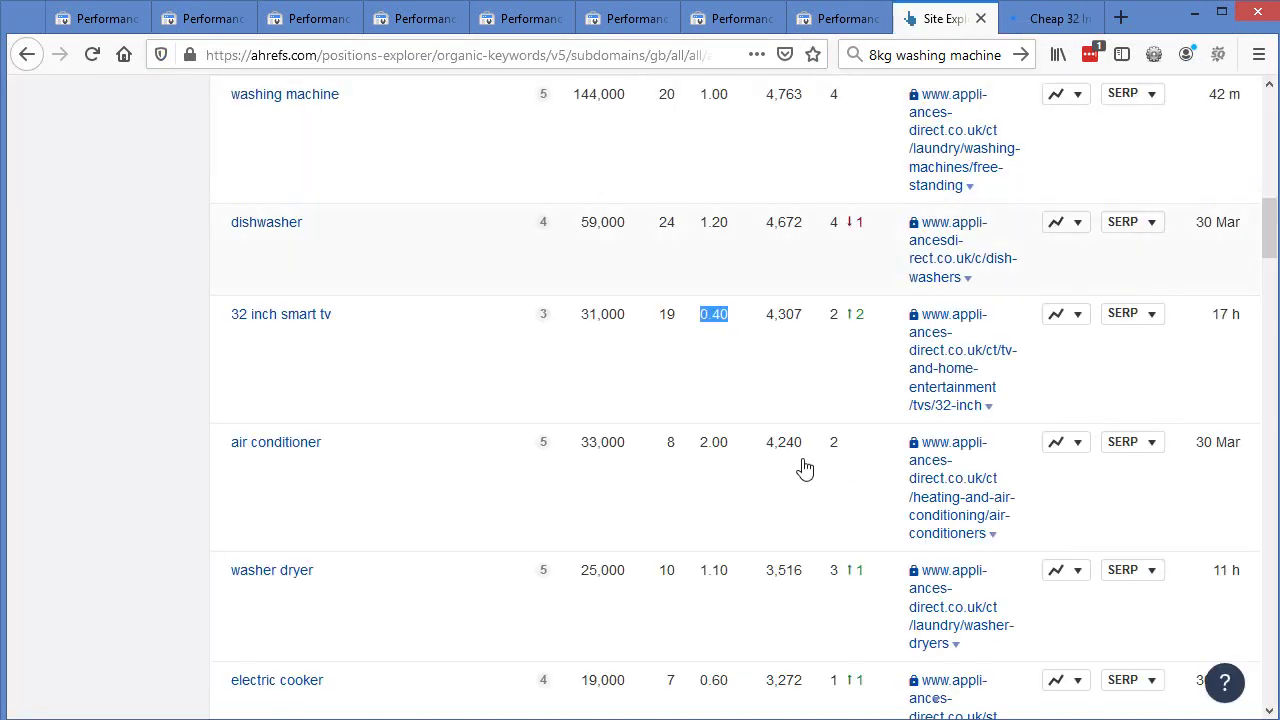
scroll(895, 378, "down", 3)
scroll(826, 427, "down", 6)
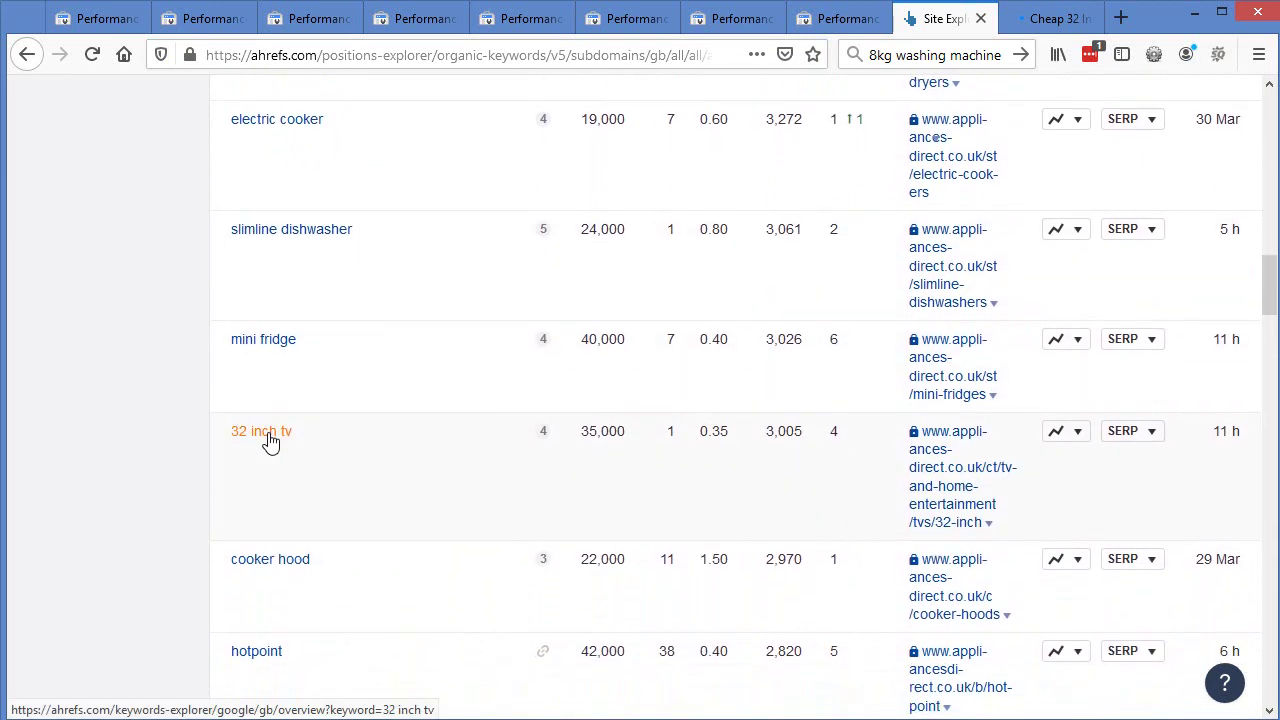
scroll(285, 440, "down", 2)
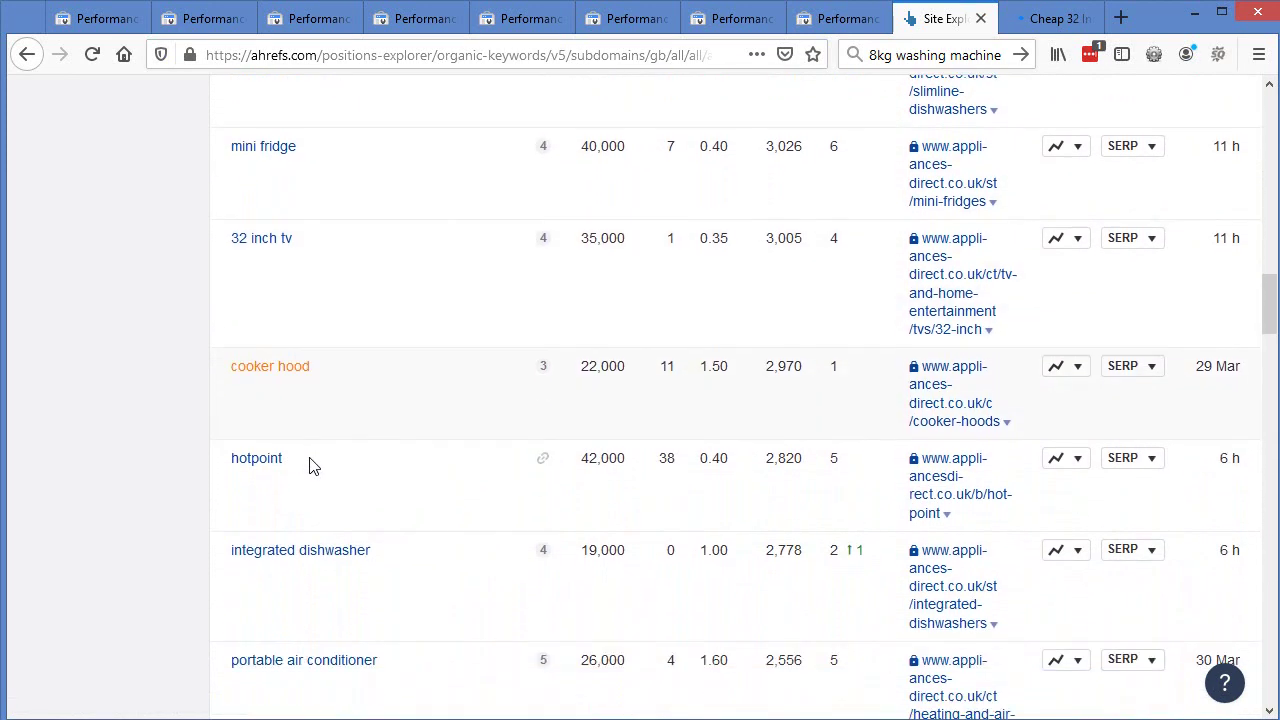
scroll(309, 465, "down", 6)
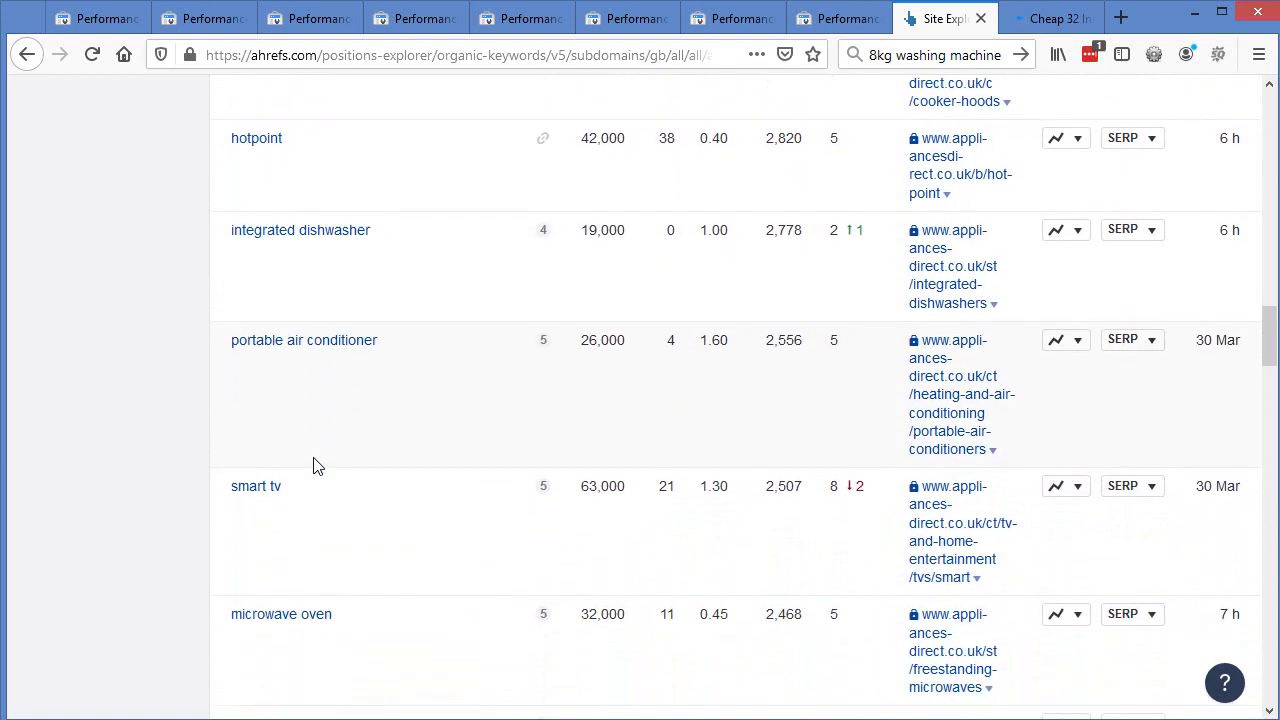
scroll(313, 466, "down", 8)
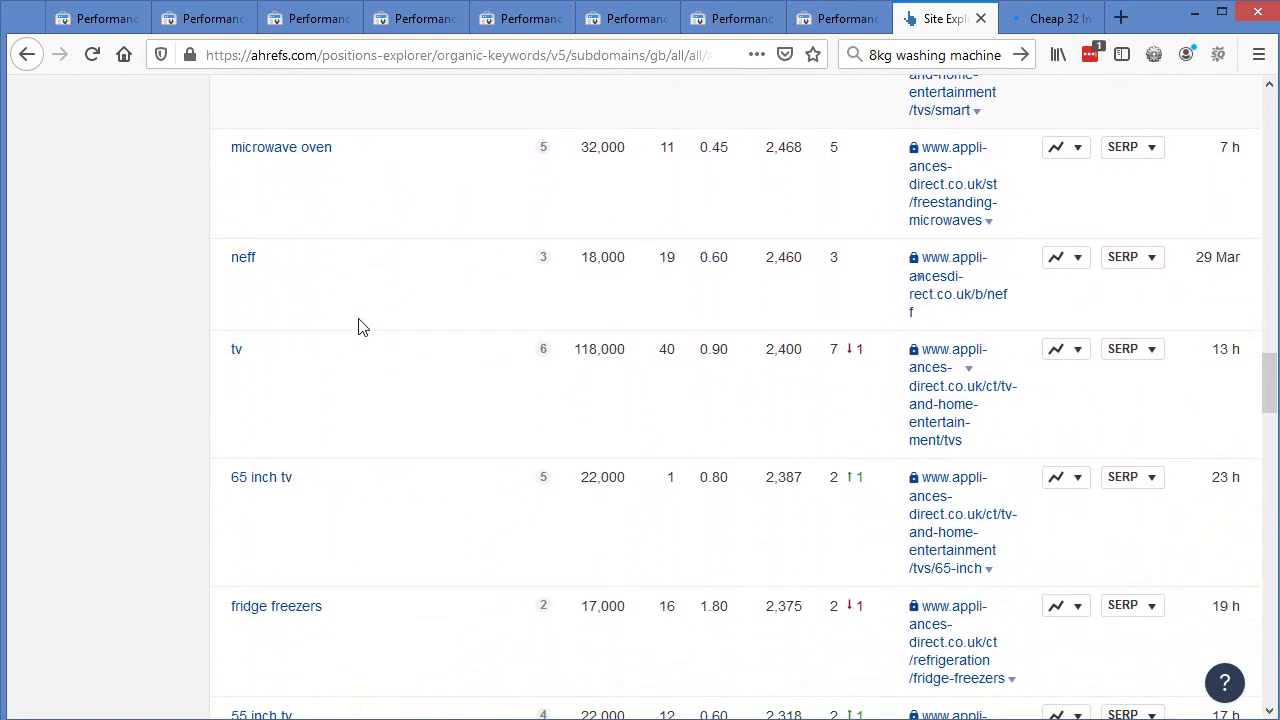
scroll(361, 326, "down", 5)
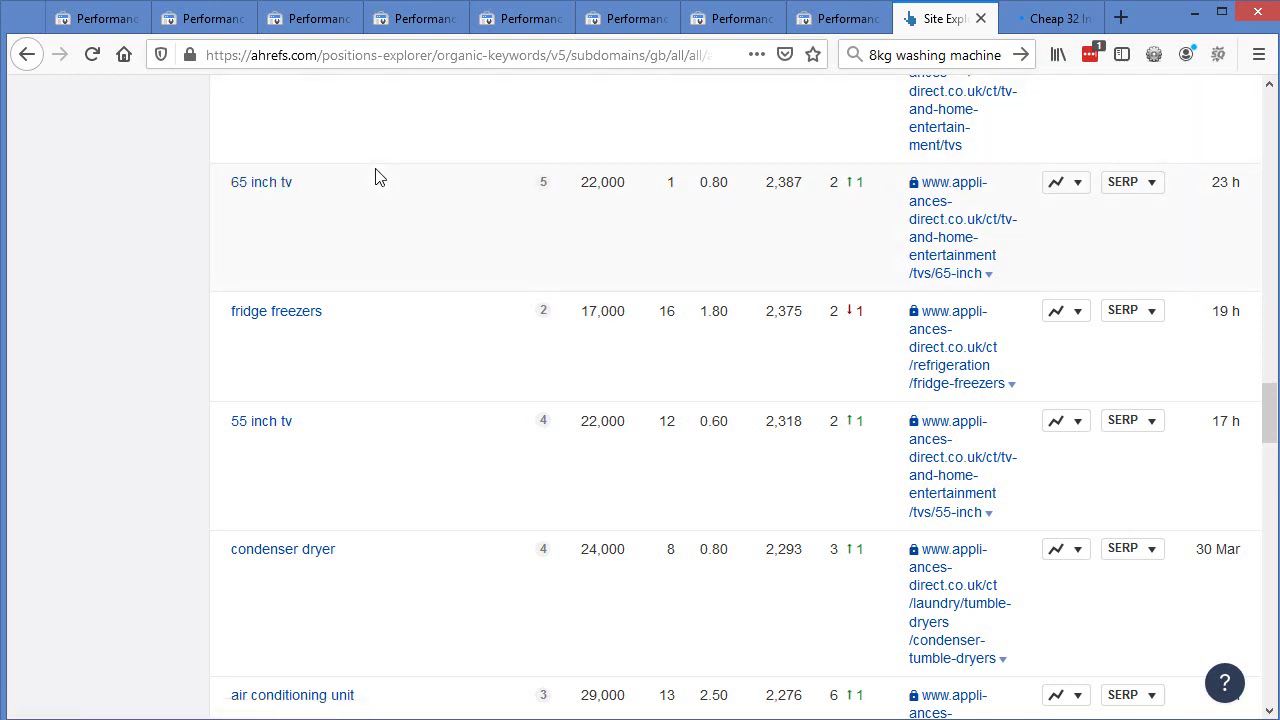
scroll(383, 266, "down", 2)
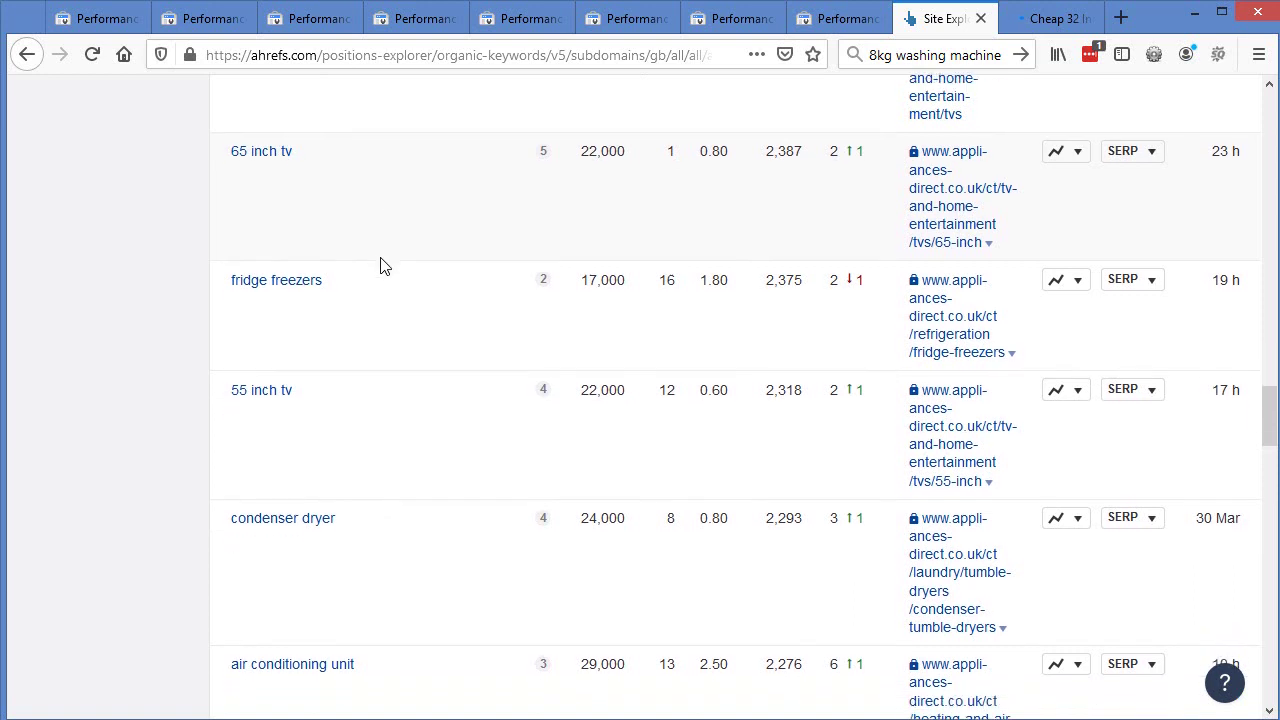
scroll(560, 466, "down", 5)
scroll(590, 325, "down", 7)
scroll(590, 330, "down", 12)
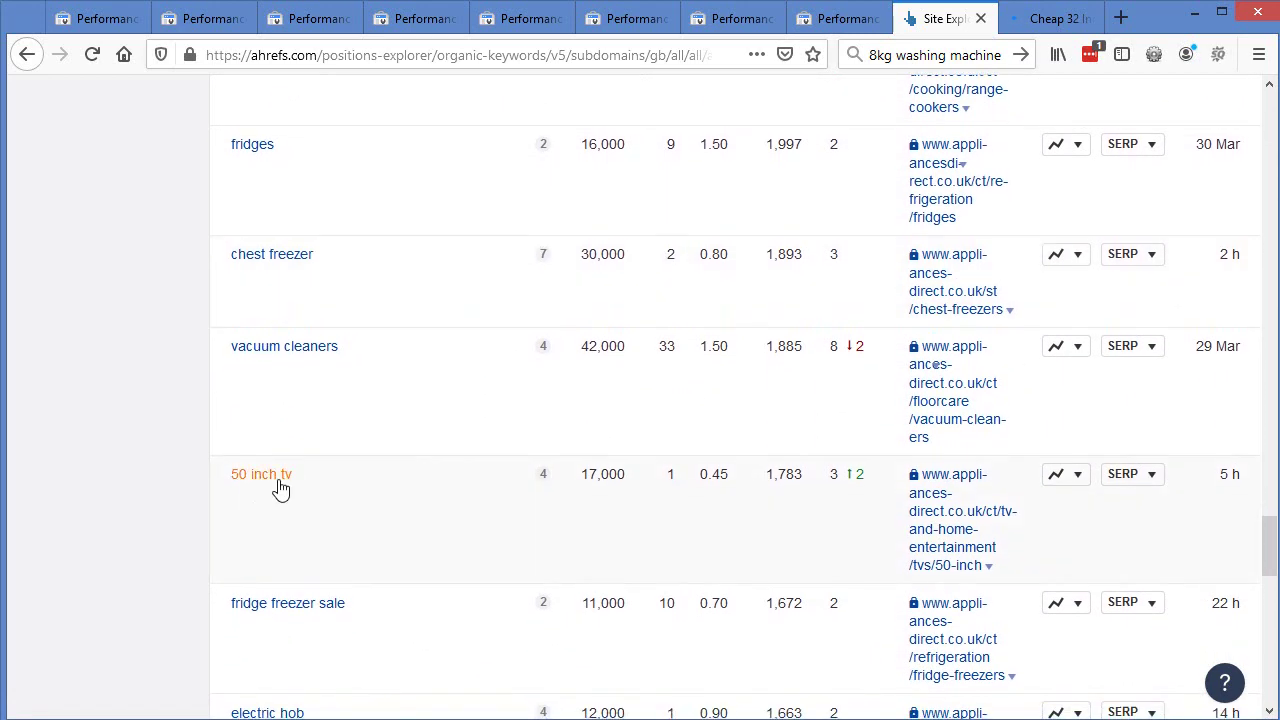
scroll(366, 500, "down", 10)
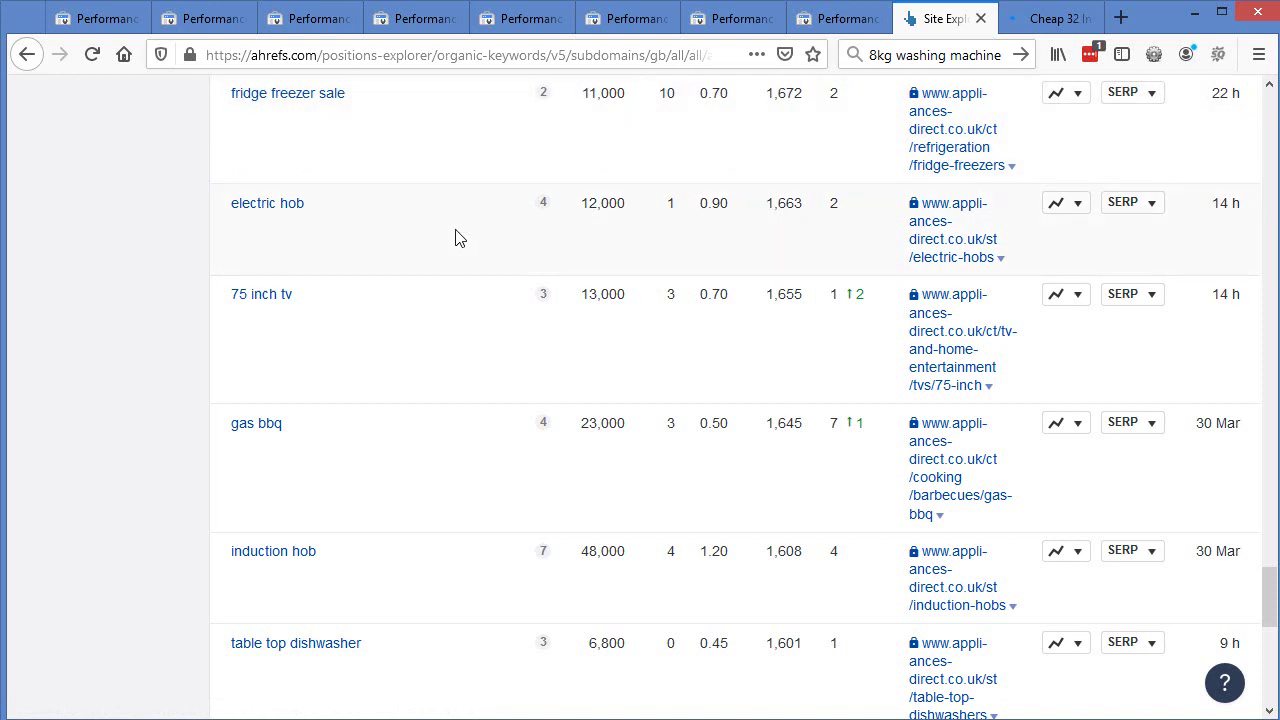
scroll(458, 236, "down", 1)
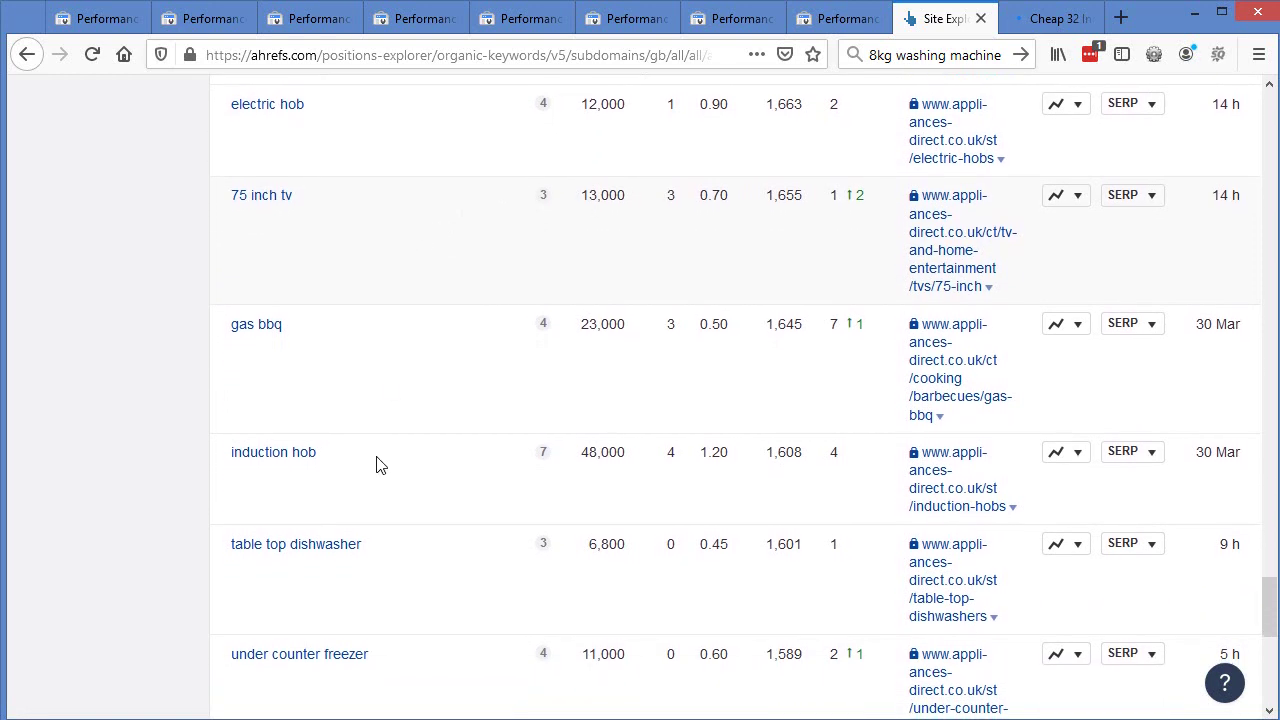
scroll(392, 300, "down", 3)
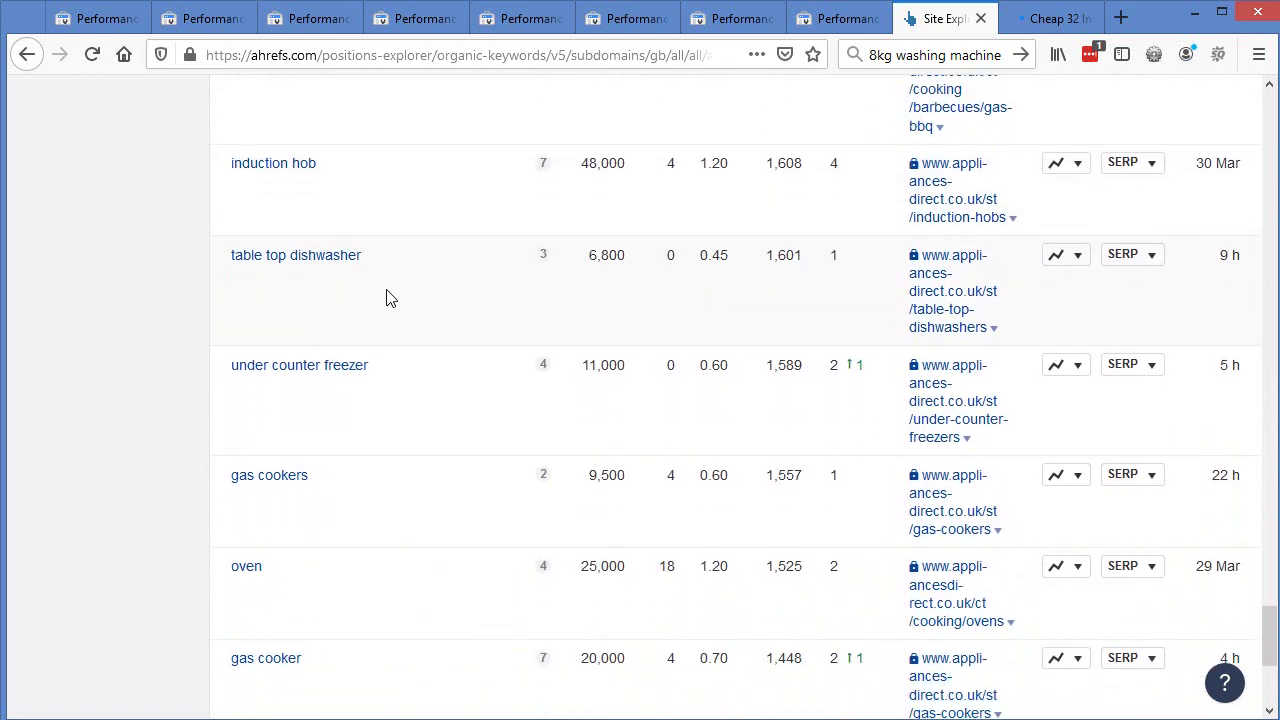
scroll(388, 296, "down", 1)
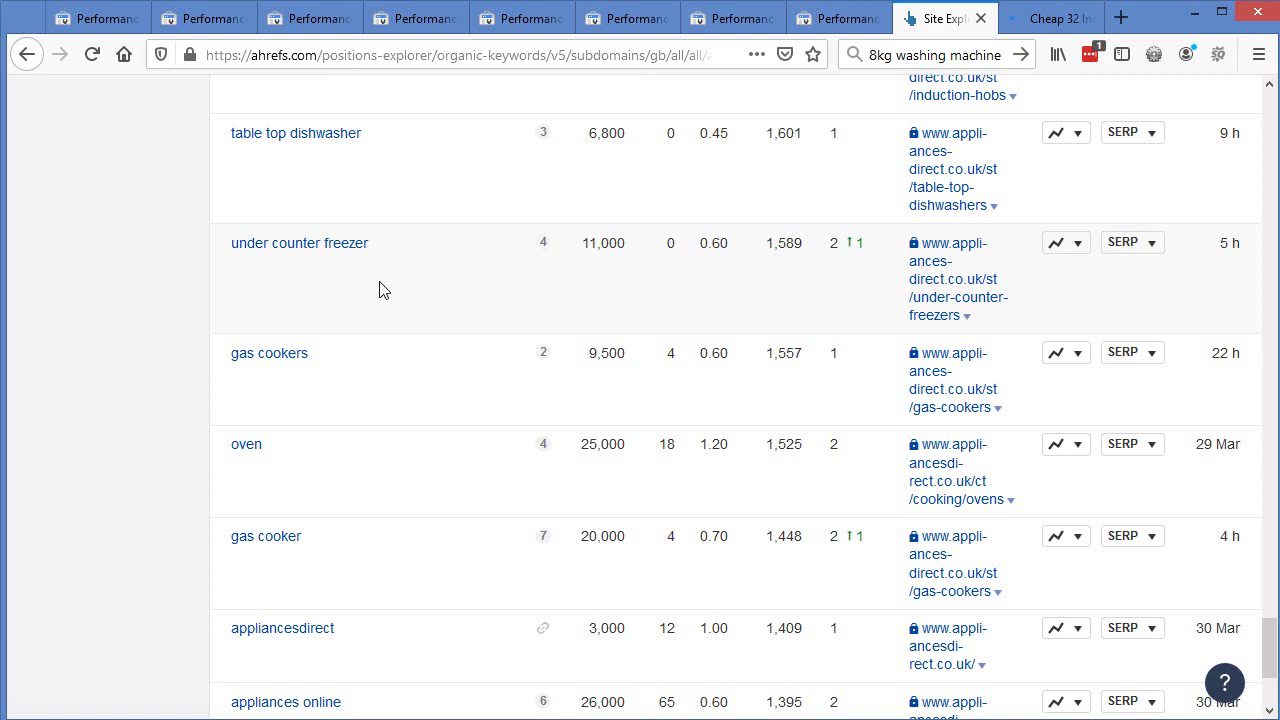
scroll(385, 300, "down", 3)
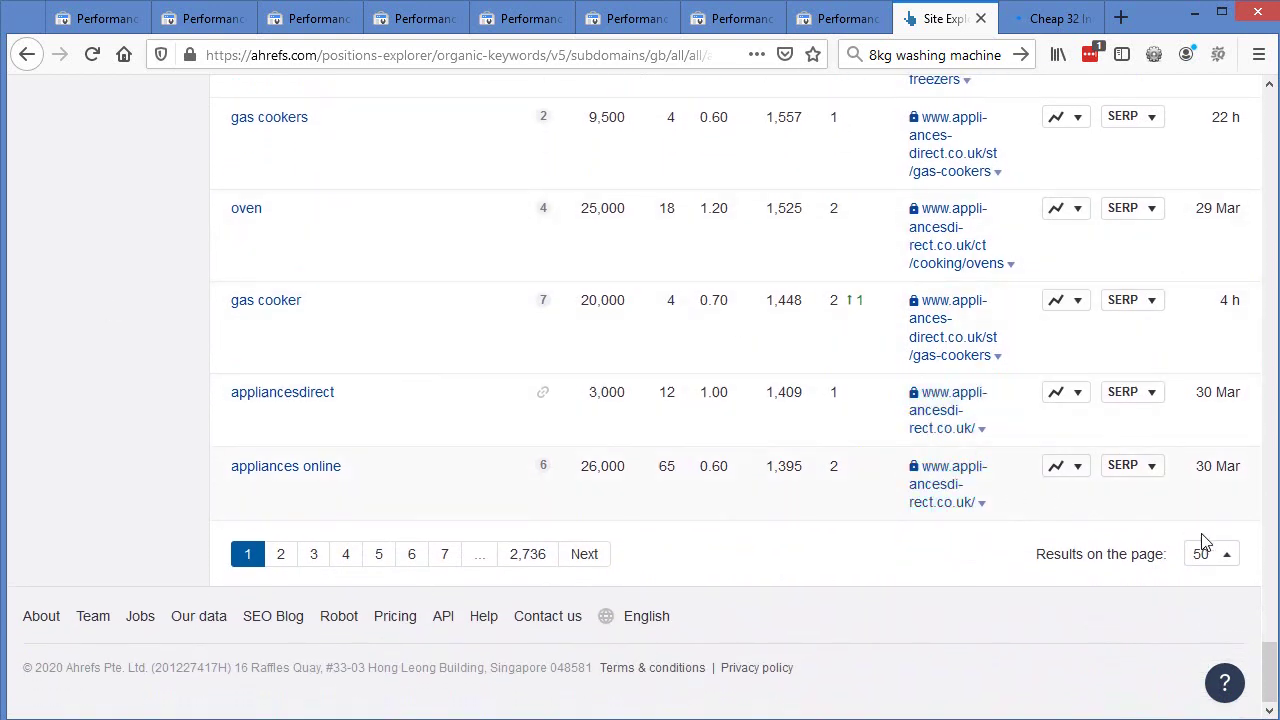
left_click_drag(1268, 680, 1268, 110)
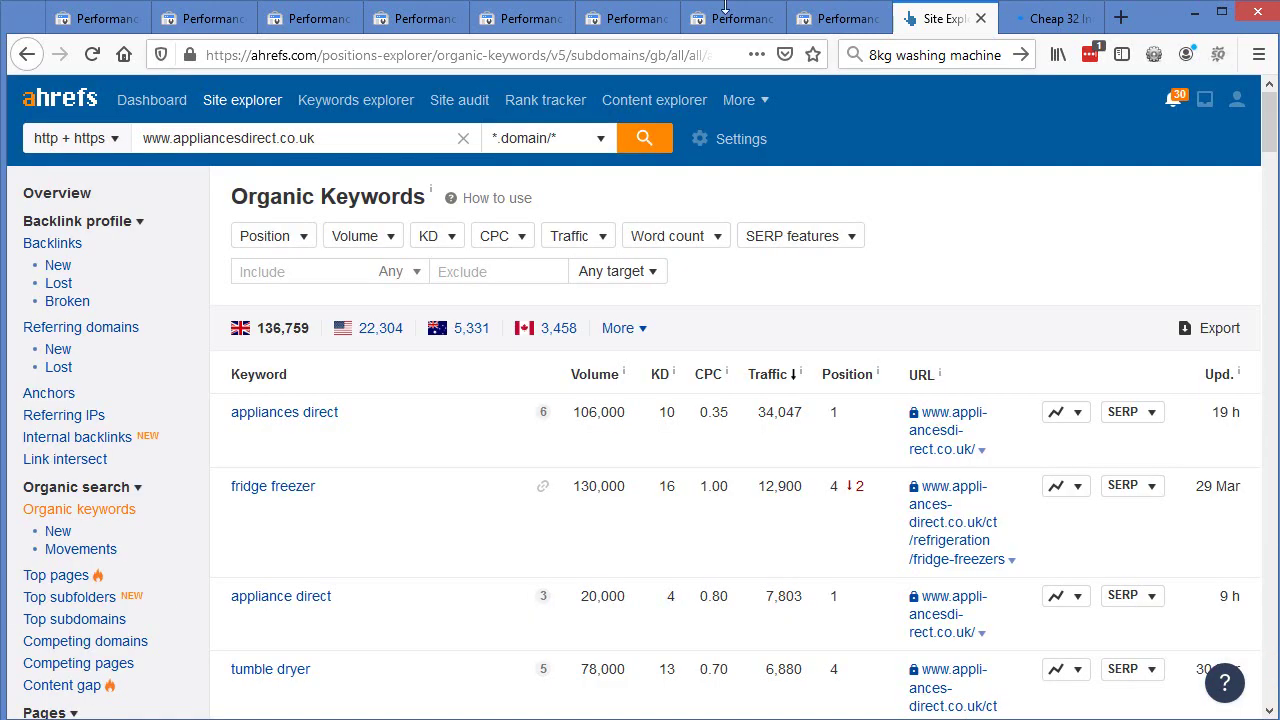
- Search Keywords Explorer for 'washing machine' and list its Phrase match ideas (107,465 UK keywords)
left_click(366, 100)
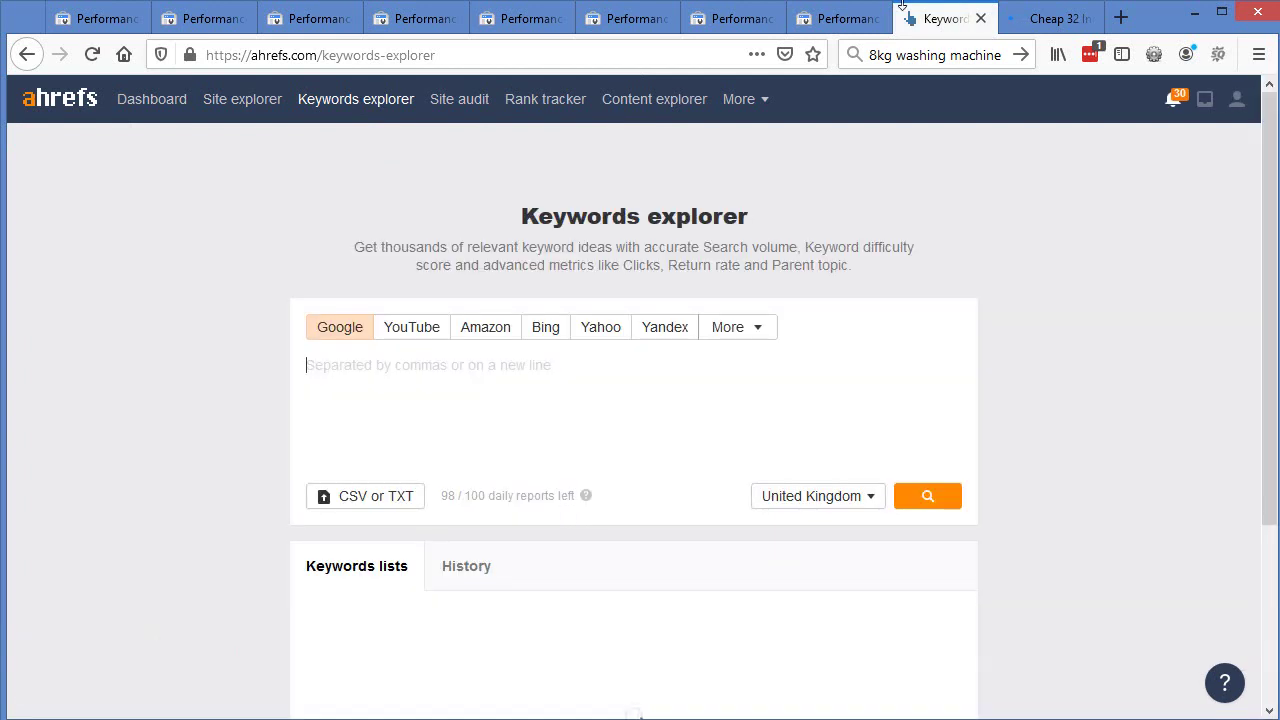
left_click_drag(898, 55, 1001, 56)
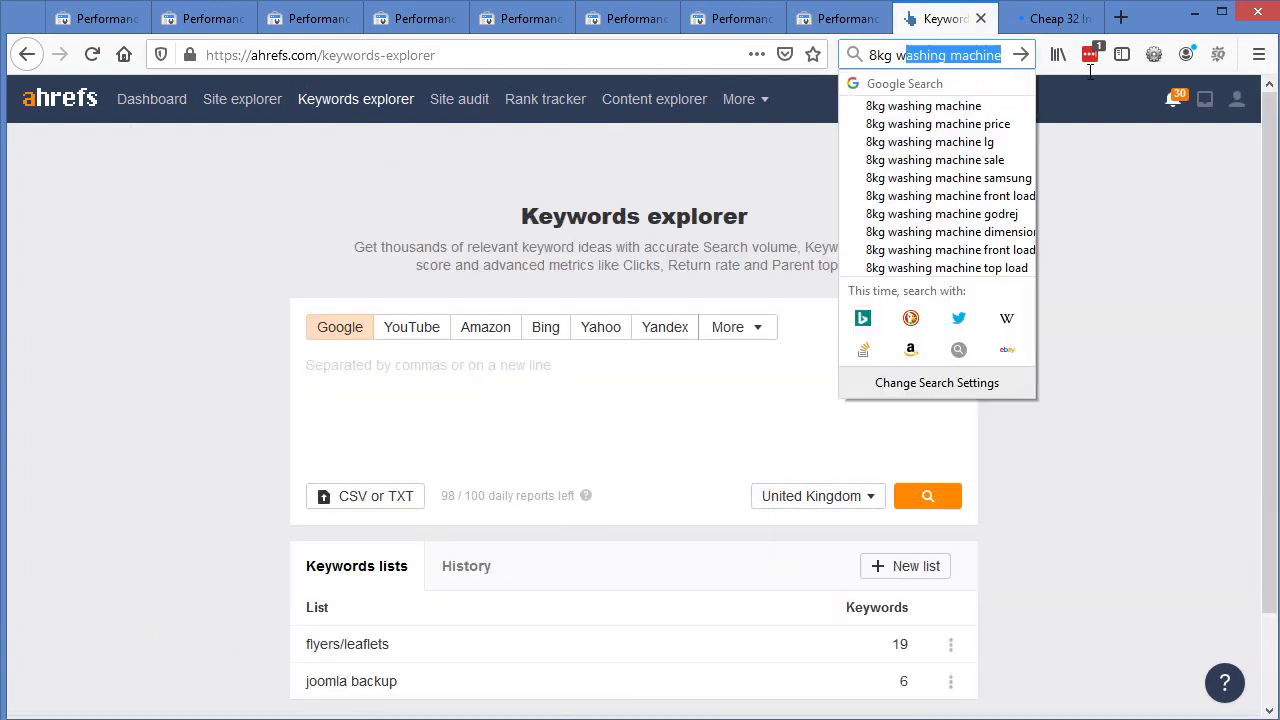
left_click(580, 446)
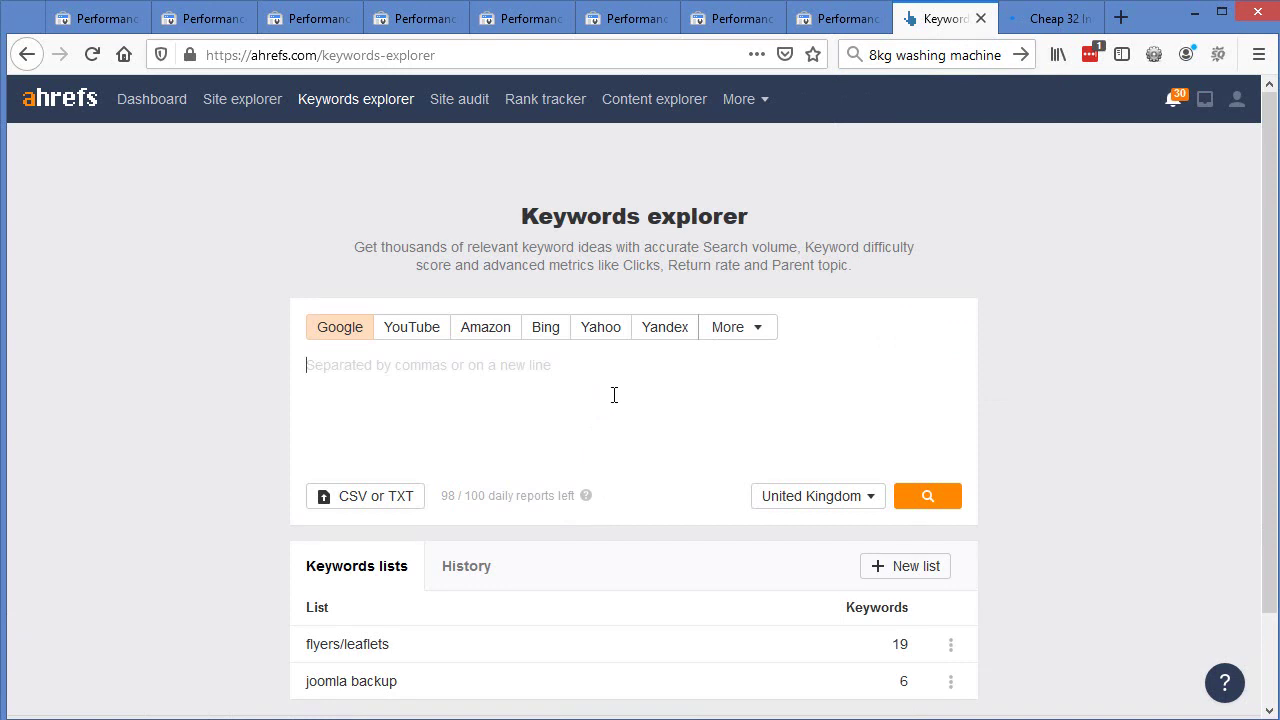
type("washing ")
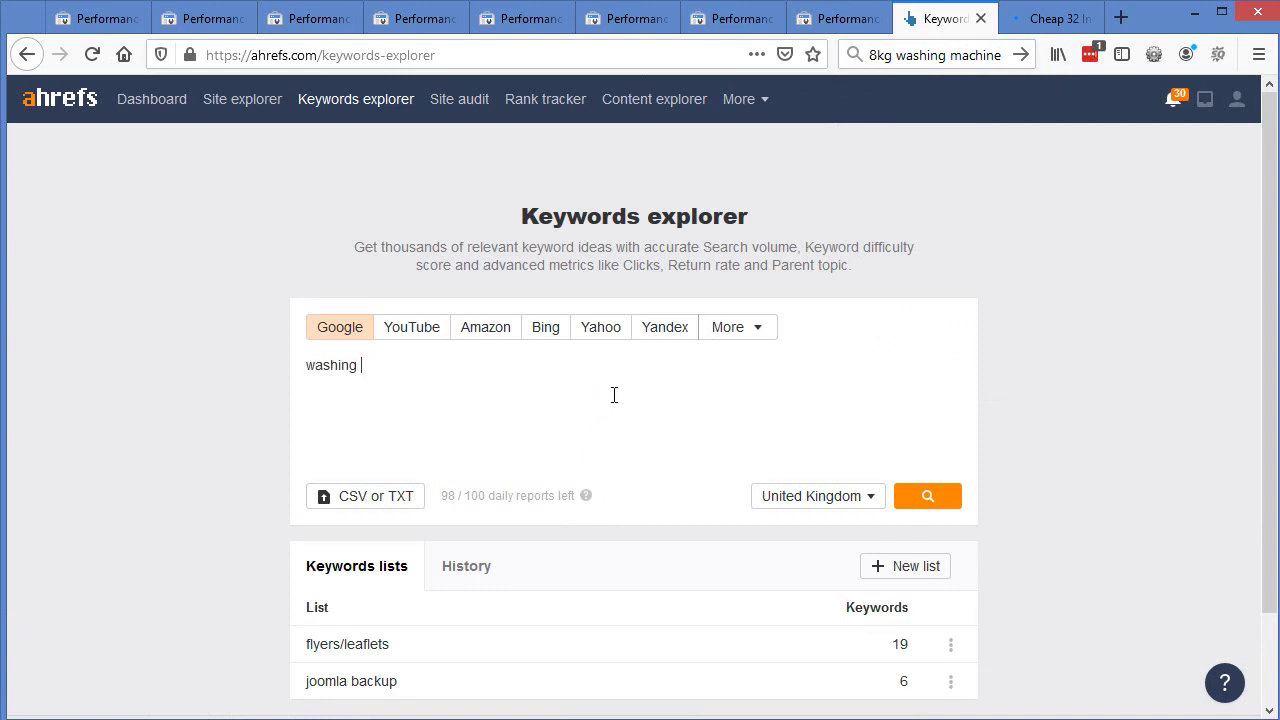
type("machine")
key("Return")
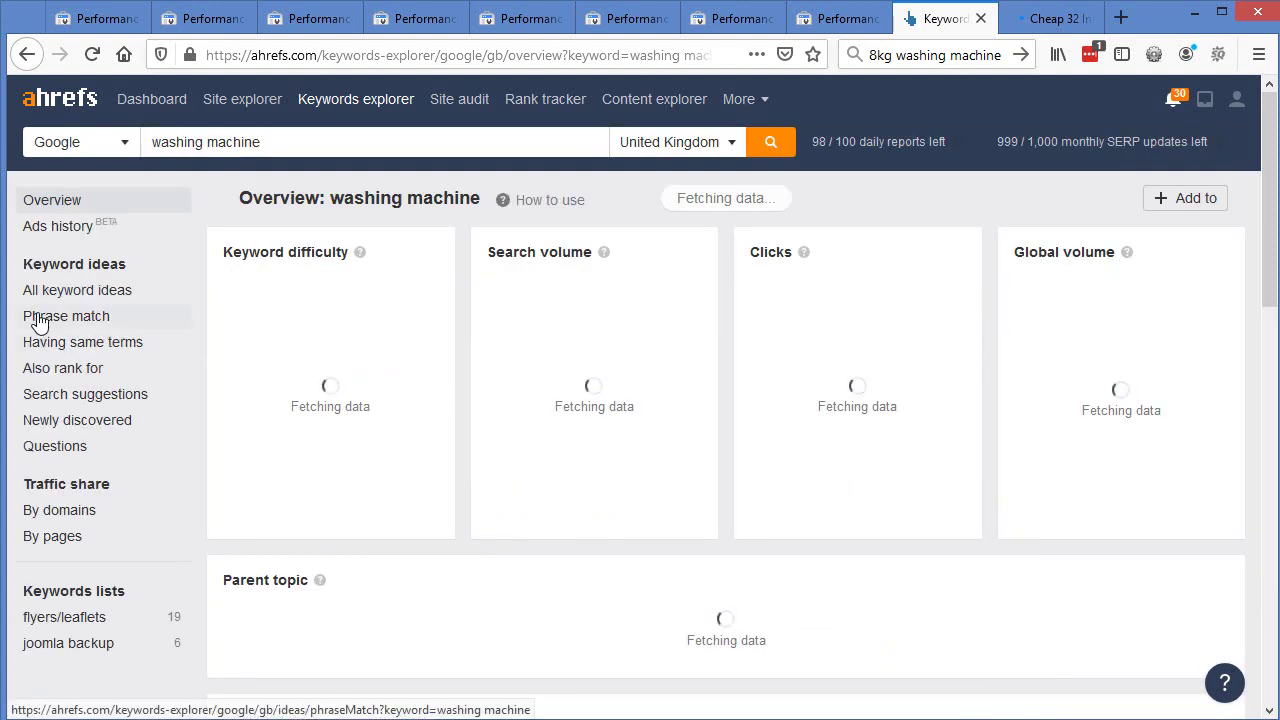
left_click(68, 318)
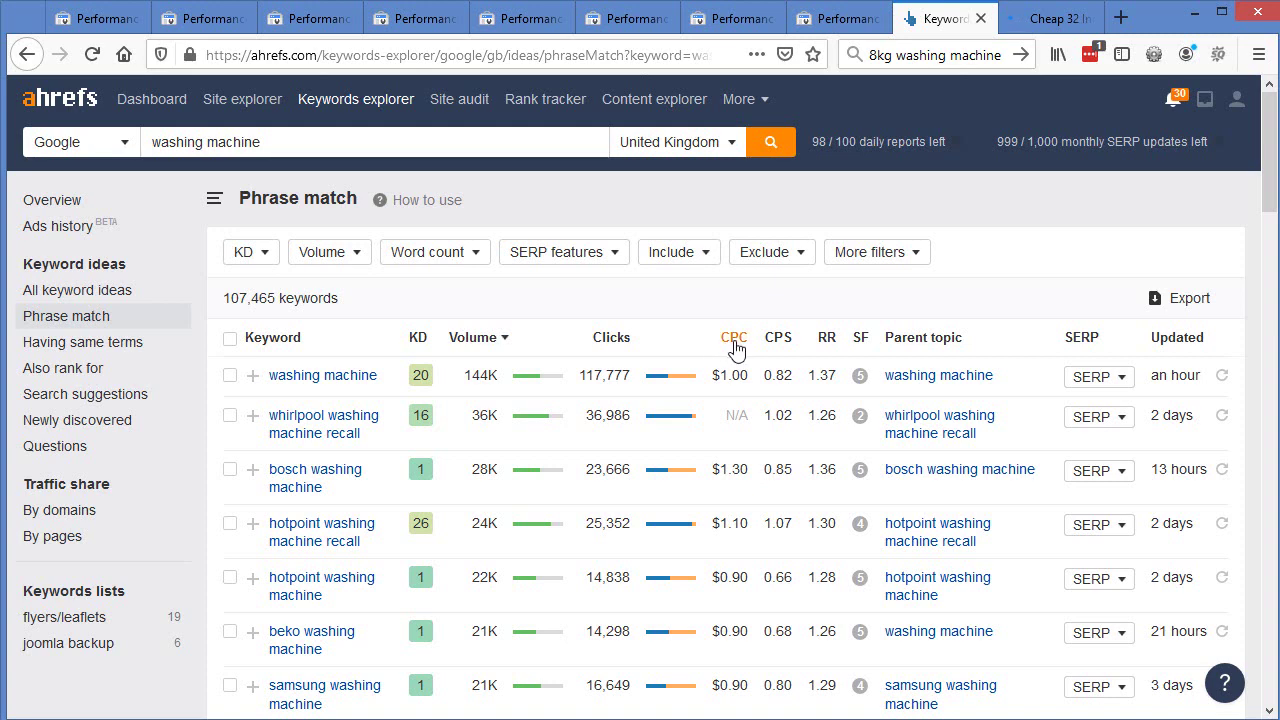
left_click(734, 338)
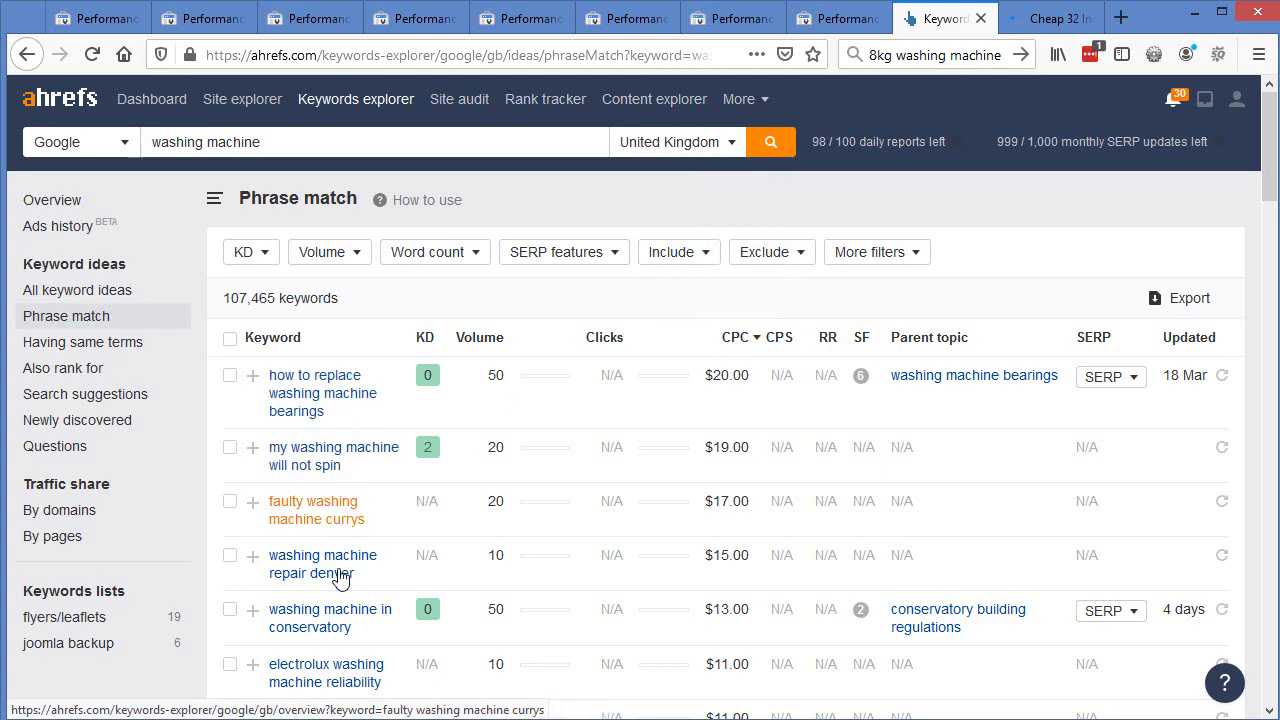
scroll(362, 550, "down", 3)
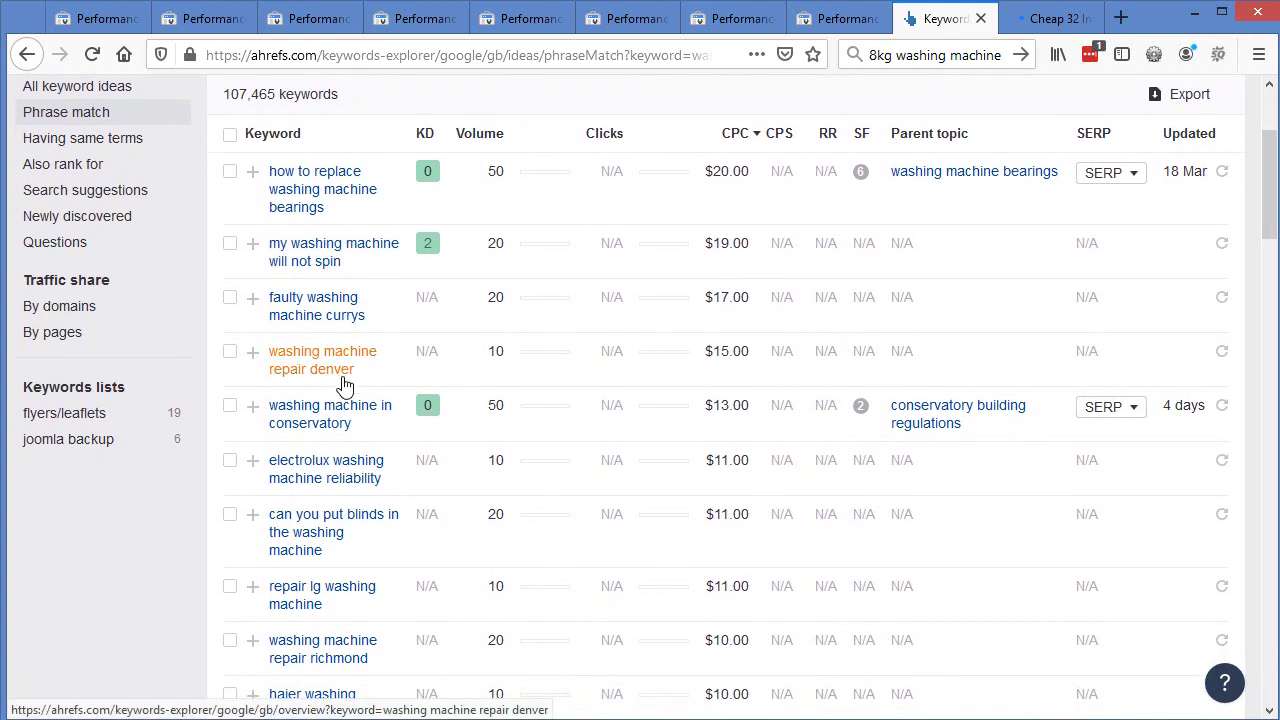
scroll(348, 442, "up", 3)
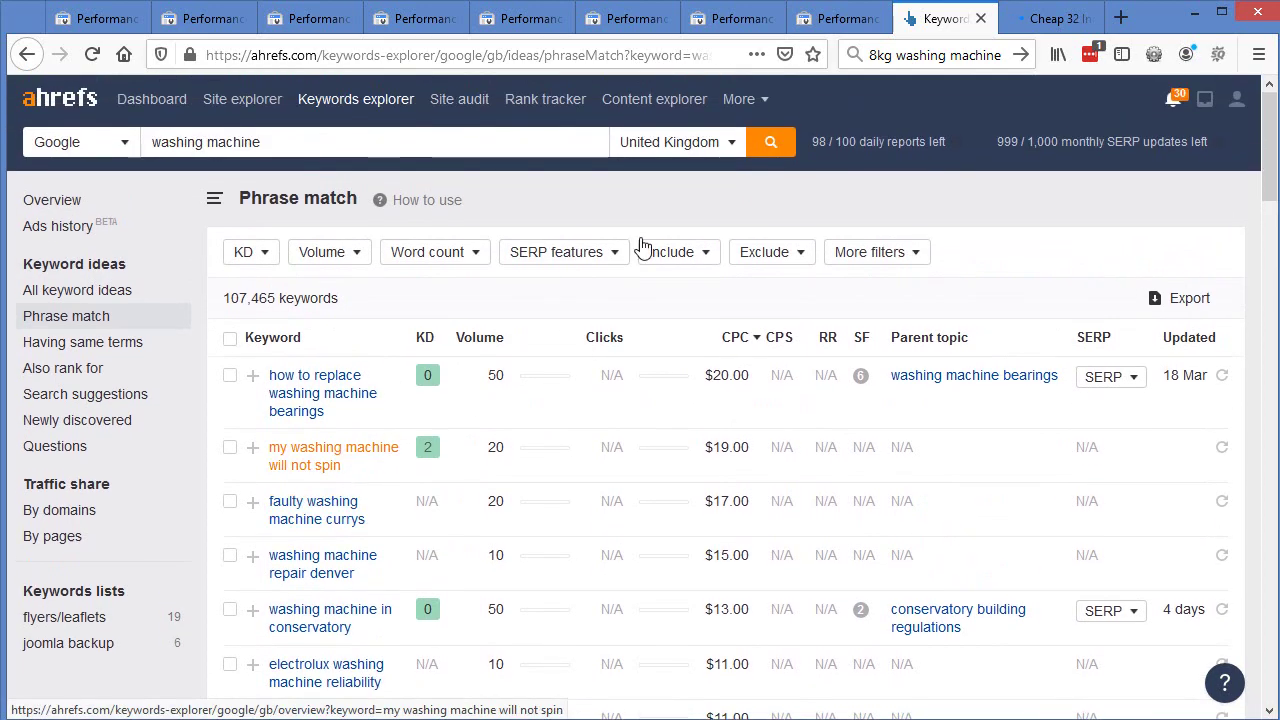
scroll(457, 604, "down", 5)
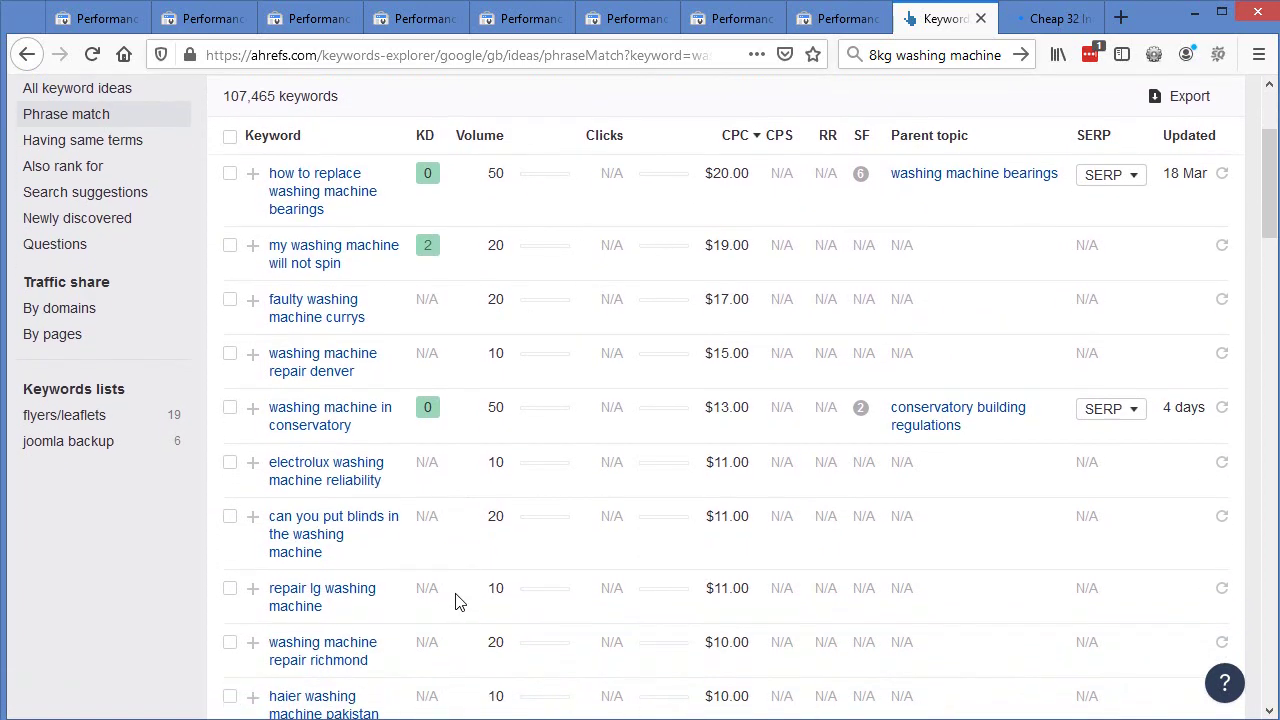
scroll(449, 597, "down", 2)
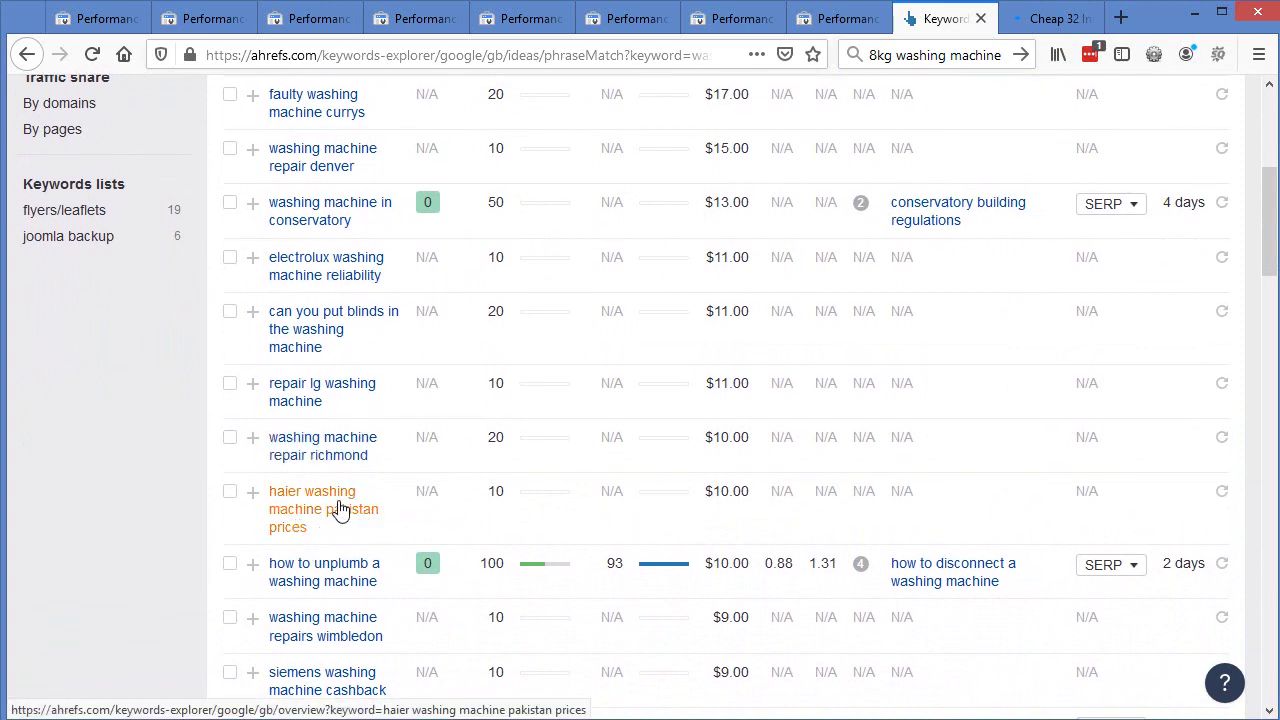
scroll(338, 506, "down", 1)
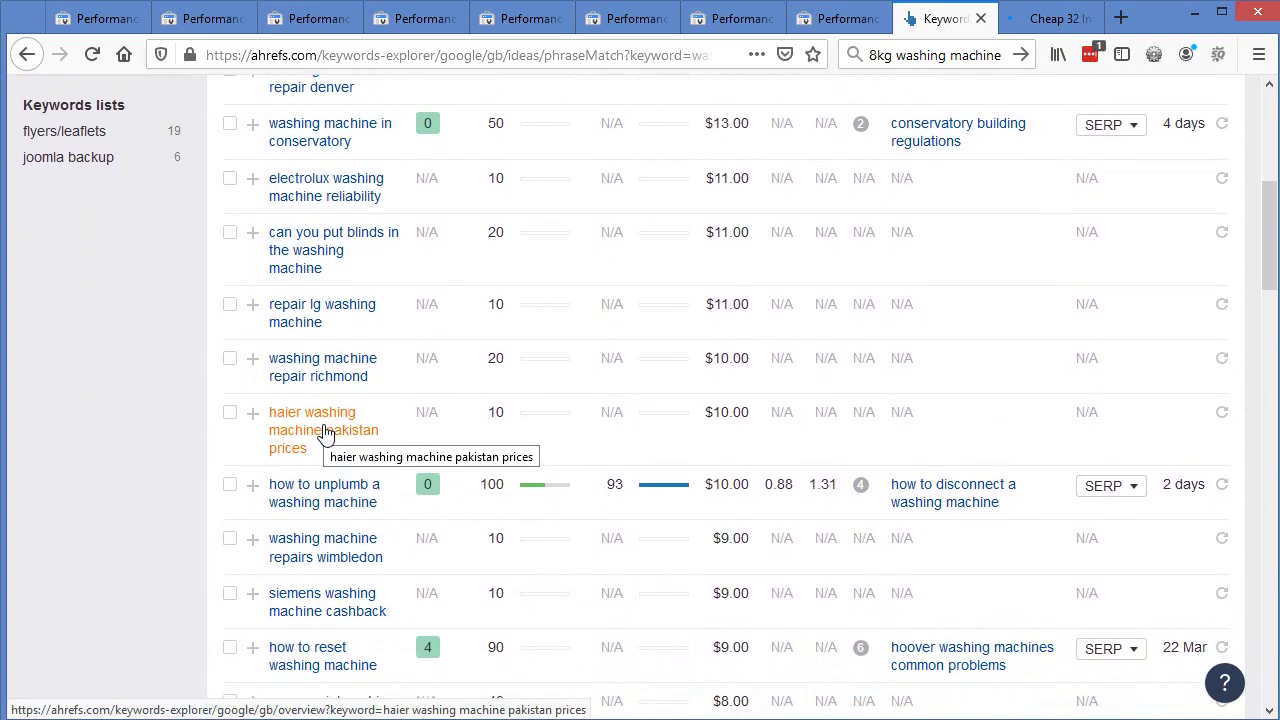
scroll(329, 430, "down", 1)
scroll(400, 592, "down", 1)
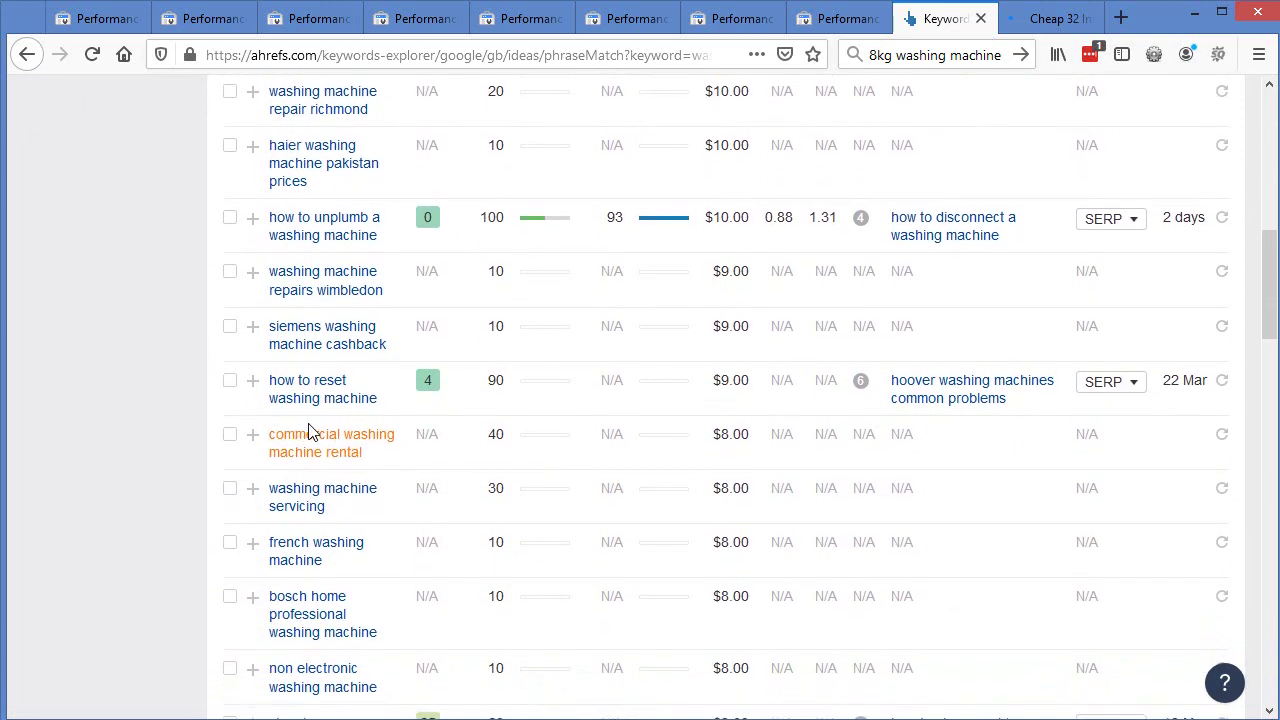
scroll(310, 430, "down", 1)
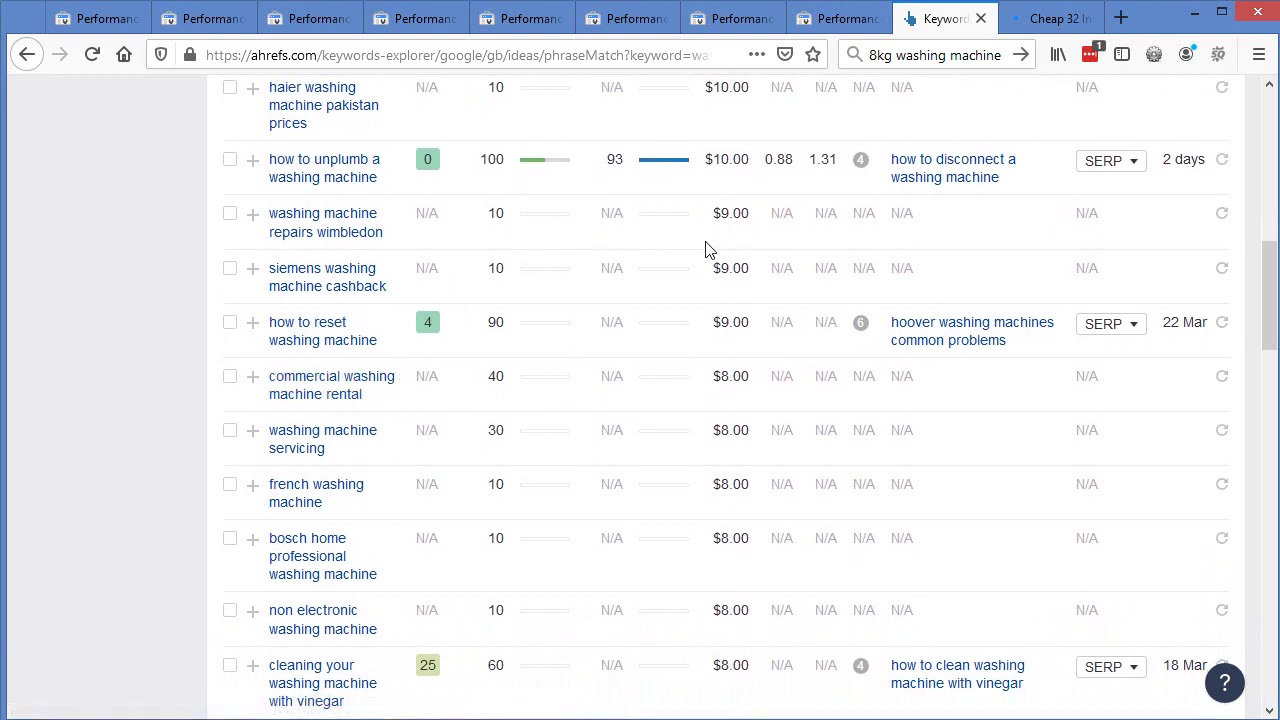
scroll(713, 372, "down", 5)
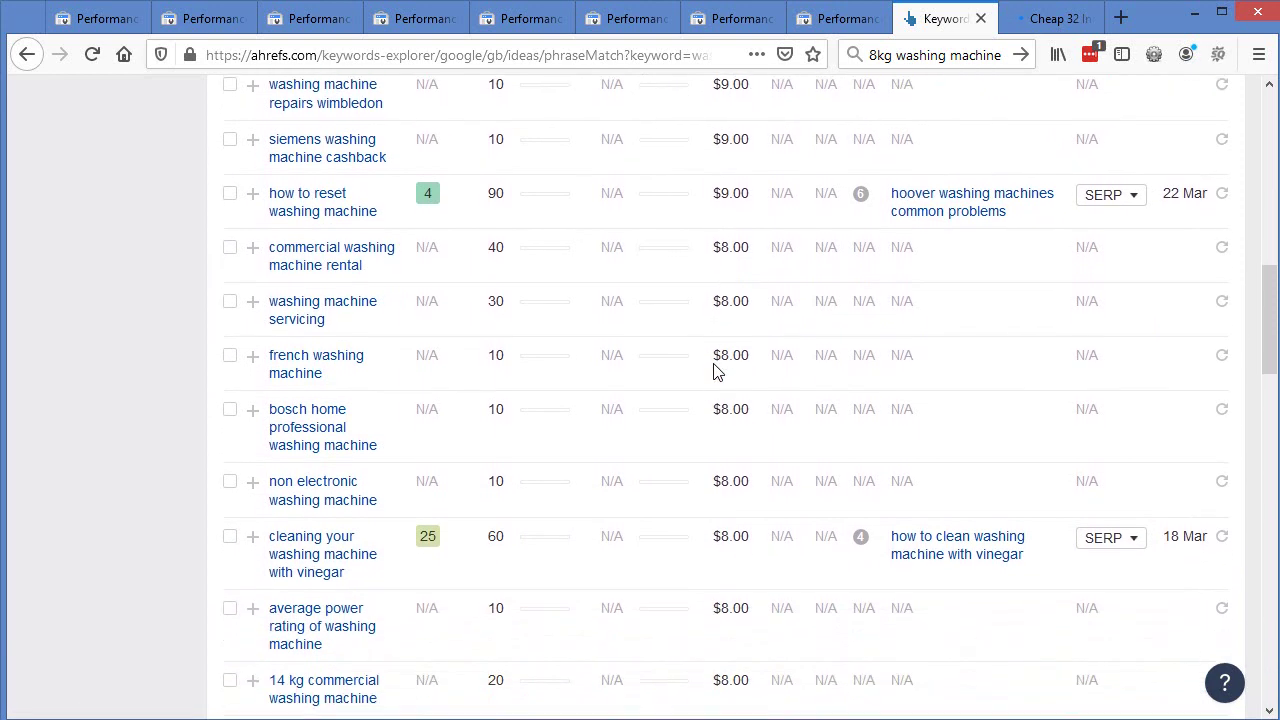
scroll(536, 476, "down", 2)
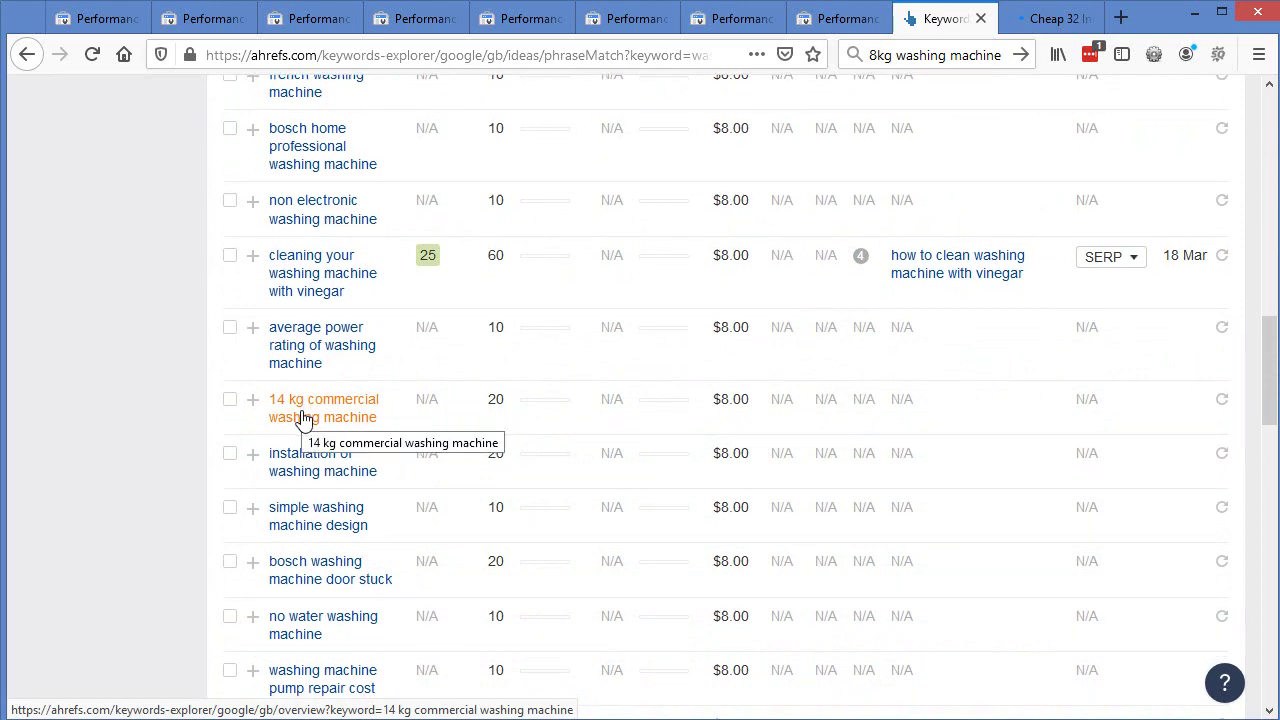
scroll(329, 437, "down", 2)
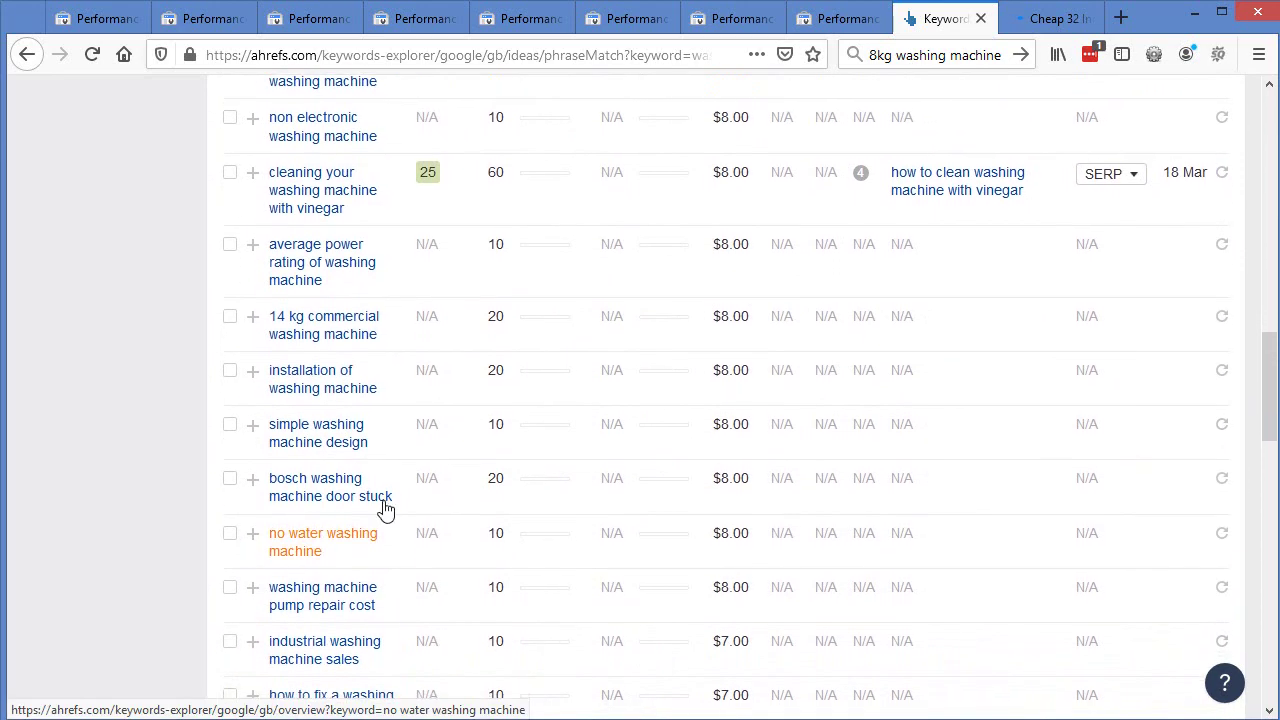
scroll(387, 514, "down", 3)
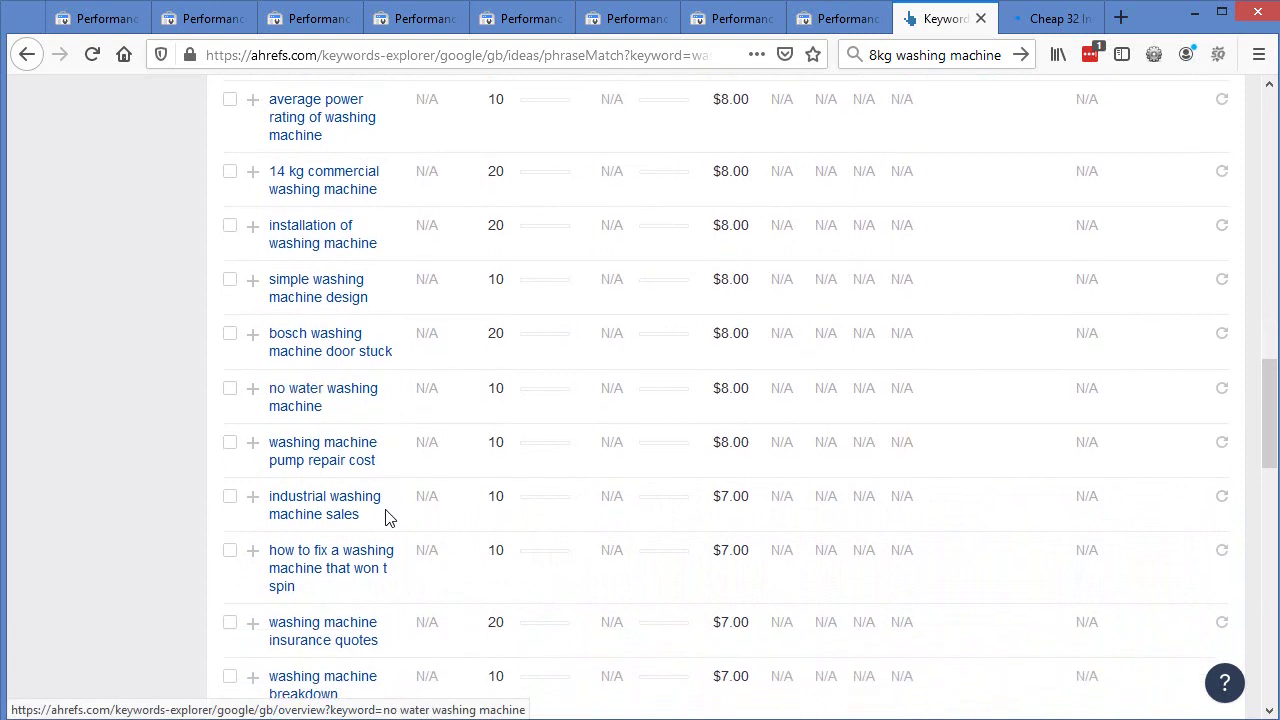
scroll(388, 517, "down", 7)
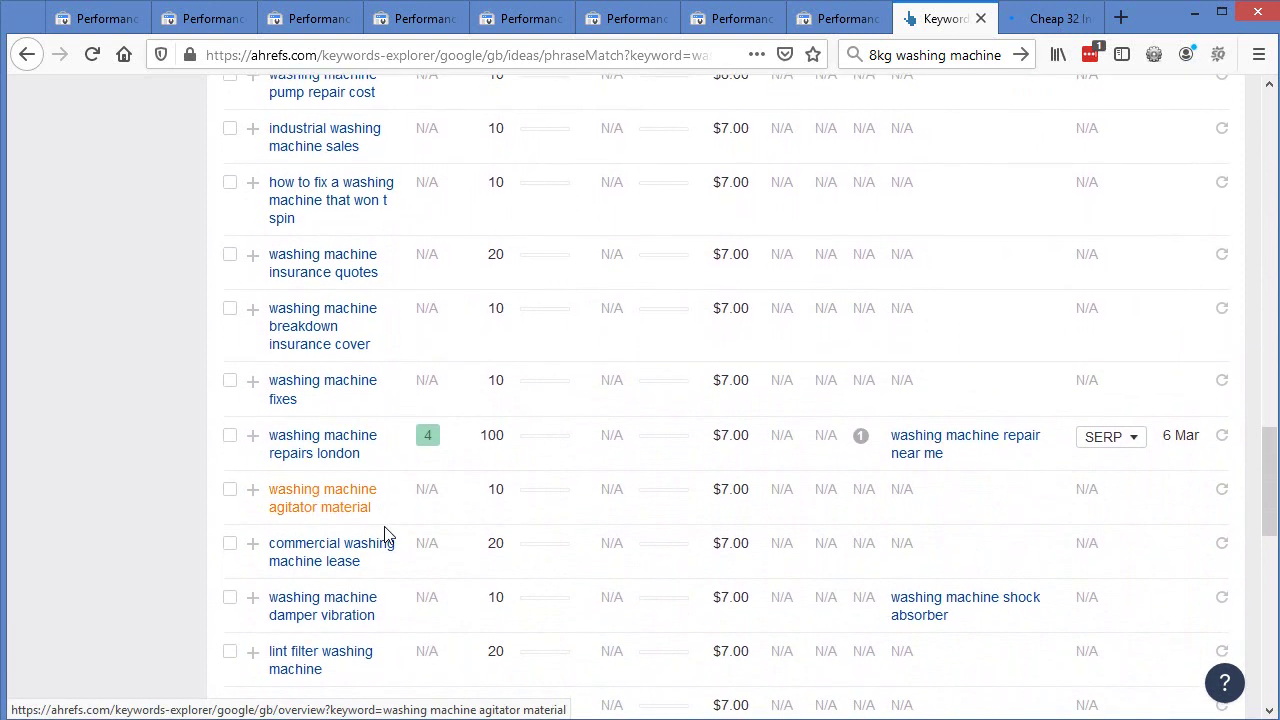
scroll(386, 533, "down", 2)
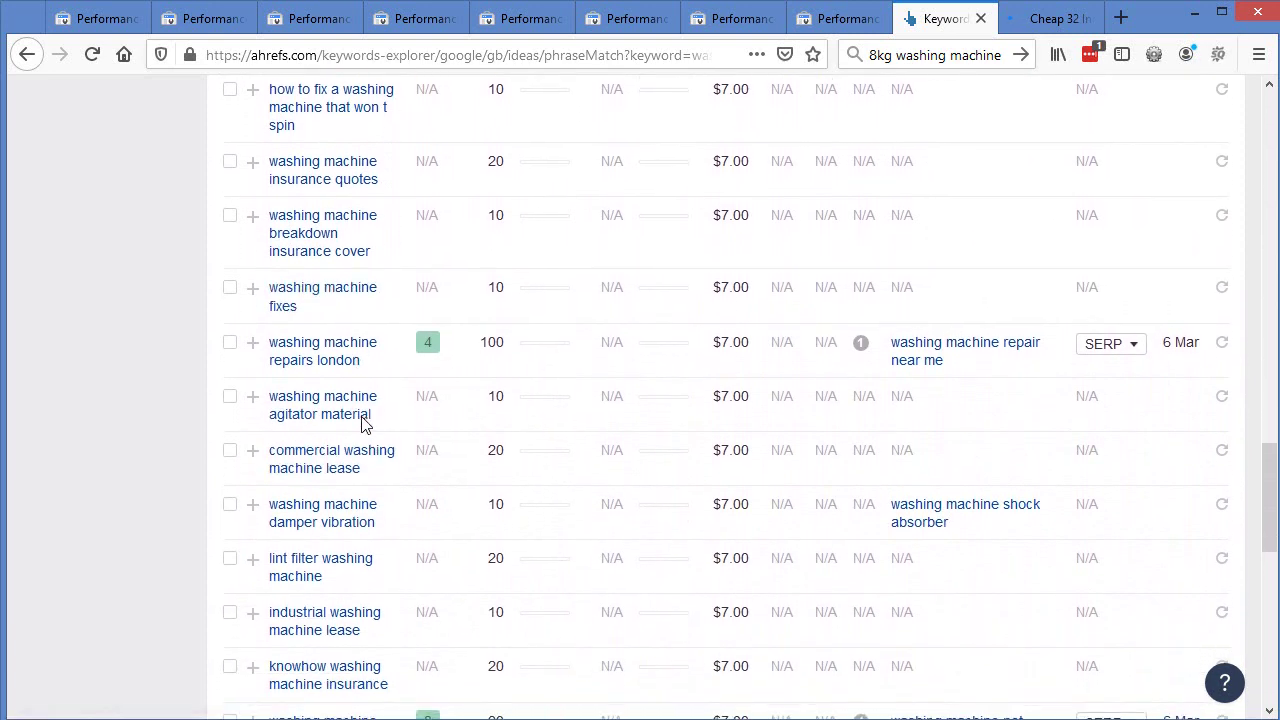
scroll(342, 462, "down", 1)
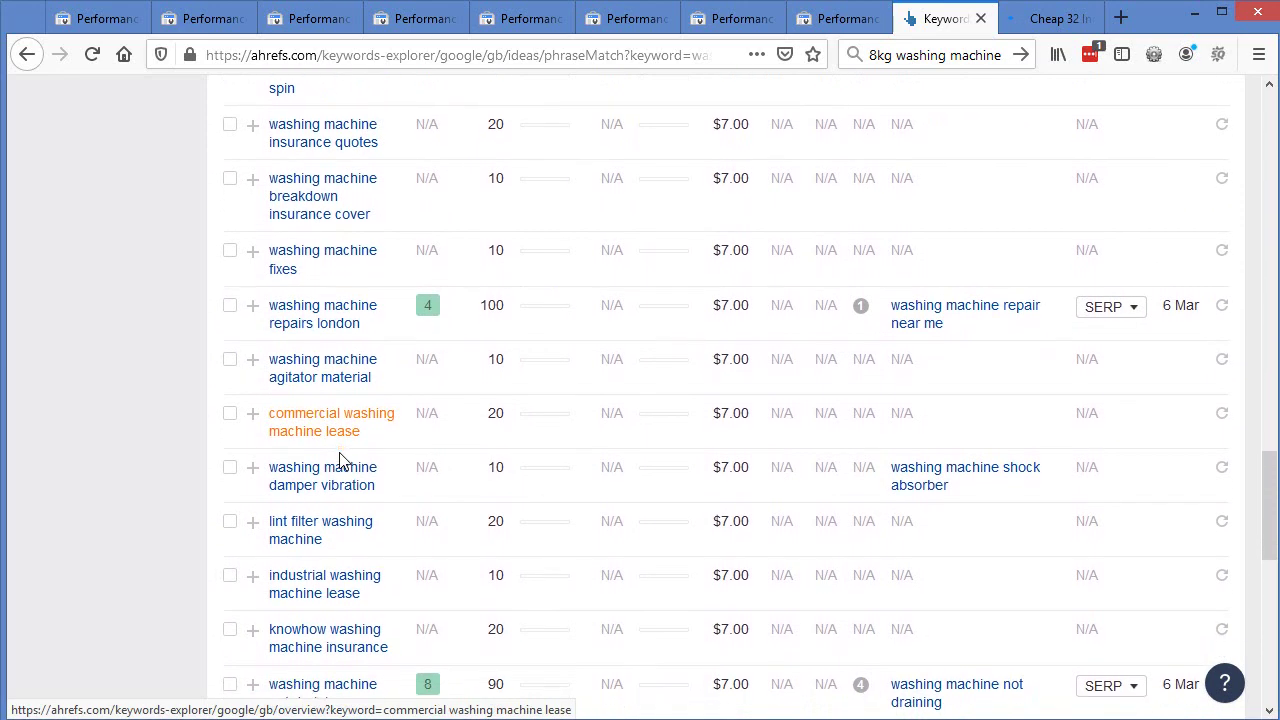
scroll(340, 460, "down", 4)
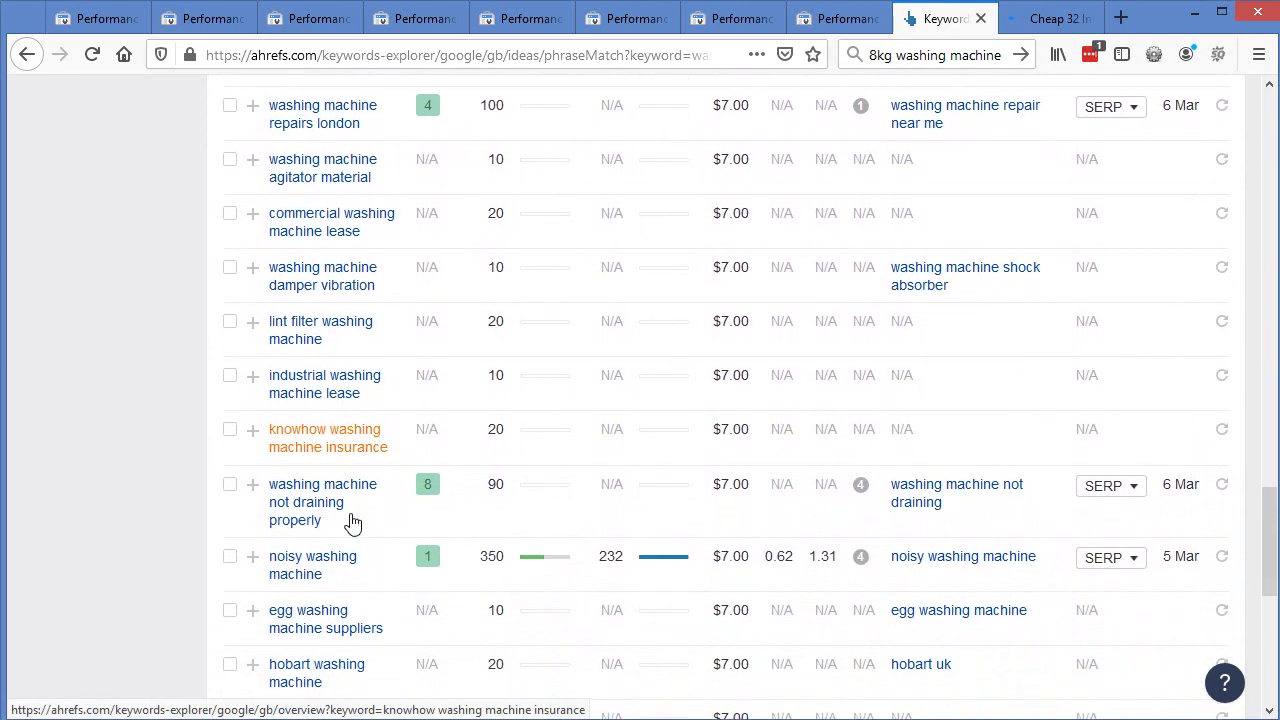
scroll(352, 521, "down", 3)
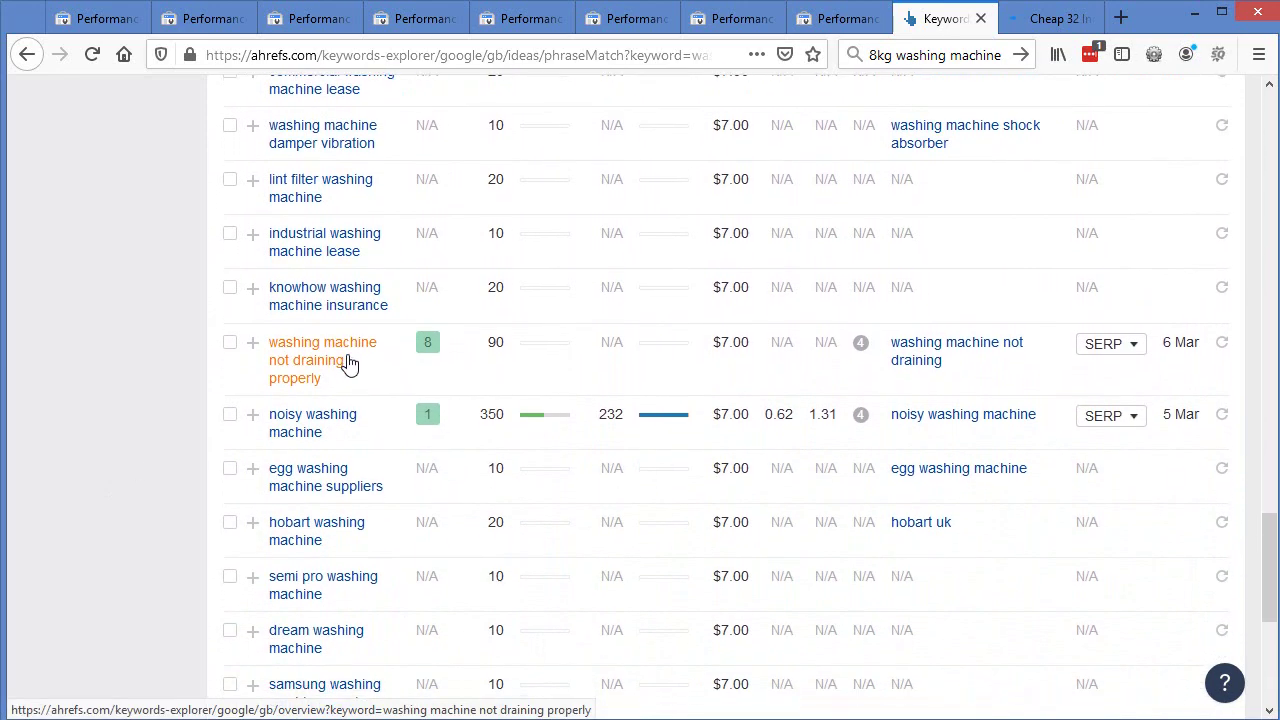
scroll(380, 429, "down", 2)
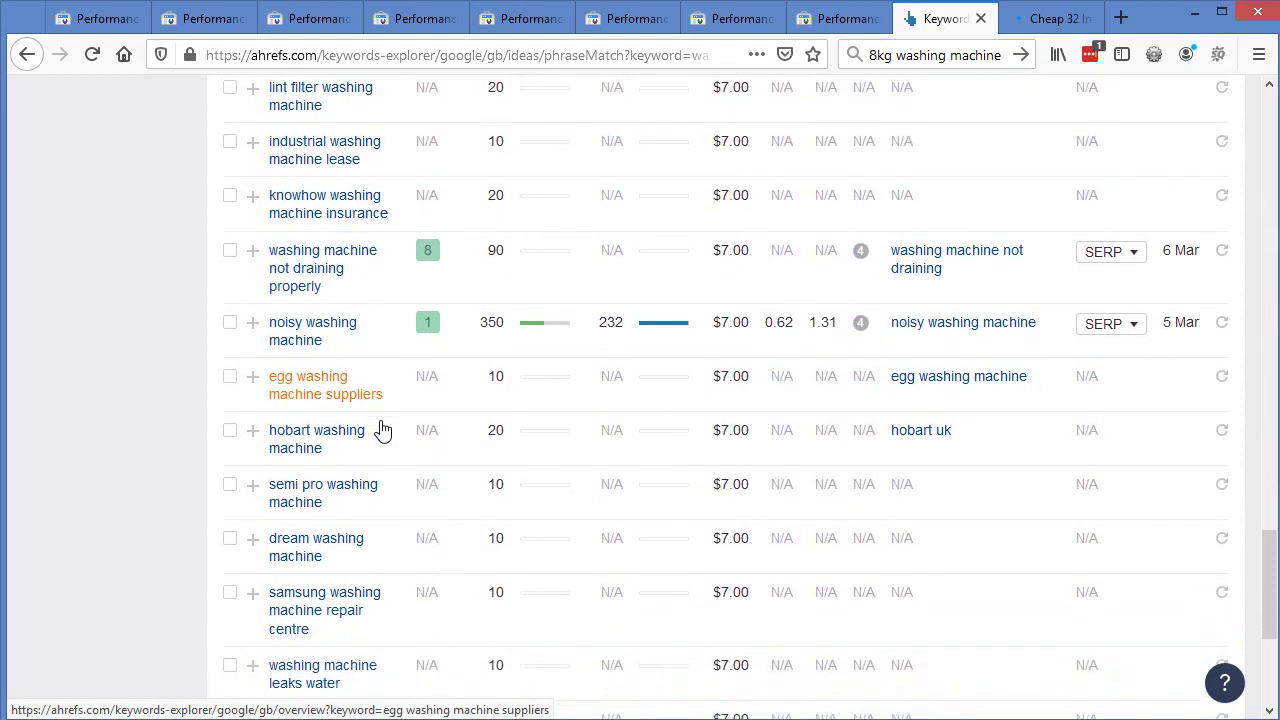
scroll(381, 430, "down", 2)
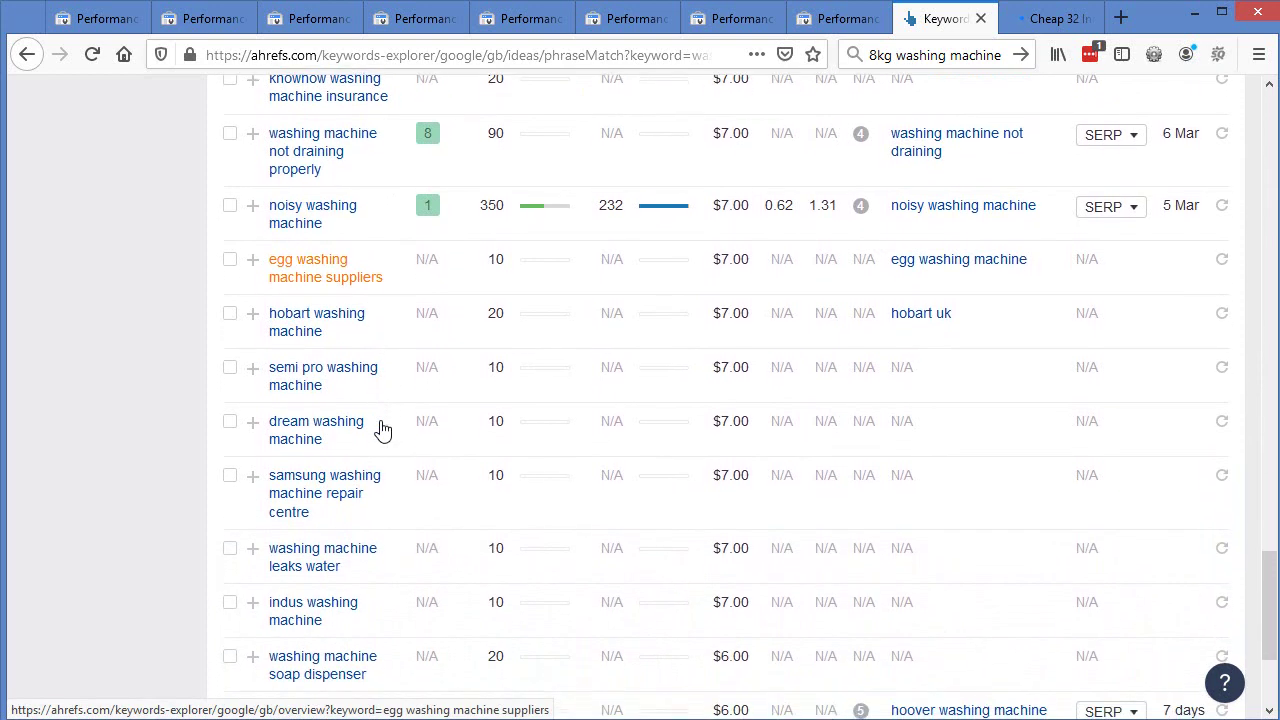
scroll(381, 430, "down", 5)
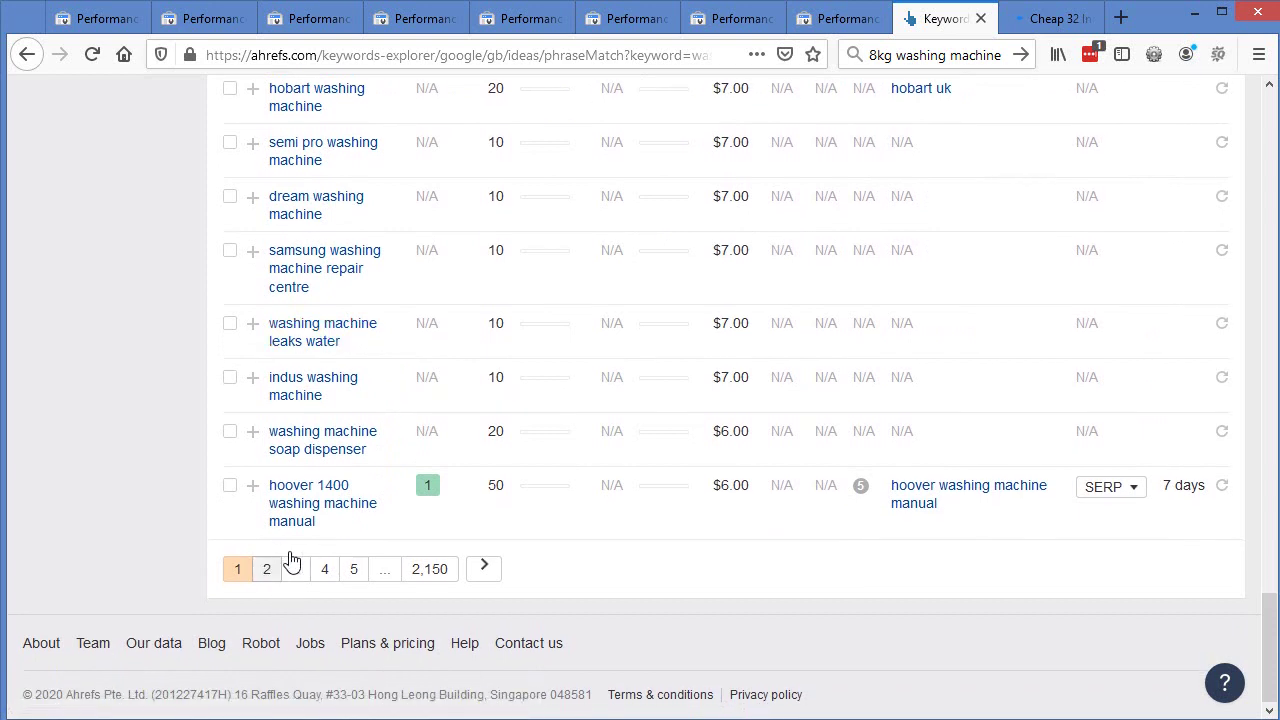
- Open page 2 of the 'washing machine' Phrase match ideas and scroll through its $6.00–$5.00 CPC rows
left_click(270, 562)
scroll(310, 248, "up", 8)
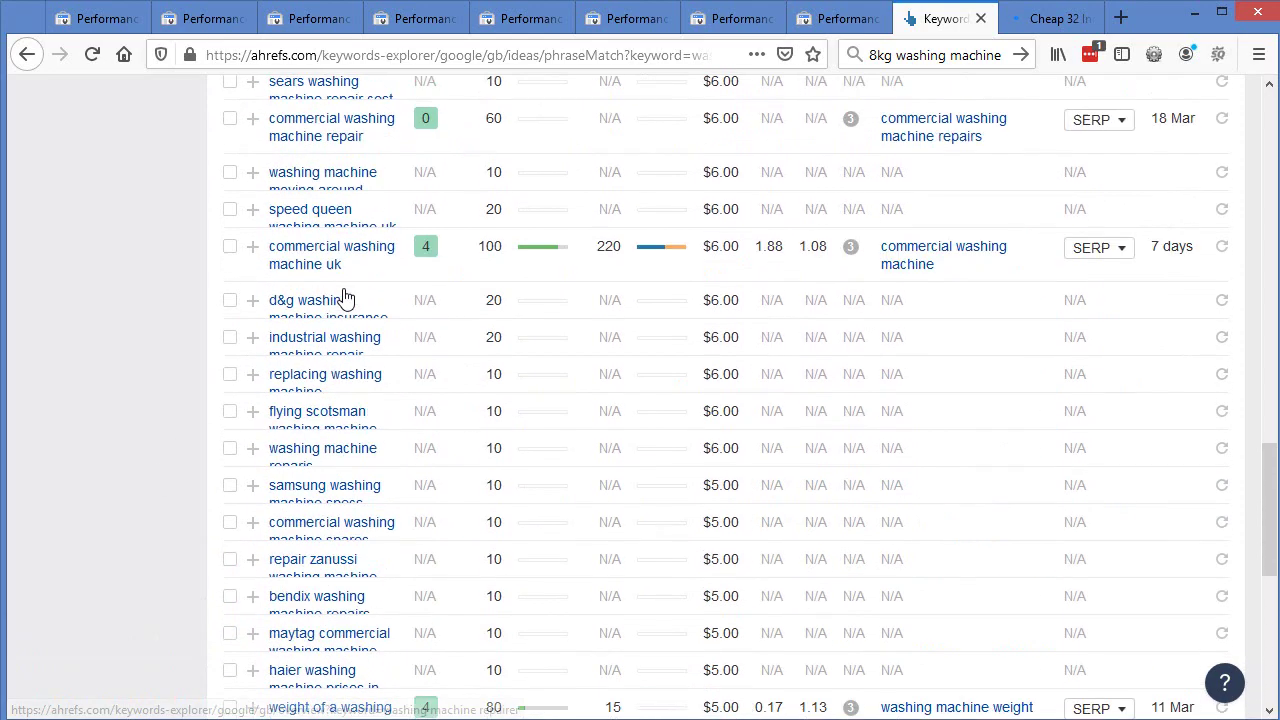
scroll(649, 310, "up", 5)
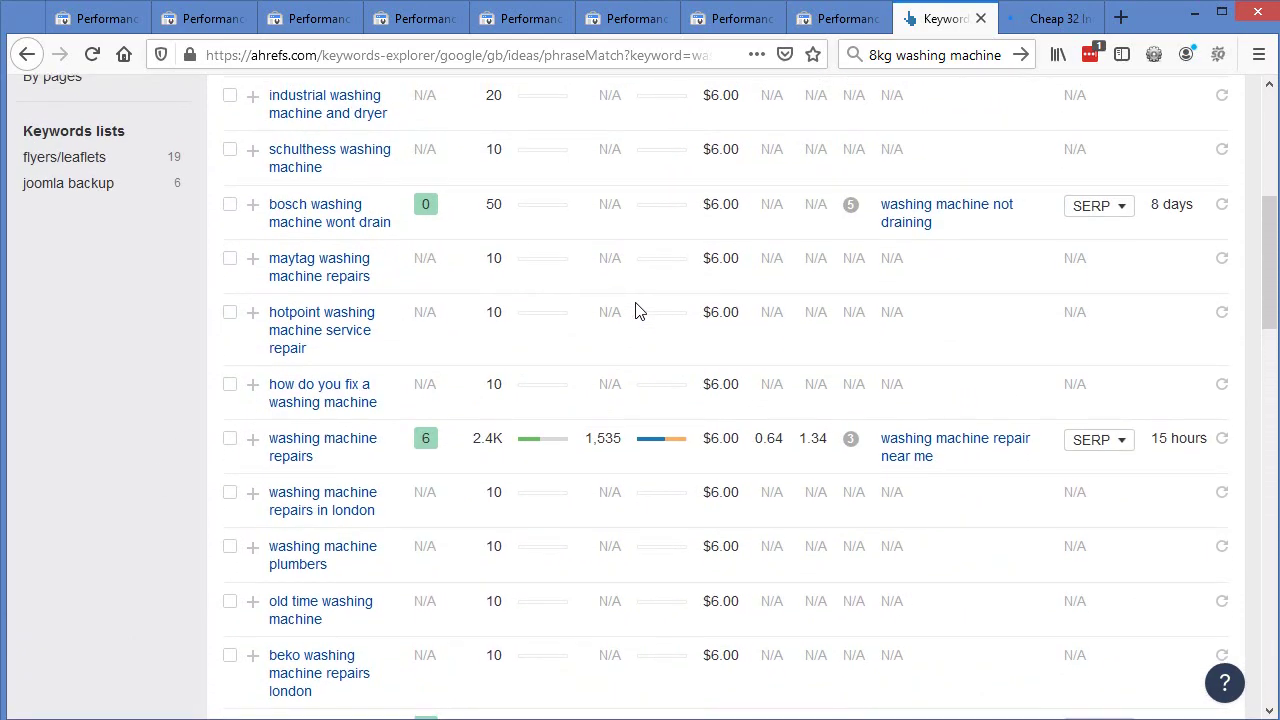
scroll(640, 311, "up", 3)
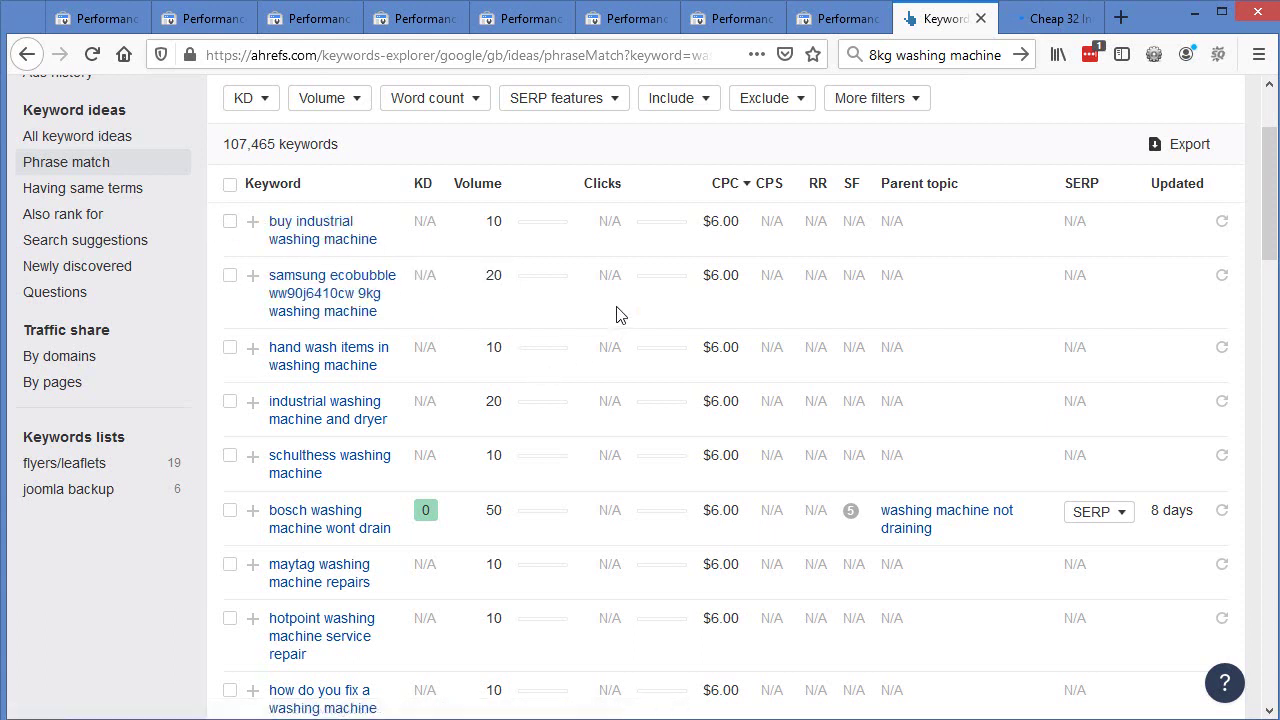
scroll(605, 410, "down", 5)
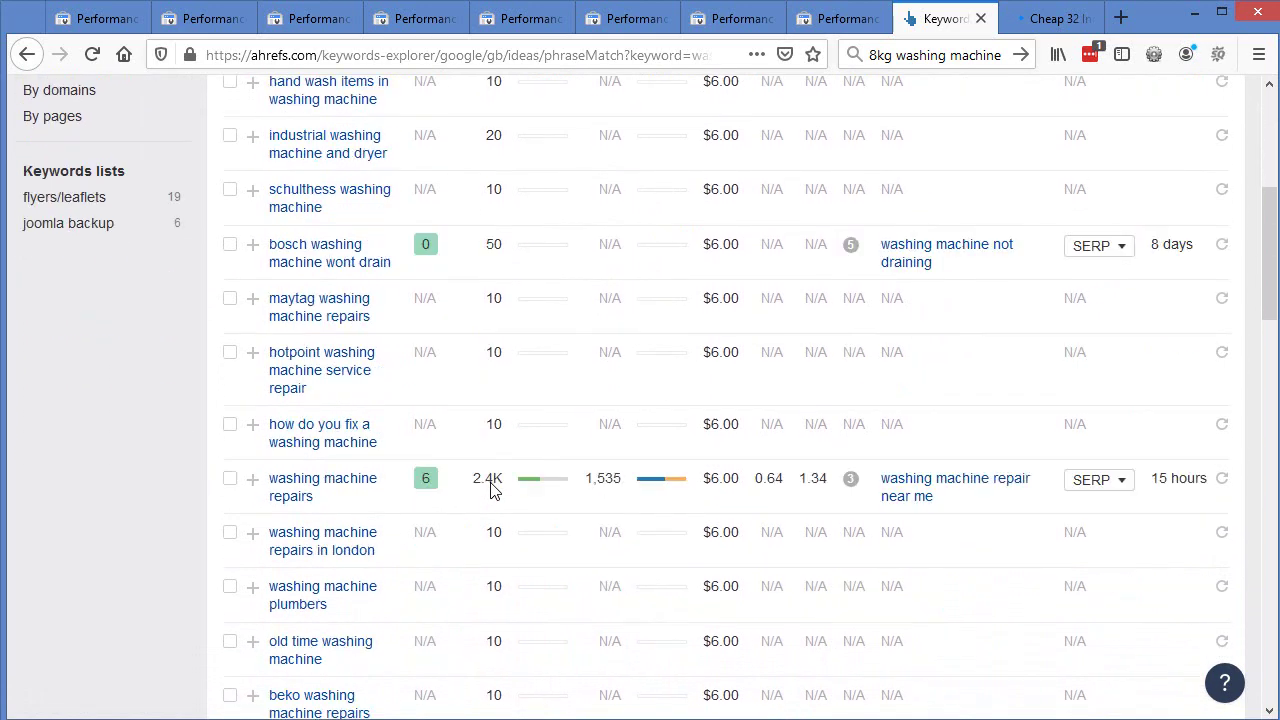
scroll(491, 483, "down", 6)
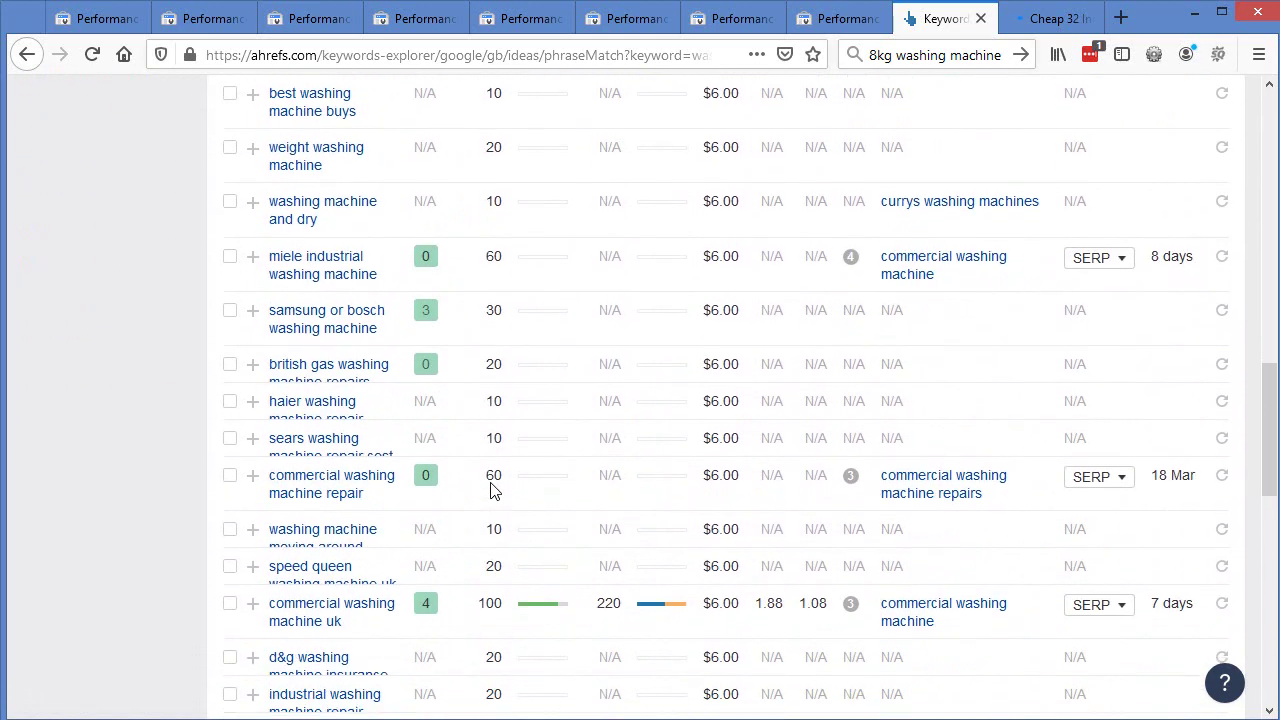
scroll(491, 487, "down", 6)
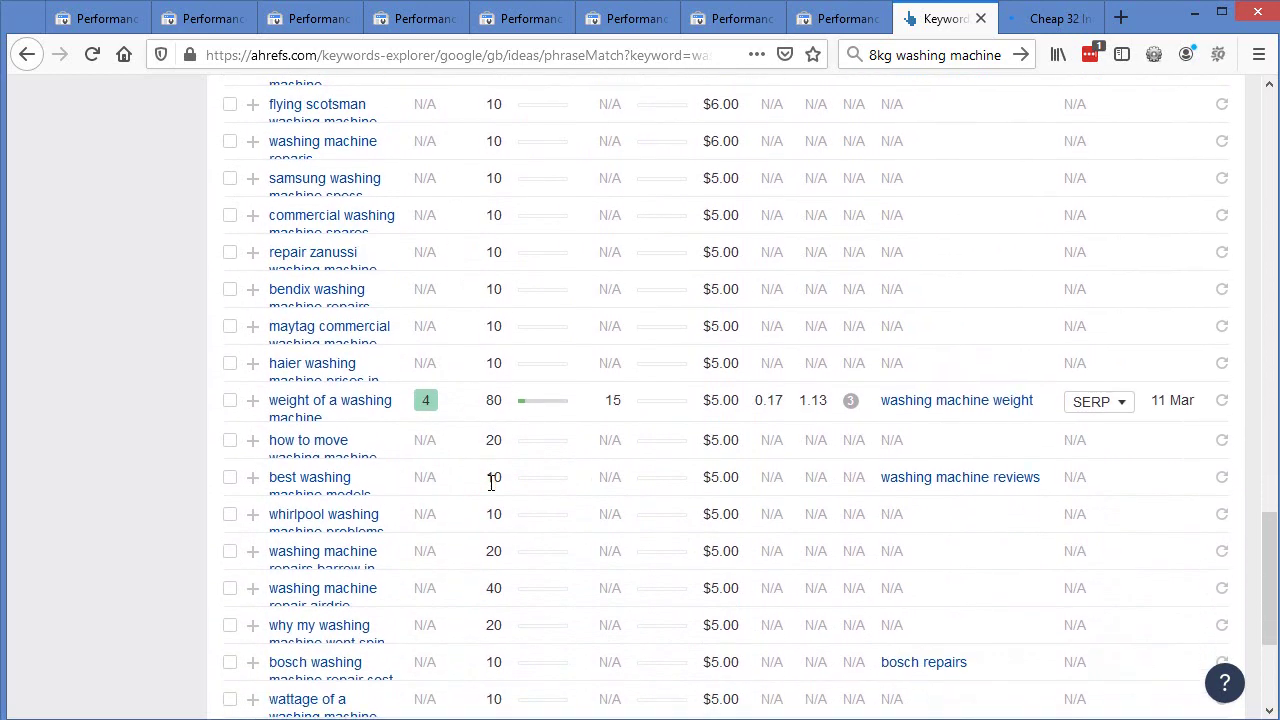
scroll(491, 483, "down", 3)
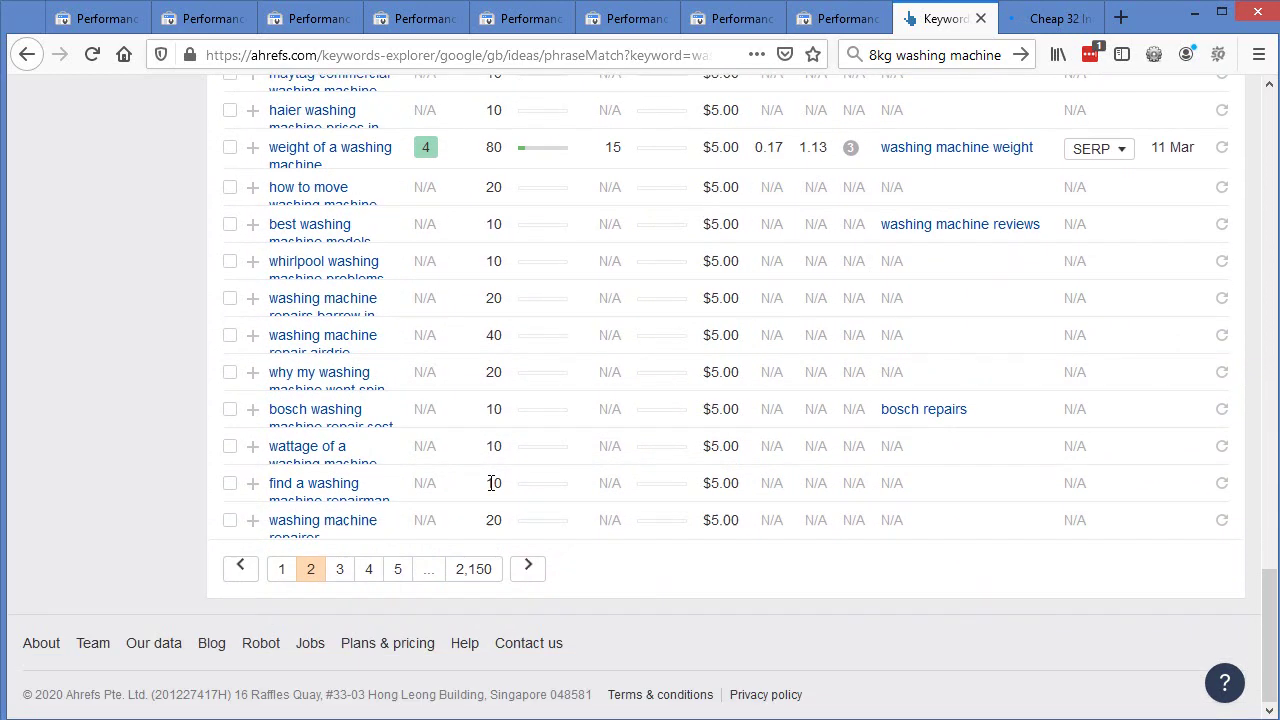
- Open page 3 of the Phrase match ideas, reviewing $5.00-CPC keywords like 'commercial washing machine'
left_click(338, 571)
scroll(441, 522, "up", 5)
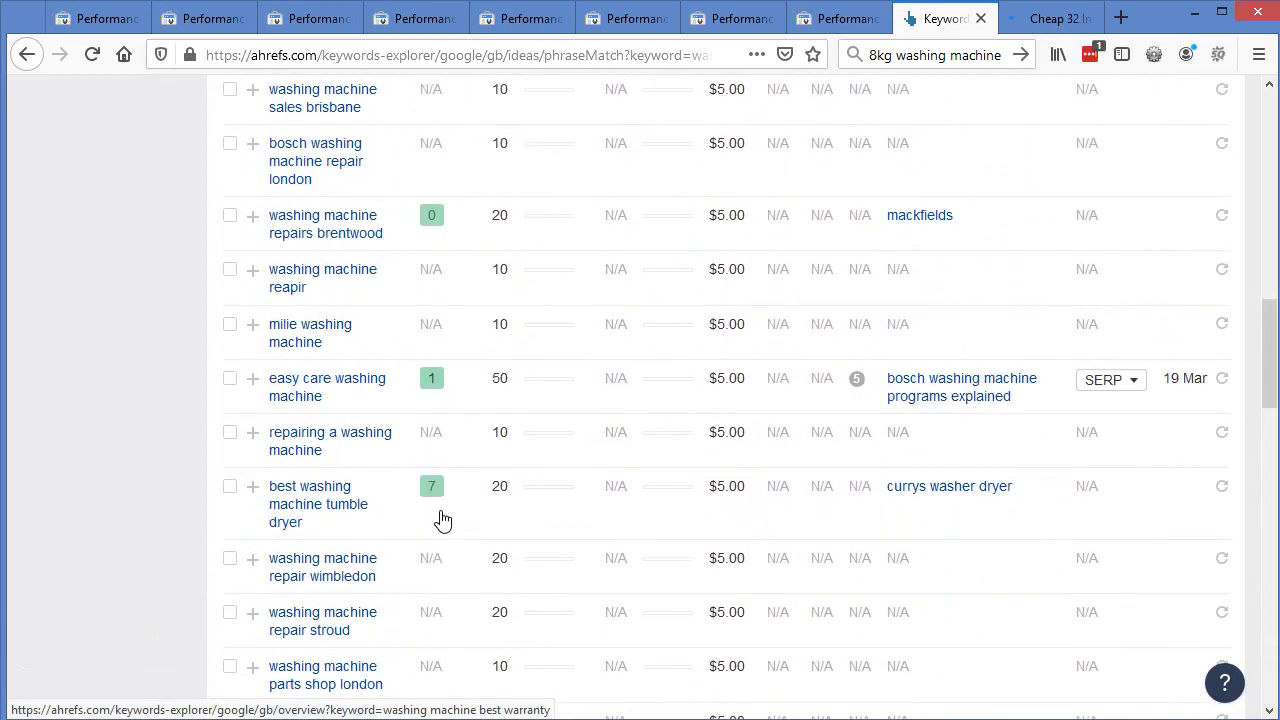
scroll(443, 515, "up", 10)
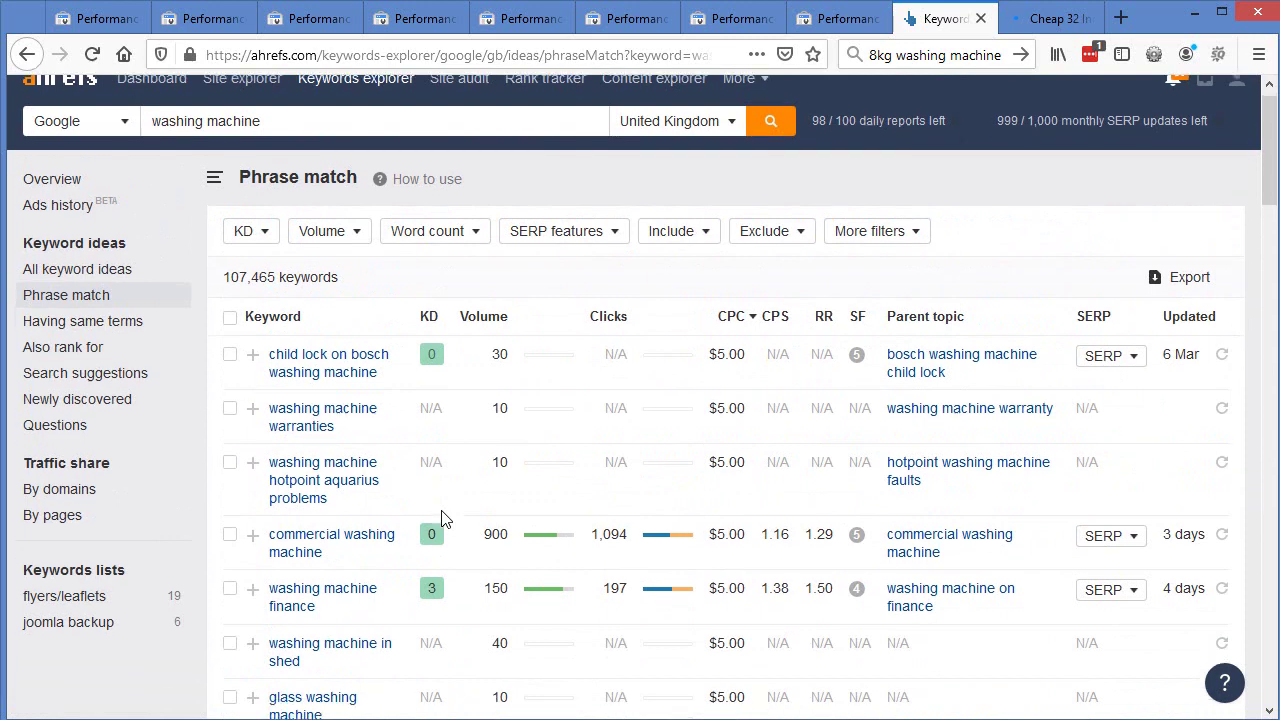
scroll(437, 520, "down", 4)
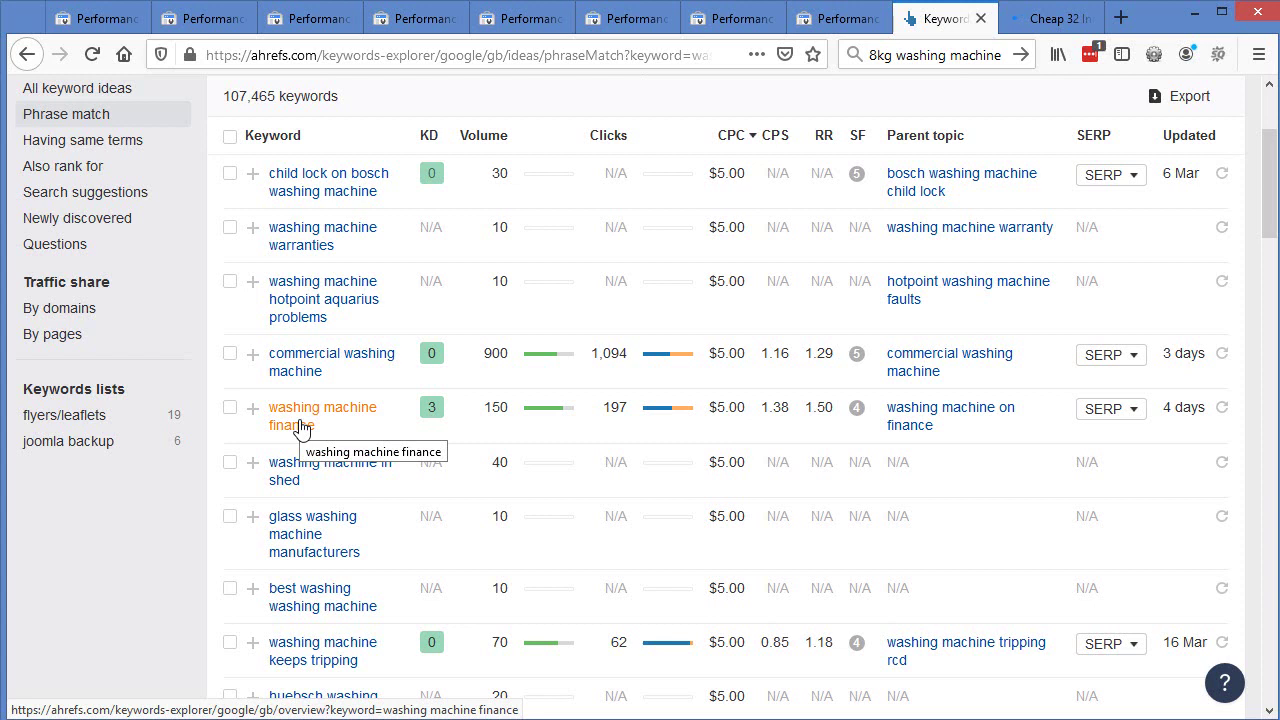
scroll(394, 343, "down", 2)
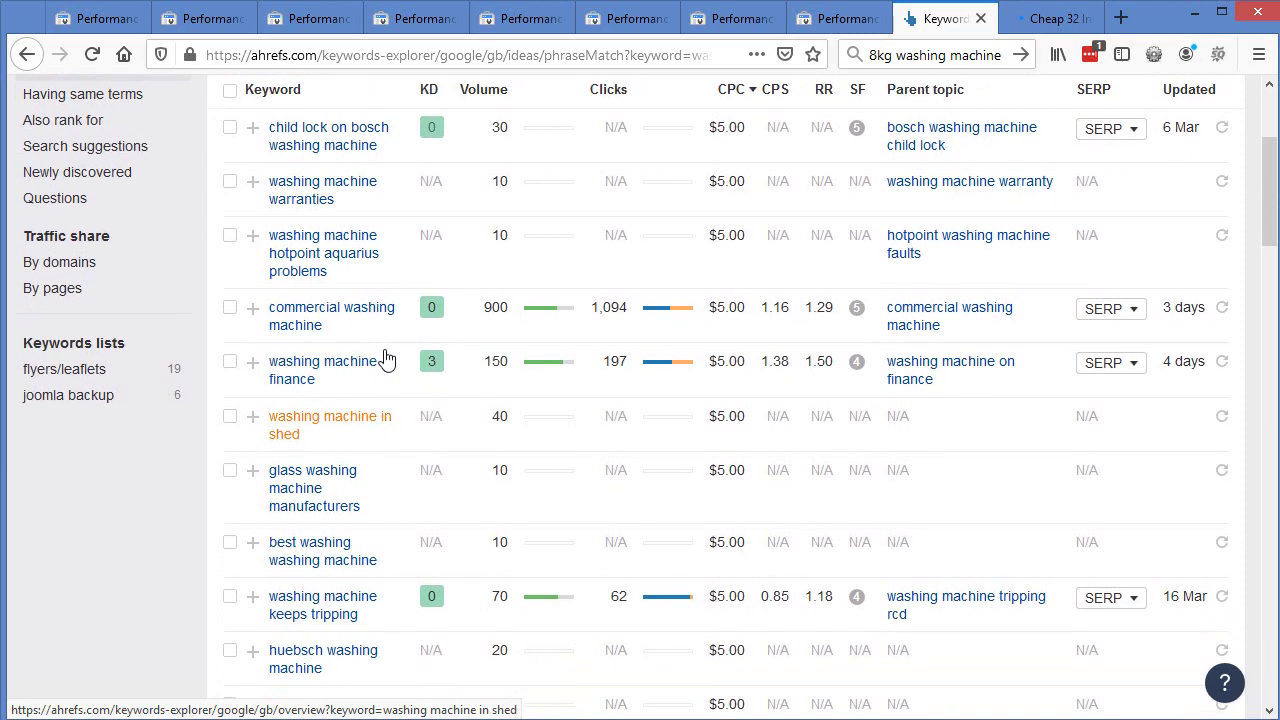
scroll(580, 380, "up", 5)
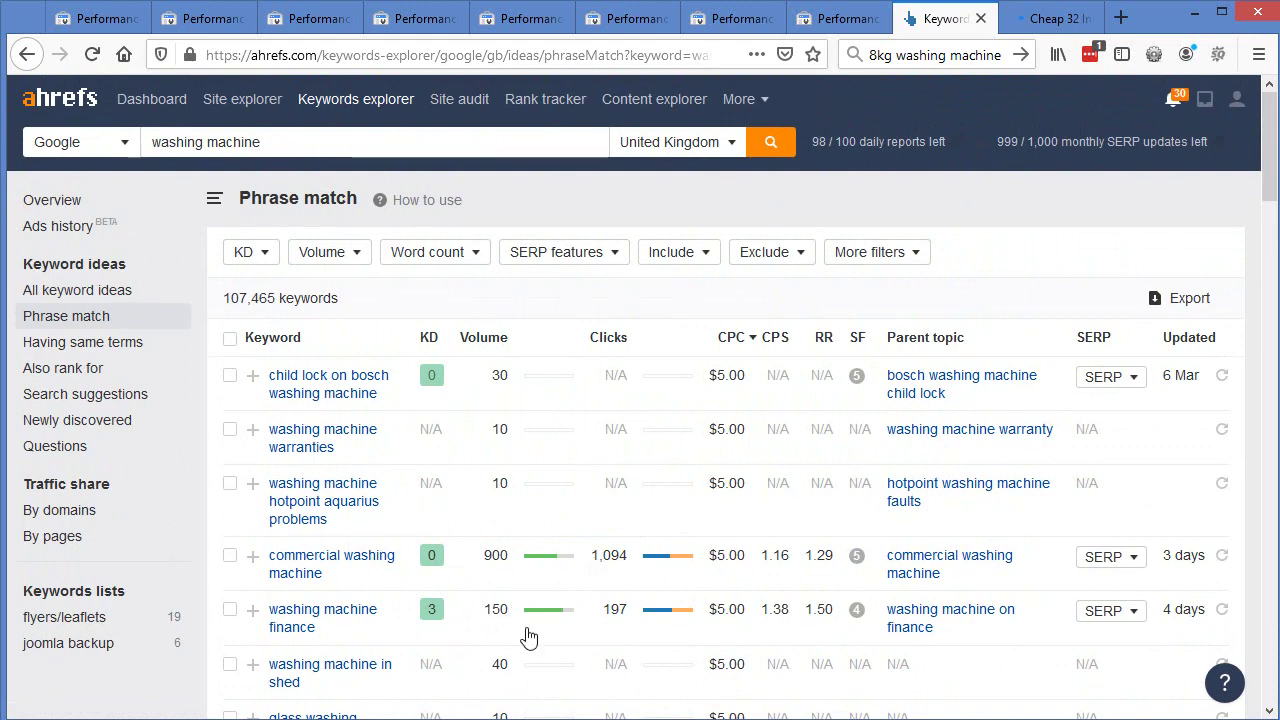
mouse_move(523, 620)
scroll(622, 607, "down", 3)
scroll(656, 548, "down", 3)
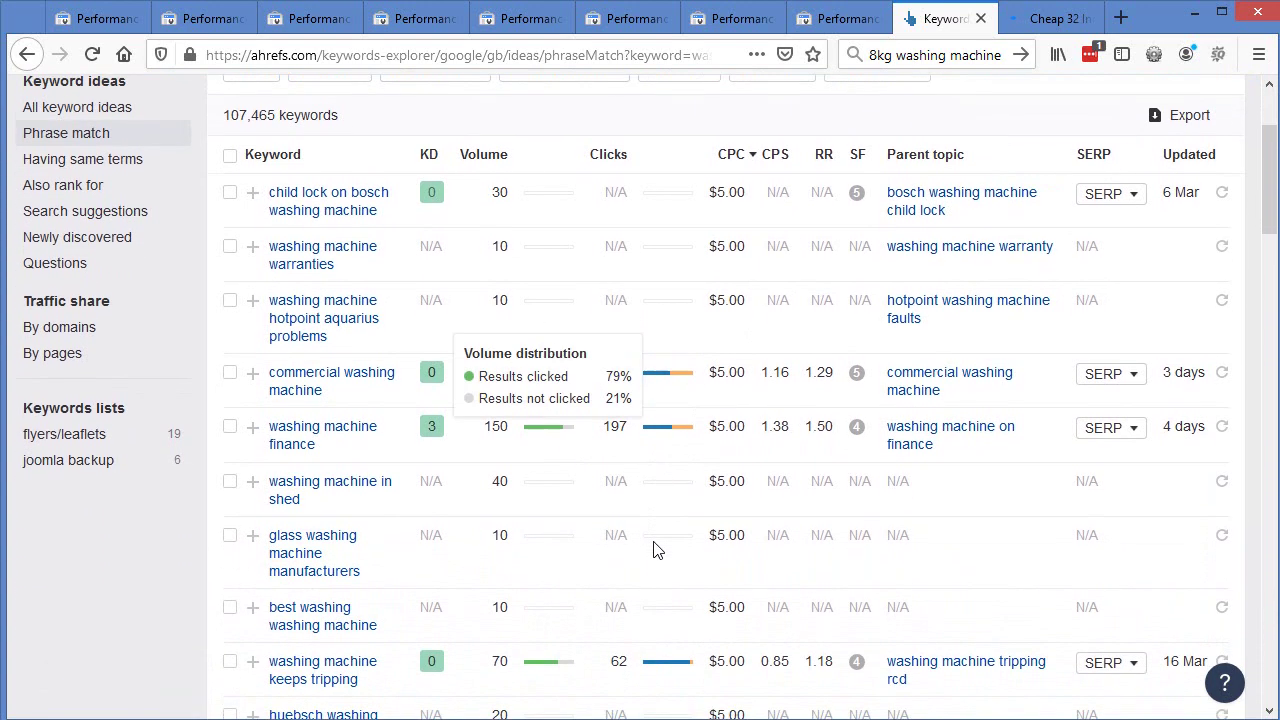
scroll(654, 533, "down", 3)
scroll(658, 540, "down", 6)
scroll(658, 540, "down", 5)
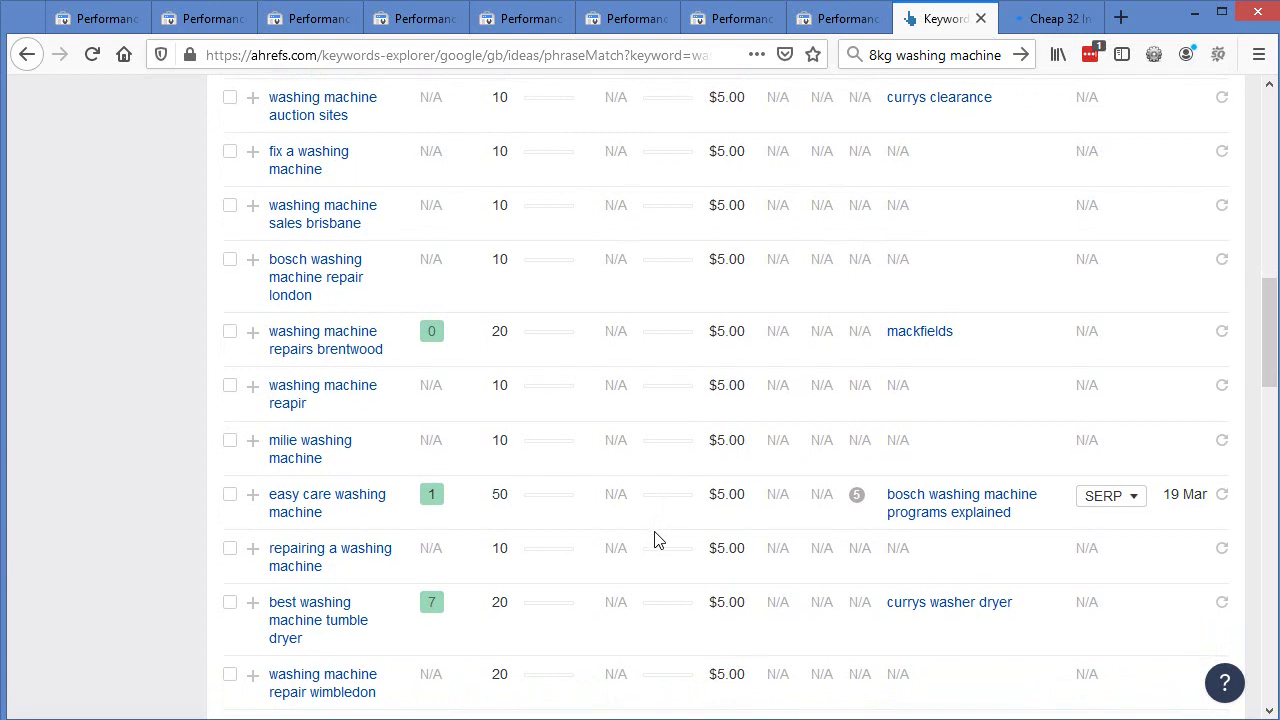
scroll(656, 530, "down", 3)
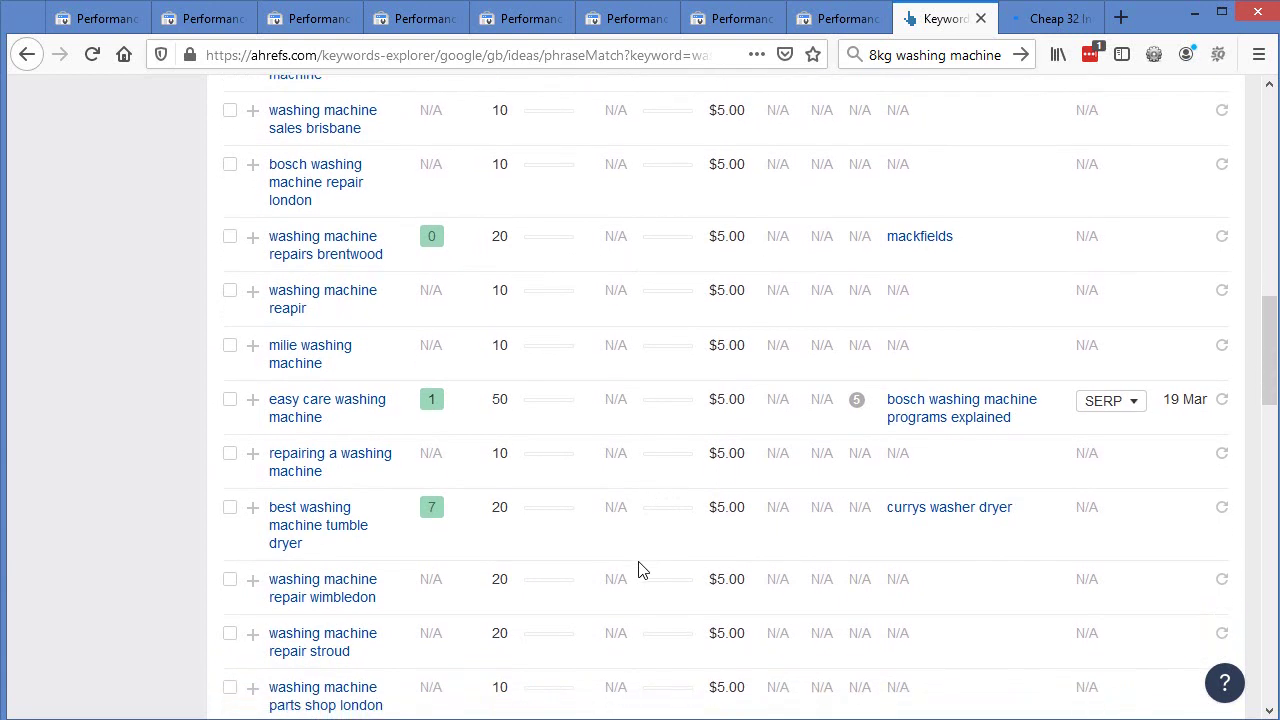
scroll(744, 494, "down", 3)
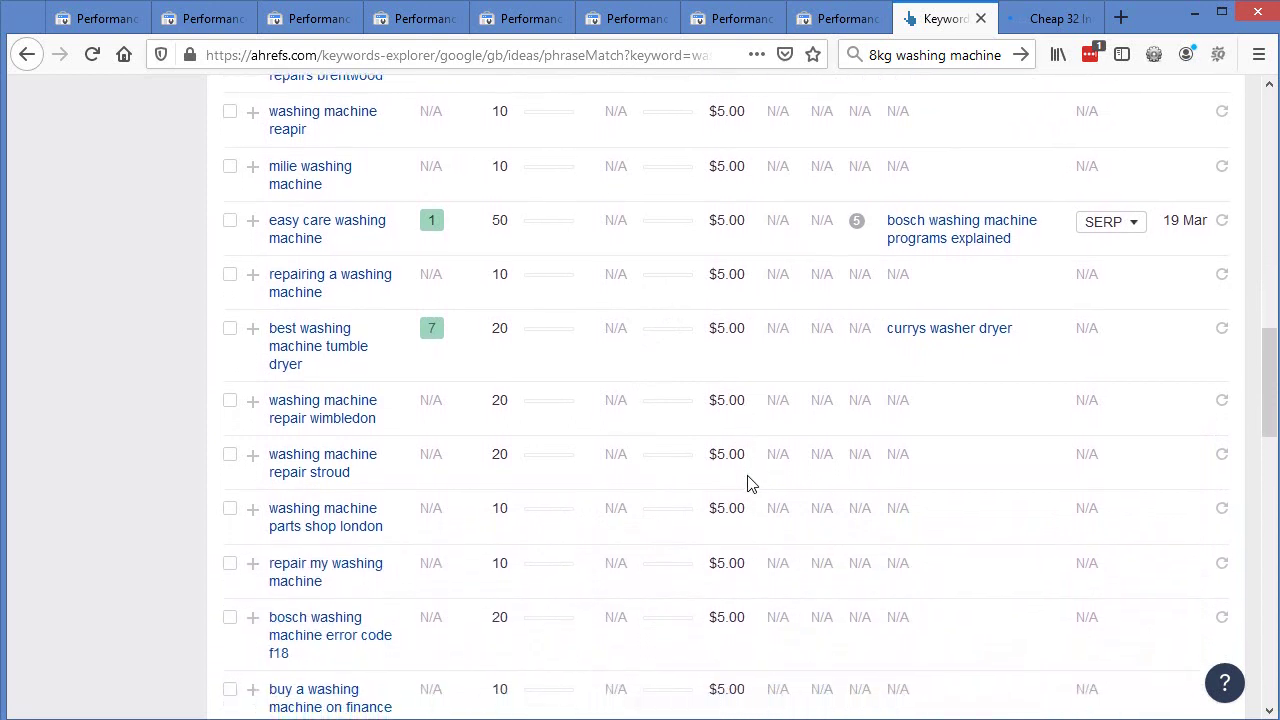
scroll(749, 482, "down", 2)
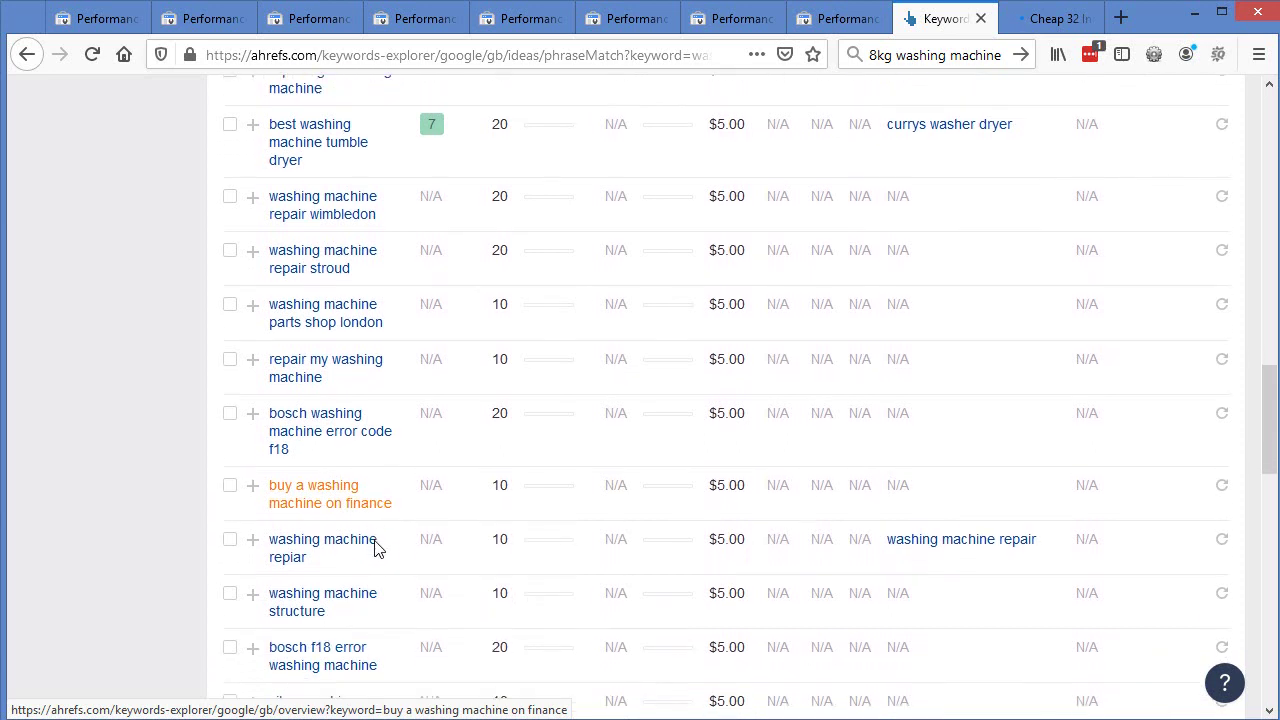
scroll(378, 548, "down", 1)
scroll(400, 557, "down", 3)
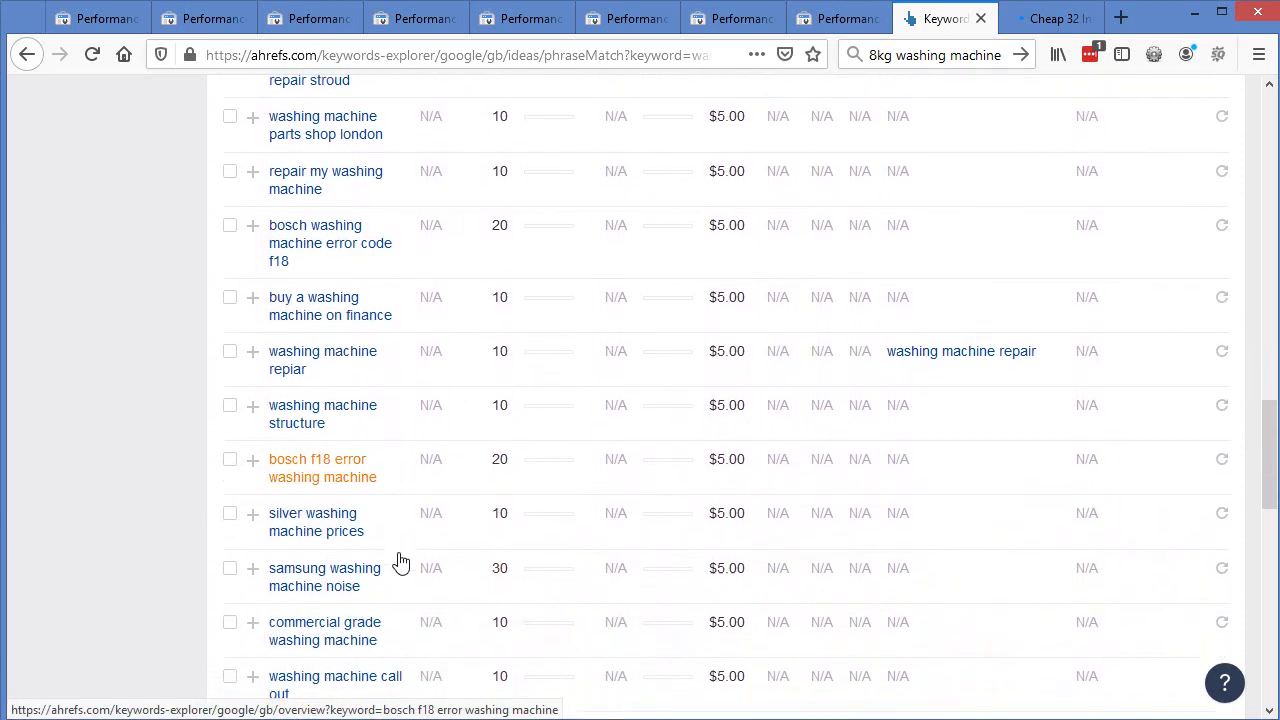
scroll(400, 576, "down", 9)
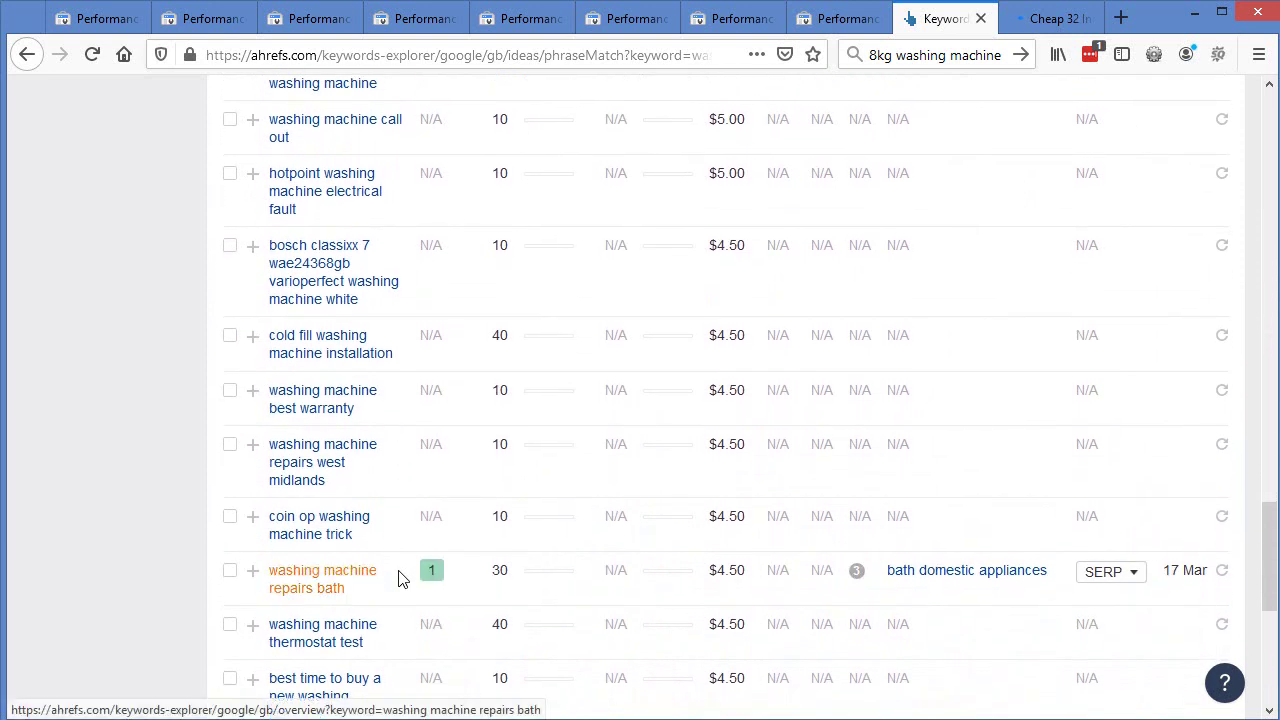
scroll(400, 578, "down", 2)
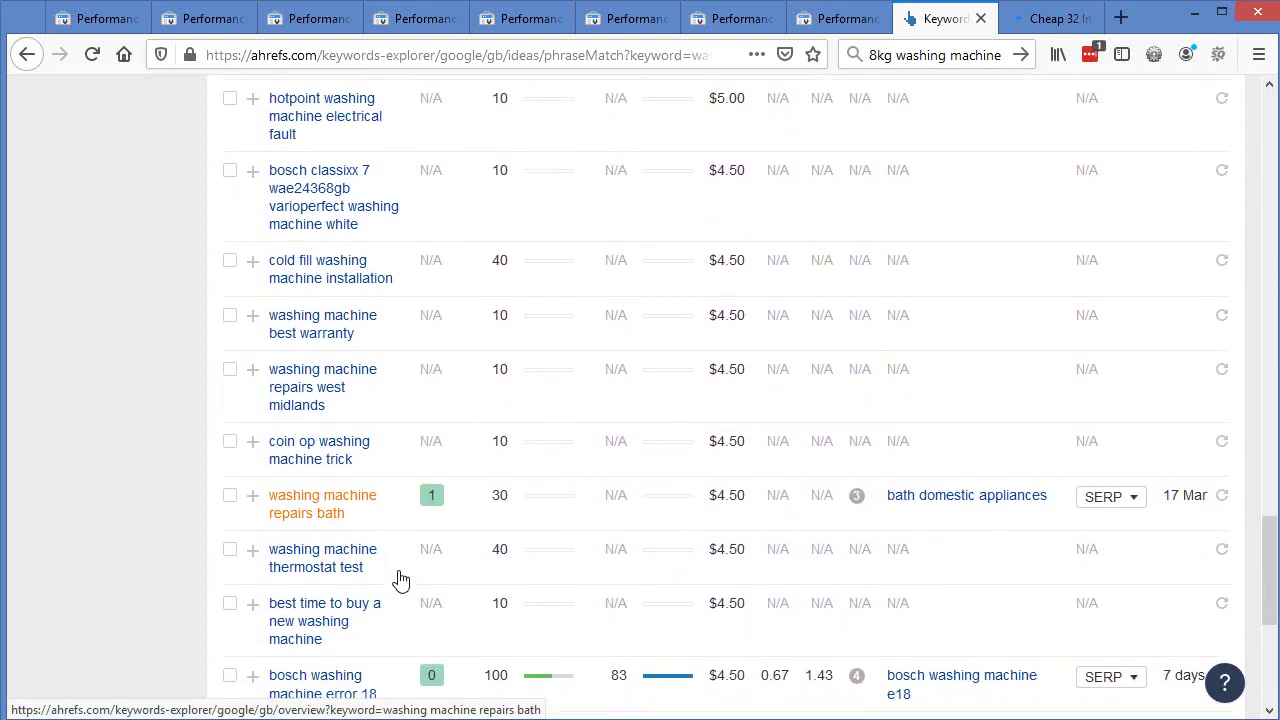
scroll(491, 371, "down", 9)
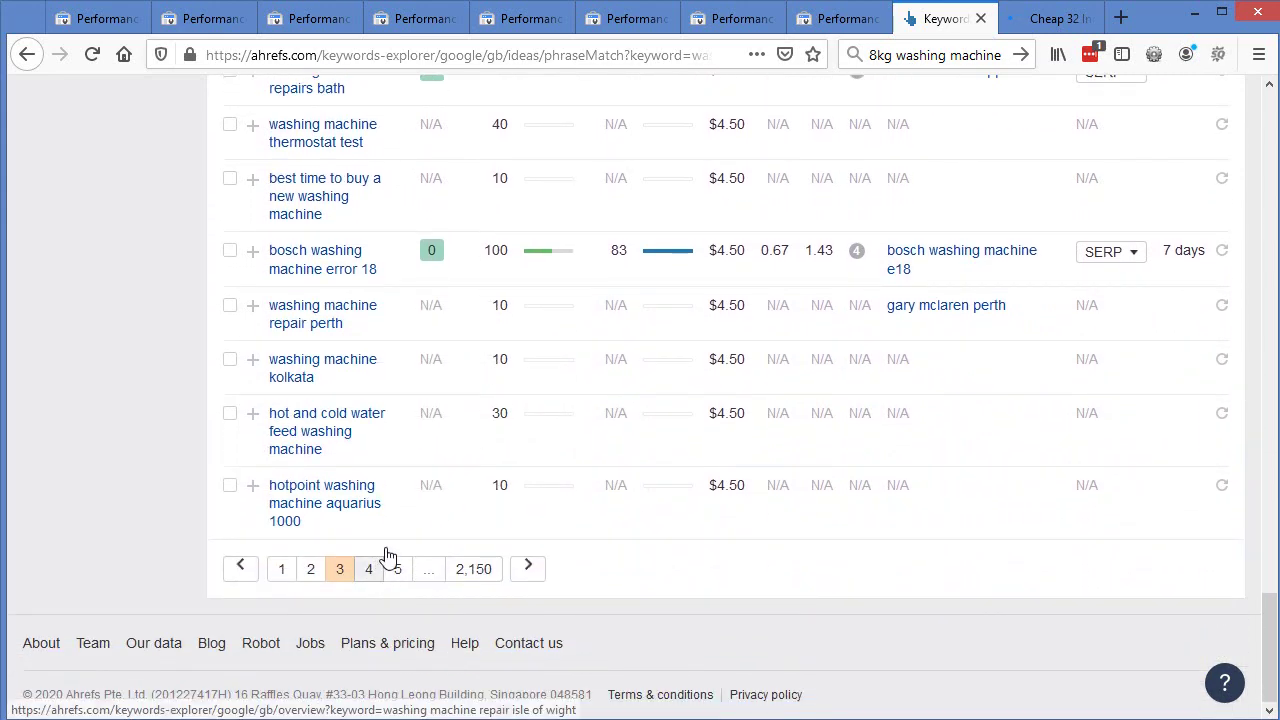
- Open page 4 of the 'washing machine' Phrase match ideas and scroll through all its rows
left_click(378, 560)
scroll(390, 548, "up", 15)
scroll(397, 540, "up", 10)
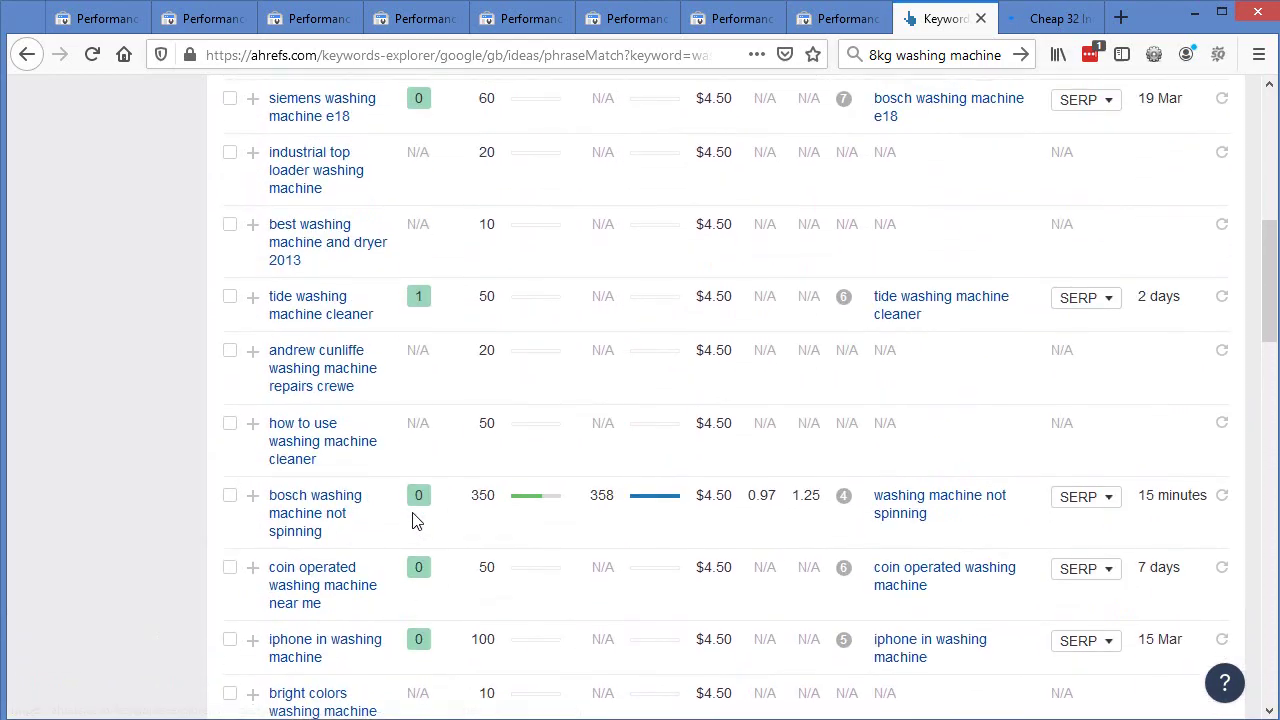
scroll(422, 407, "down", 6)
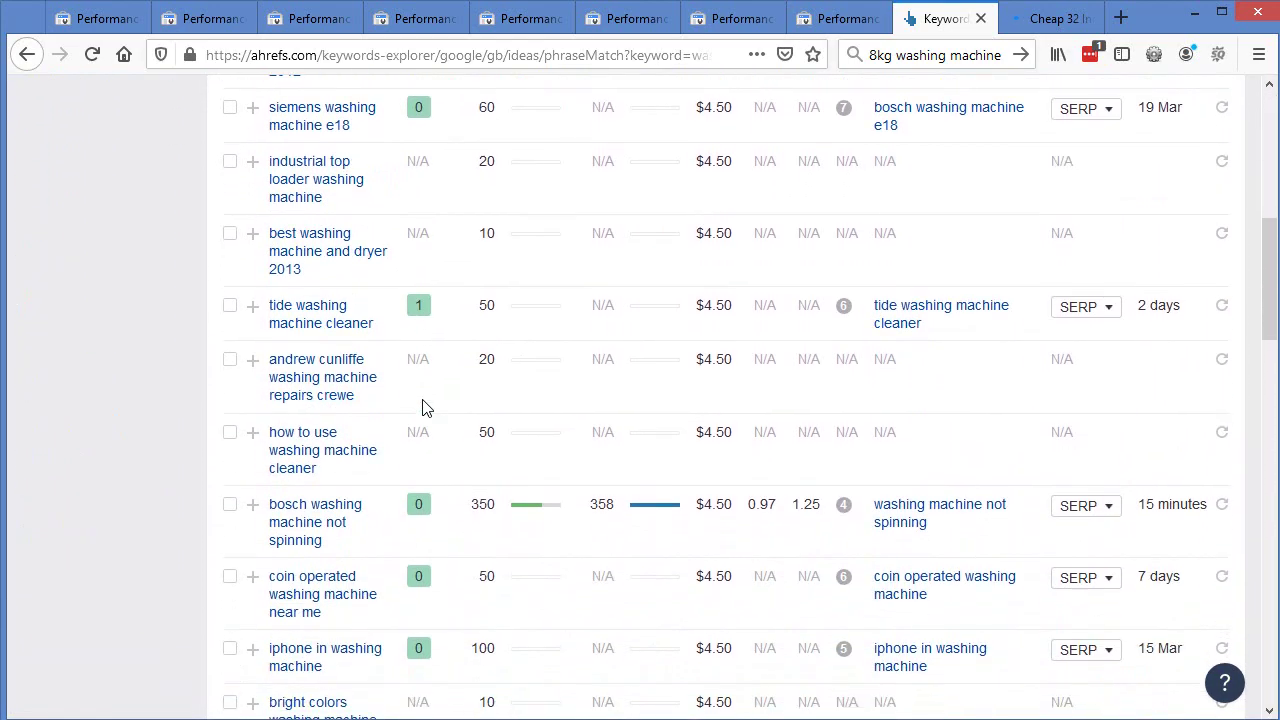
scroll(422, 407, "down", 3)
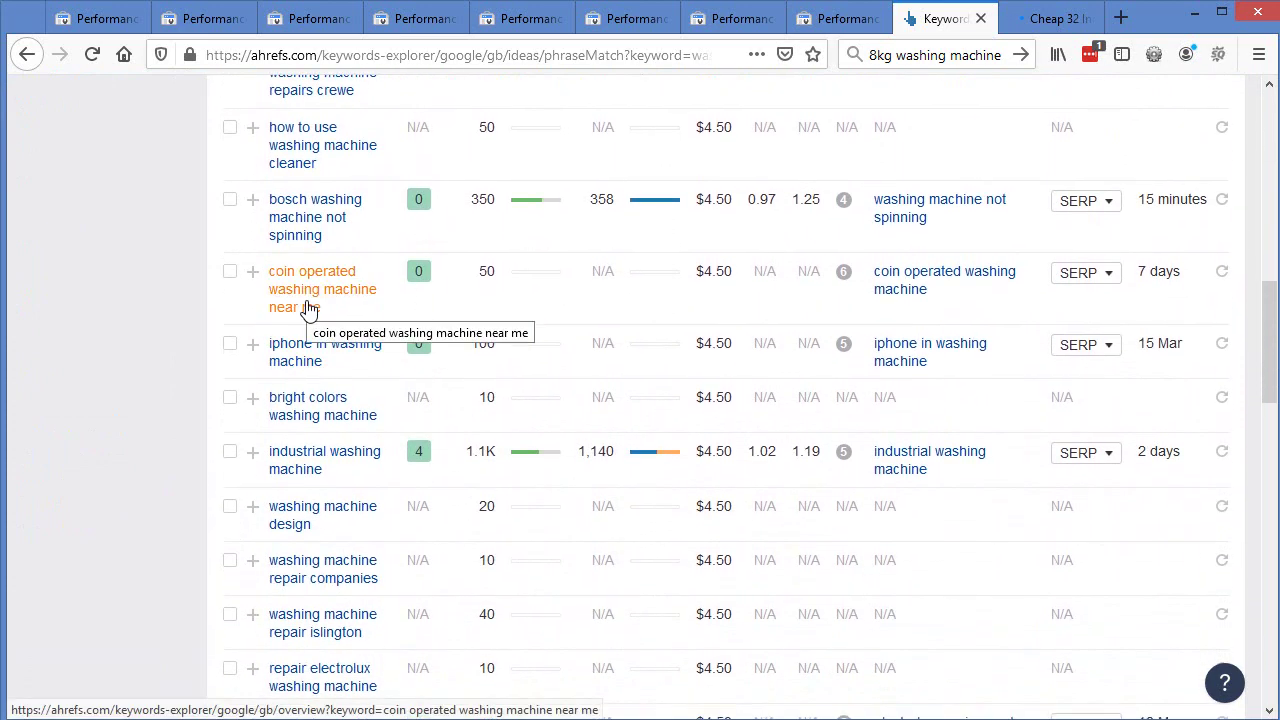
scroll(310, 308, "down", 2)
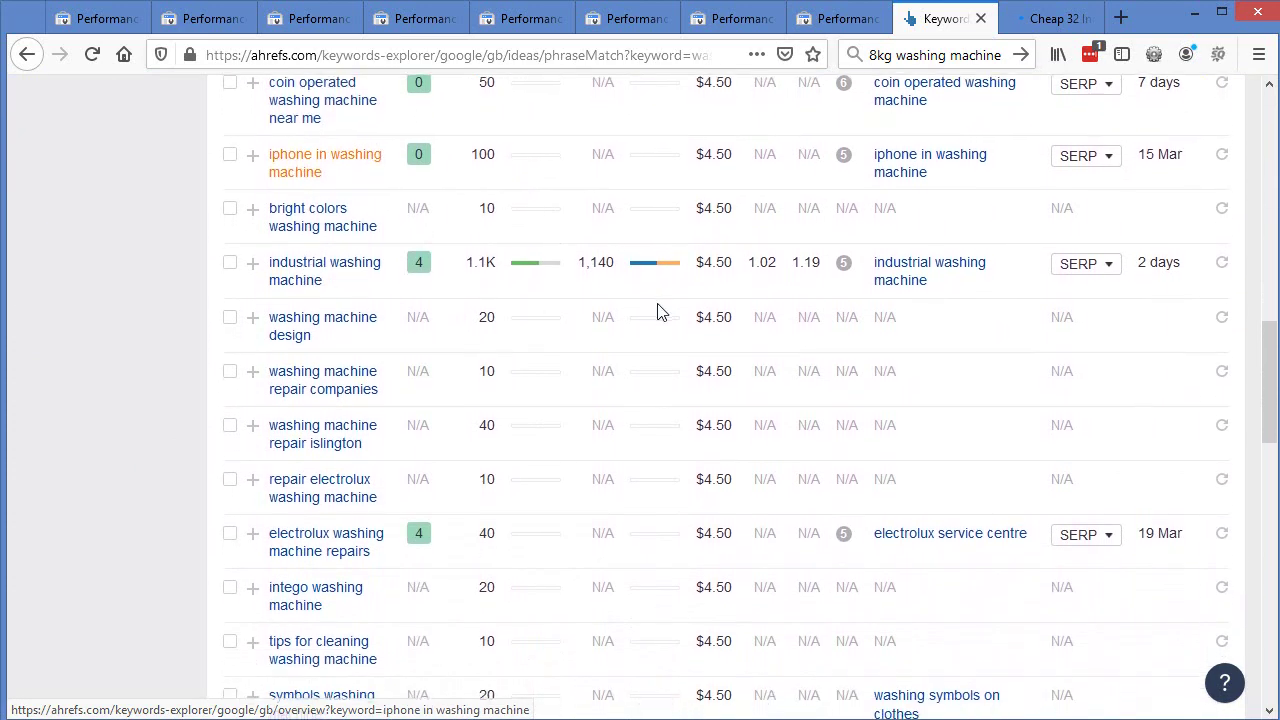
scroll(645, 228, "down", 1)
scroll(636, 206, "down", 1)
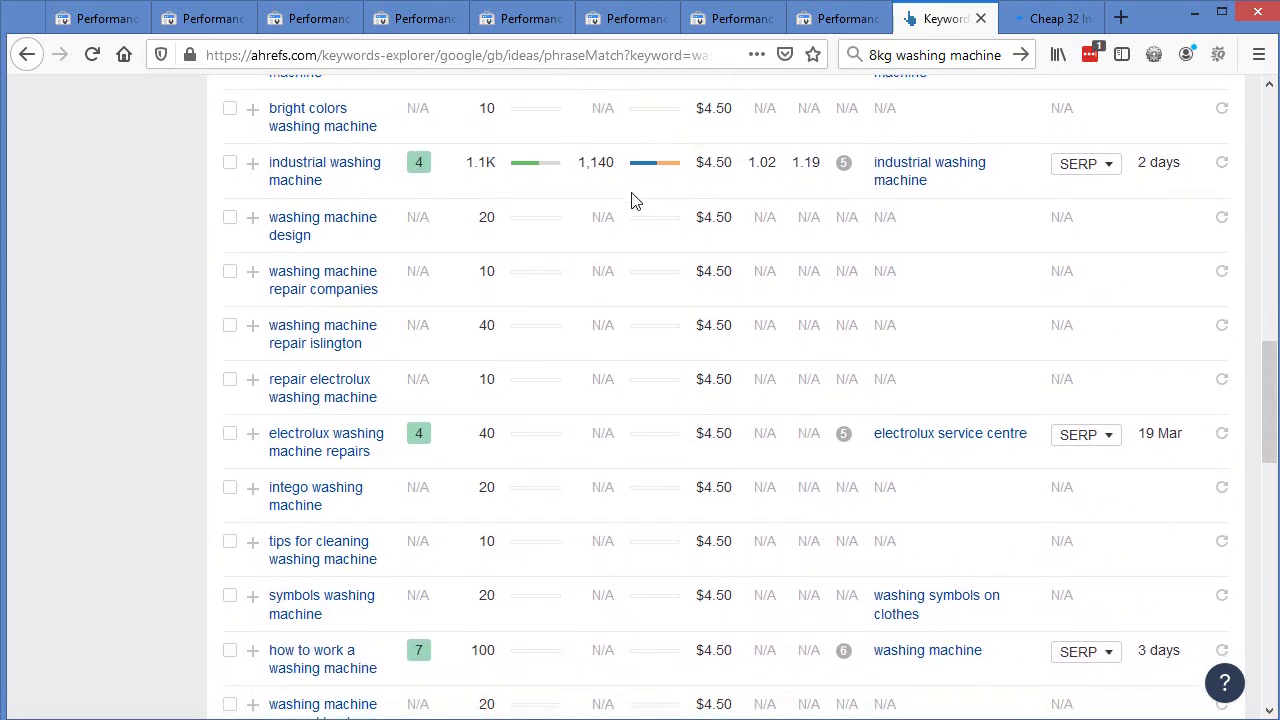
scroll(631, 201, "down", 5)
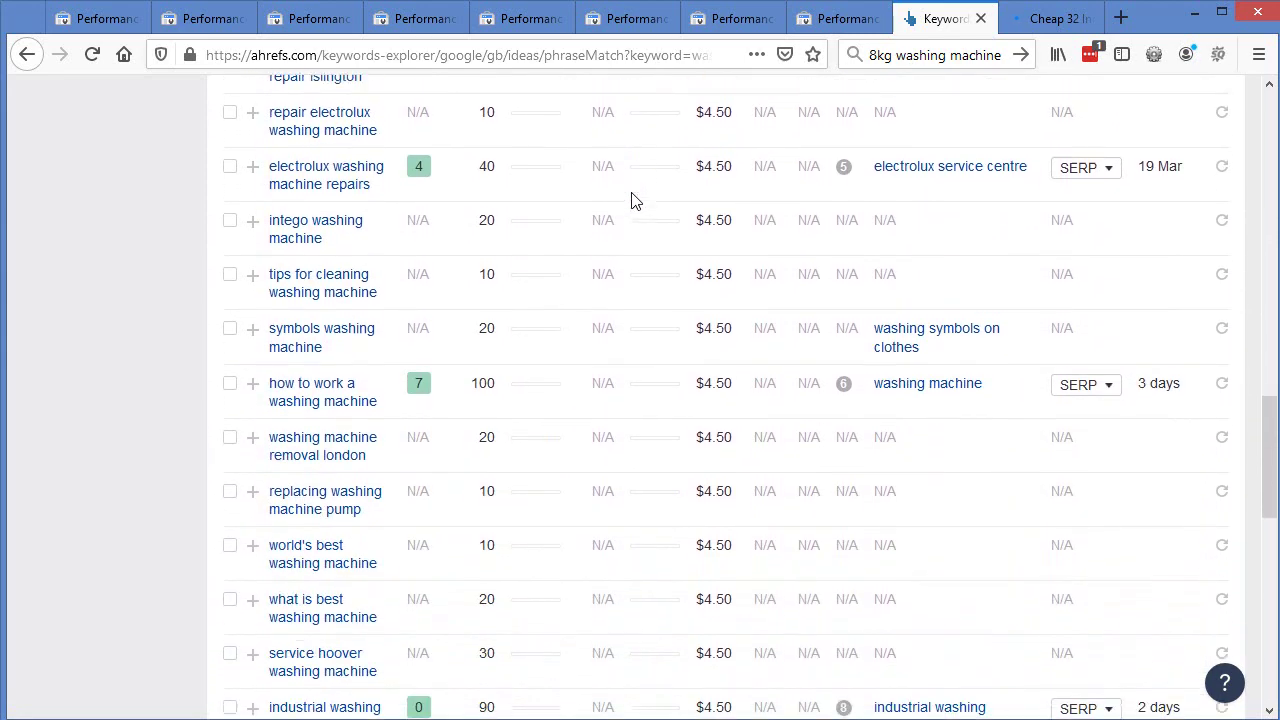
scroll(631, 201, "down", 1)
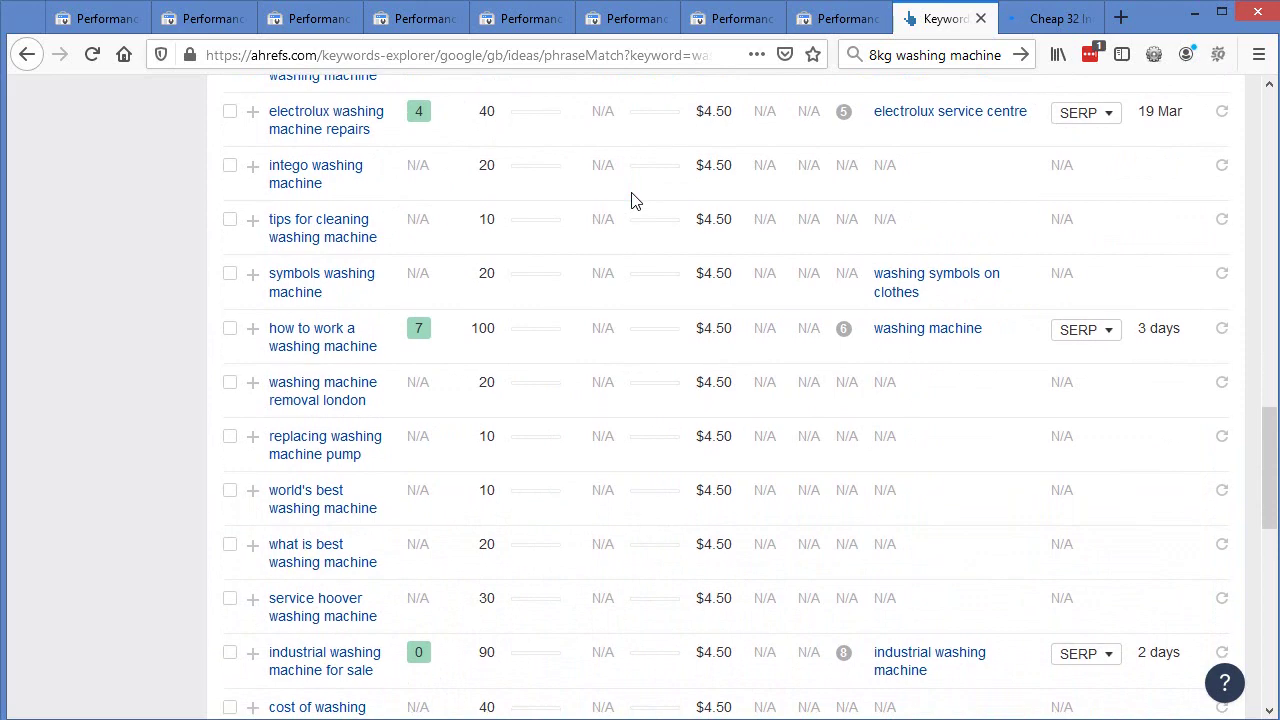
scroll(565, 395, "down", 2)
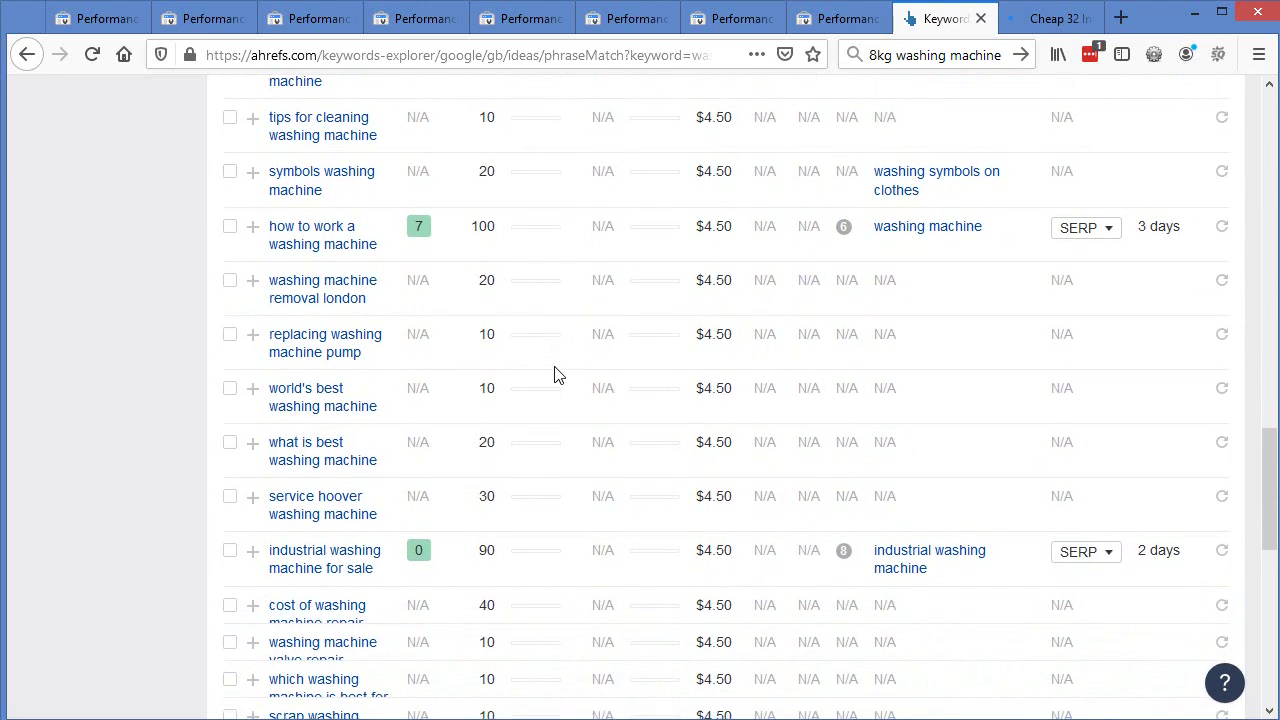
scroll(528, 405, "down", 3)
scroll(528, 409, "down", 3)
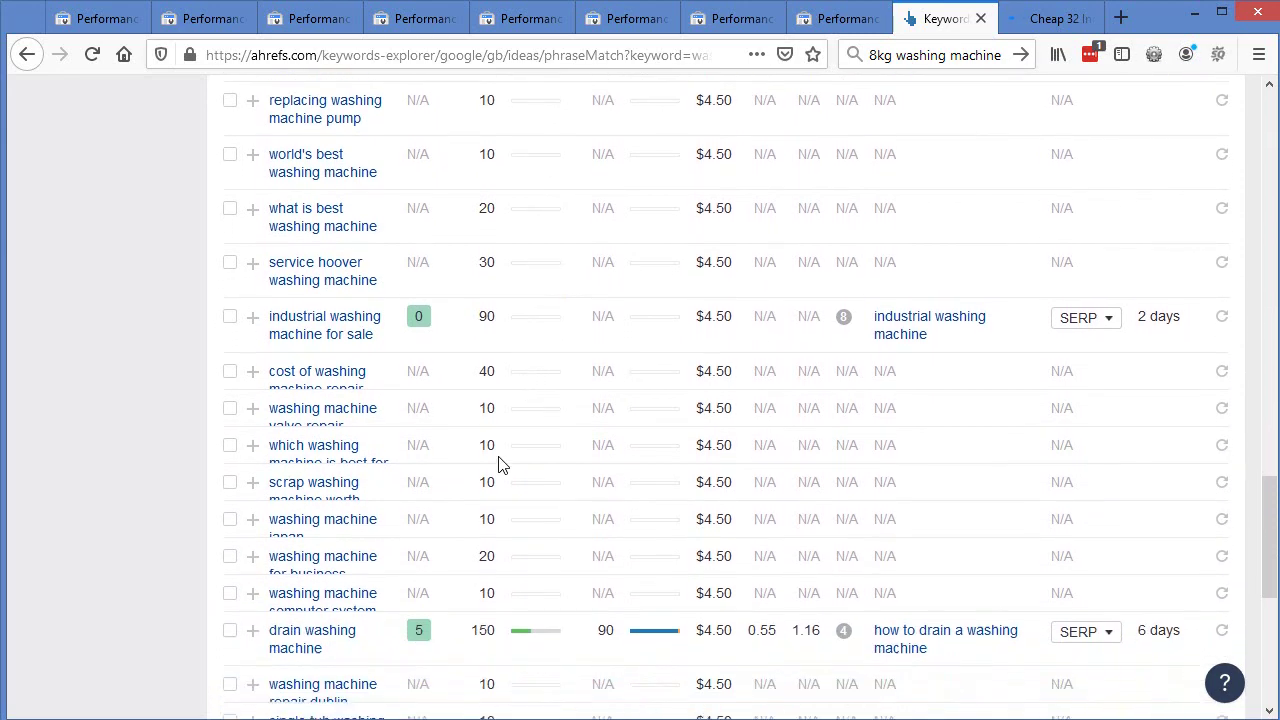
scroll(311, 502, "down", 1)
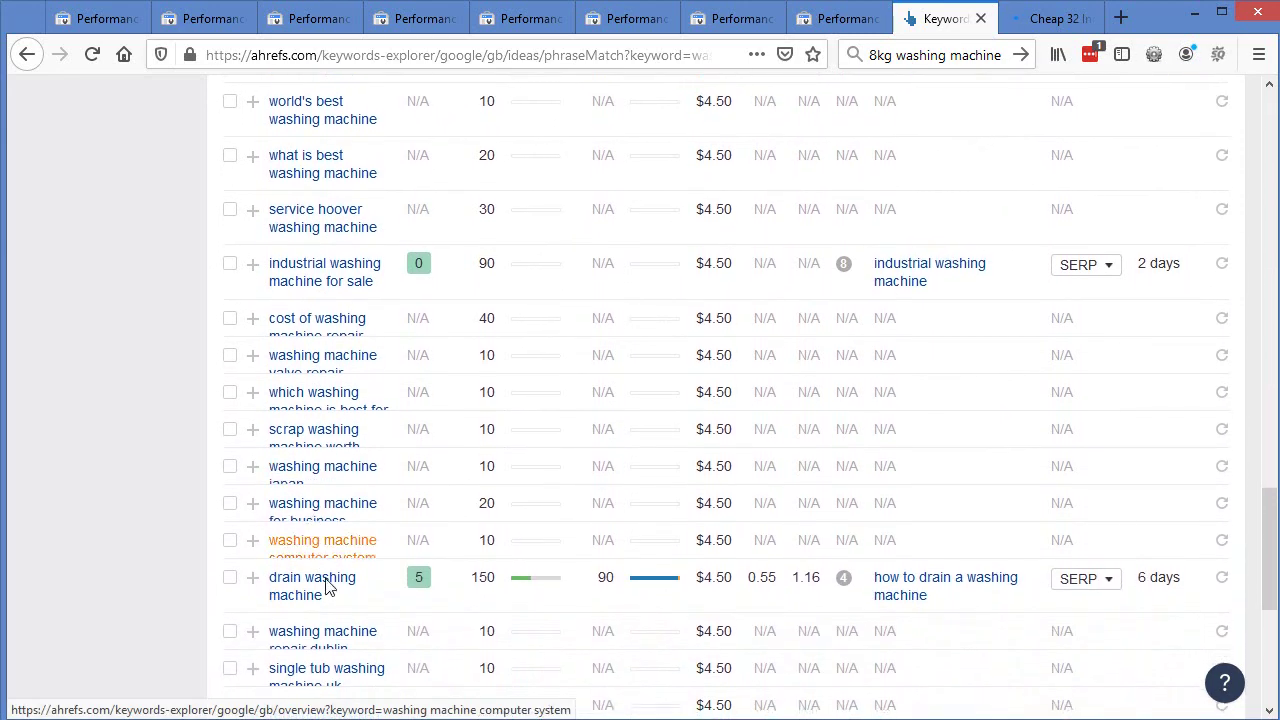
scroll(370, 592, "down", 9)
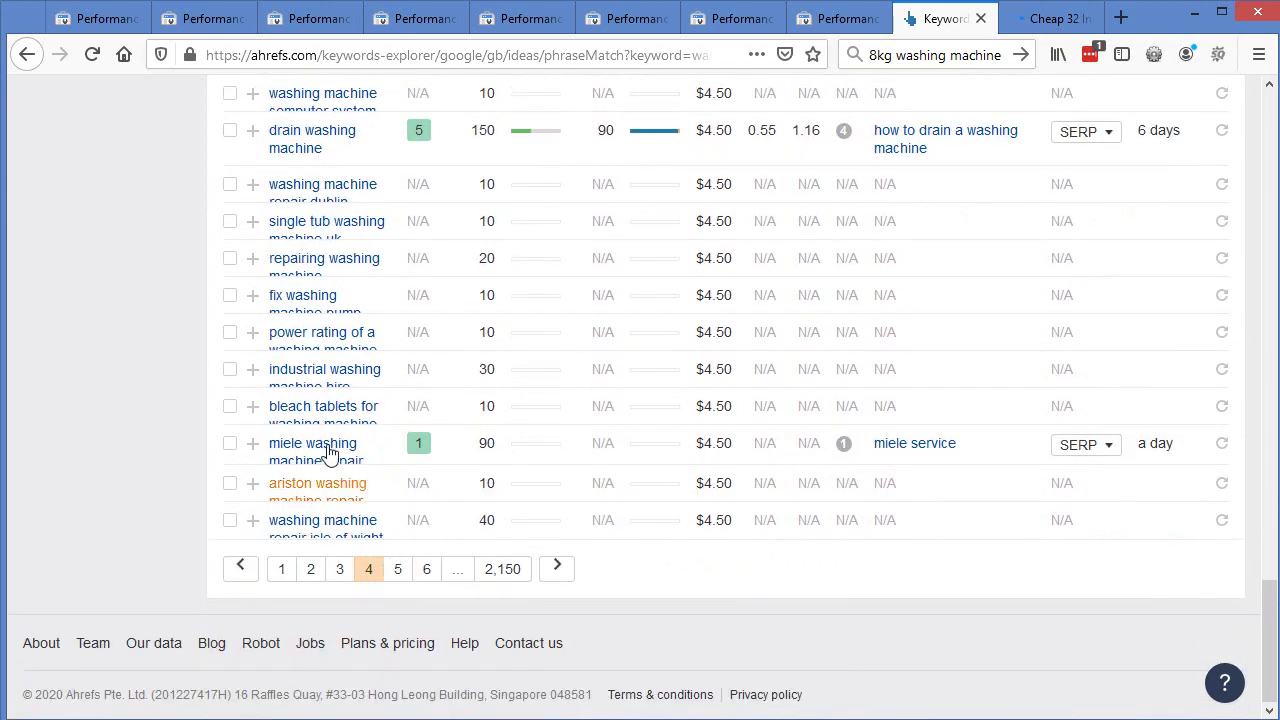
- Open page 5 and scroll down to its last keyword, 'washing machine repair parts'
left_click(403, 580)
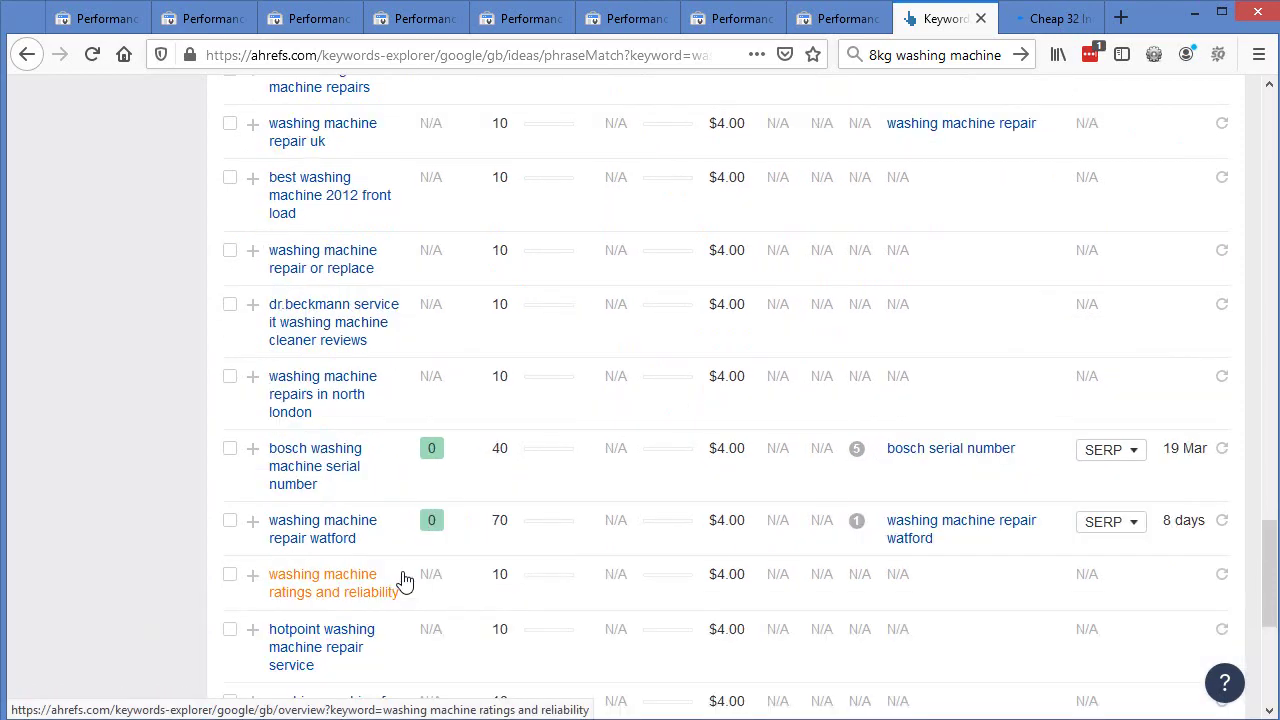
scroll(740, 400, "up", 5)
scroll(934, 334, "up", 12)
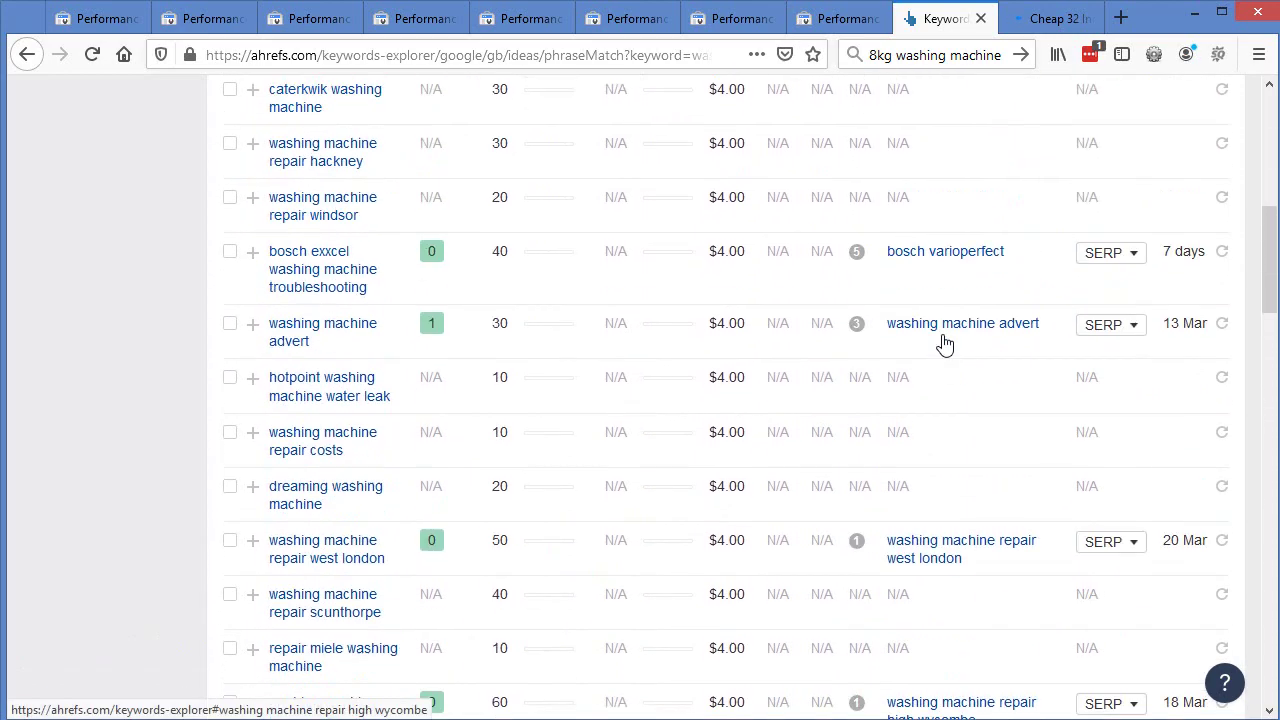
scroll(945, 343, "up", 5)
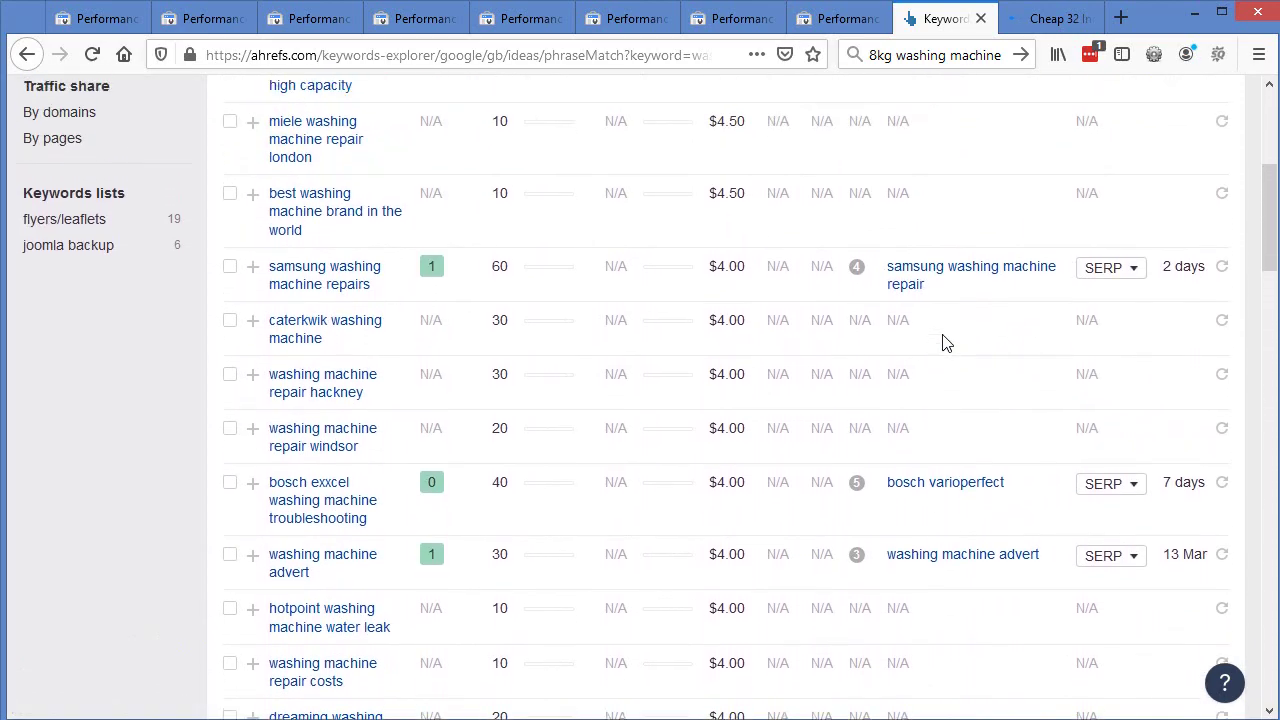
scroll(945, 343, "down", 6)
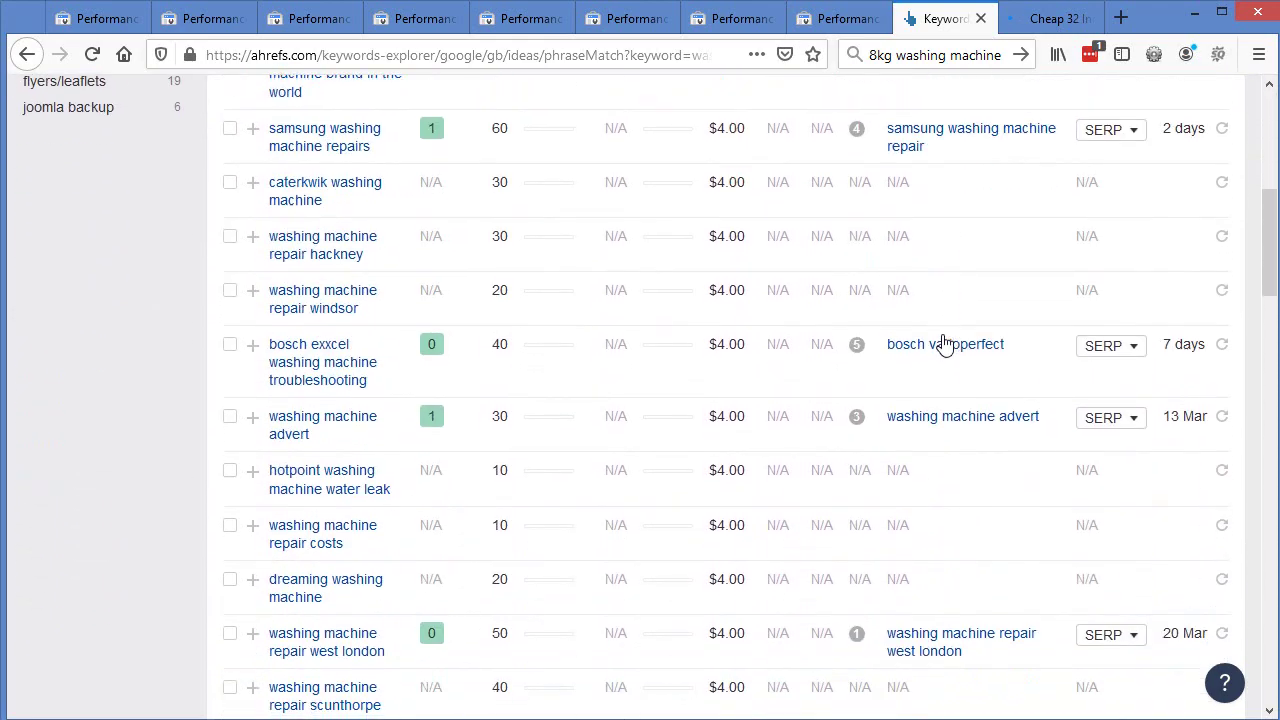
scroll(945, 343, "down", 6)
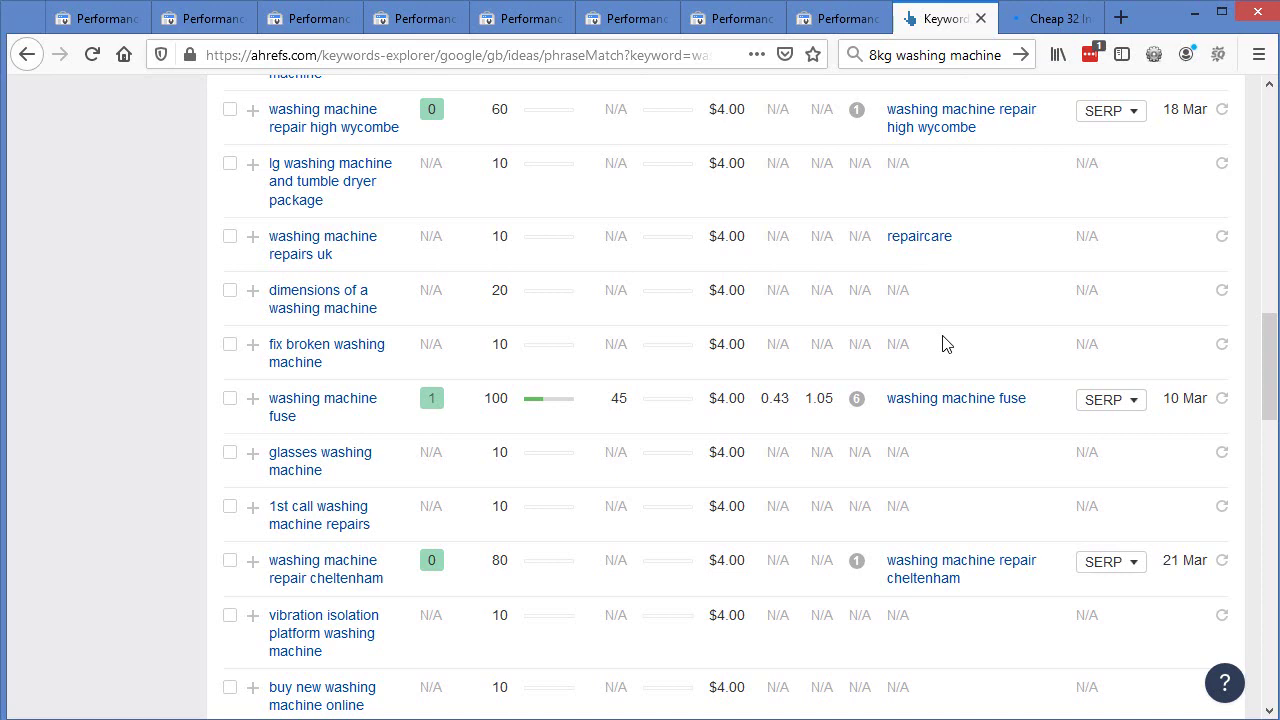
scroll(945, 343, "down", 10)
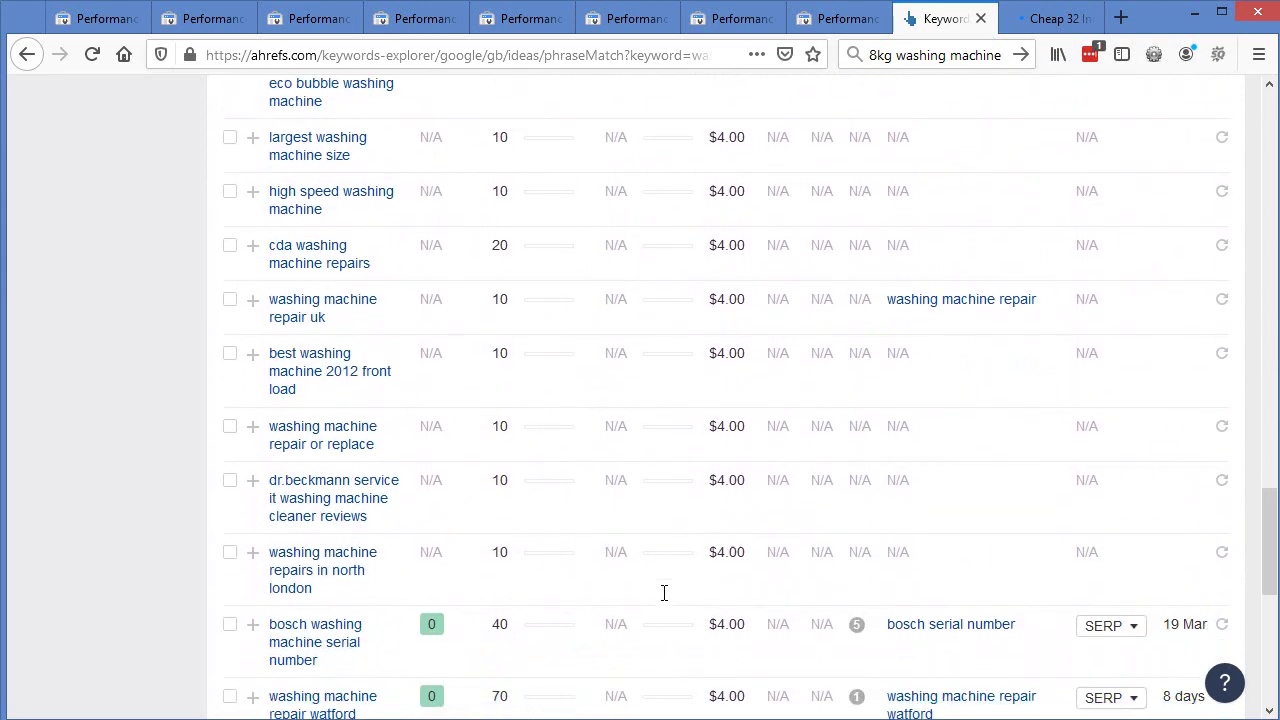
scroll(670, 570, "down", 8)
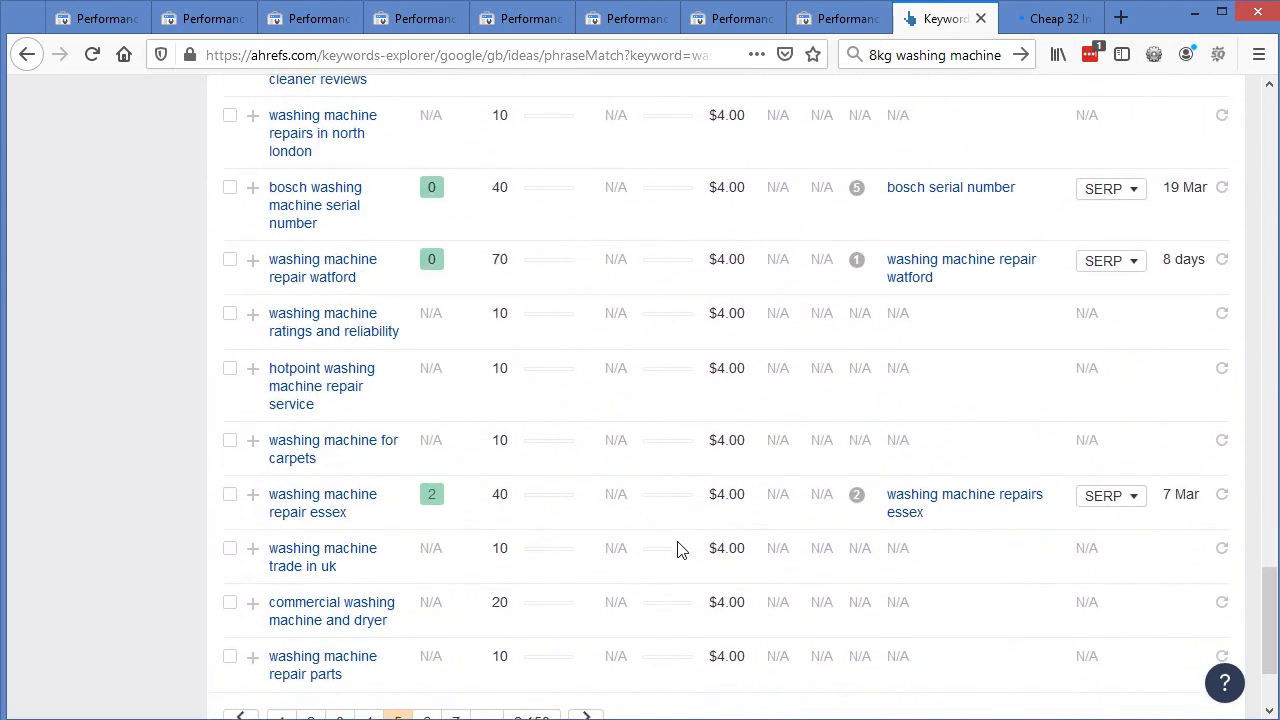
scroll(678, 549, "down", 1)
scroll(678, 549, "down", 2)
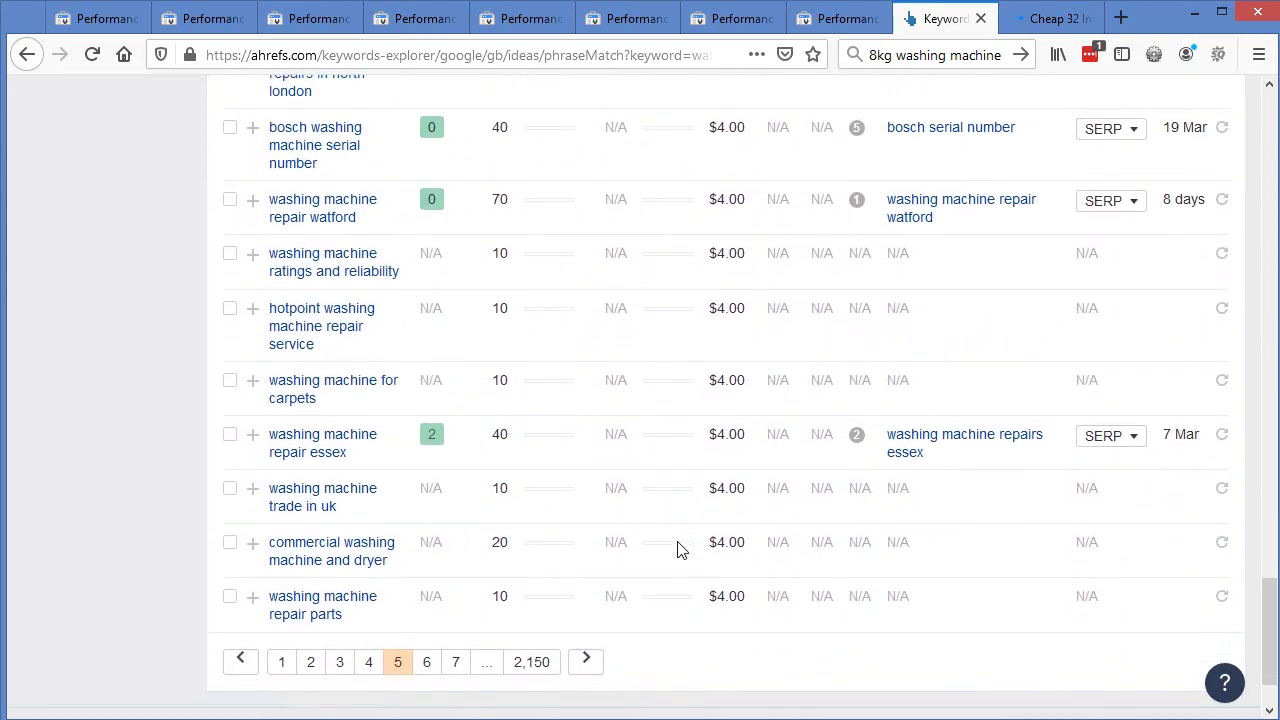
scroll(678, 549, "down", 1)
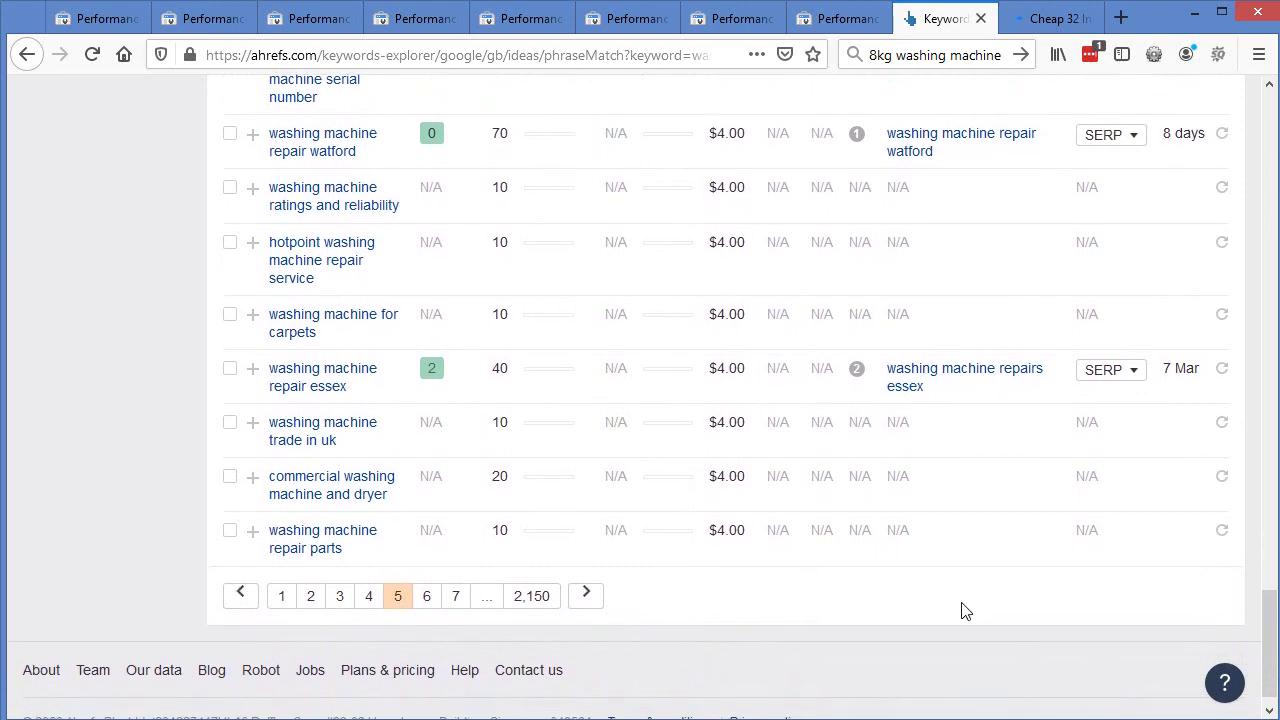
- Add '8kg' before 'washing machine' in the search box to get 678 Phrase match ideas
left_click_drag(1272, 605, 1236, 95)
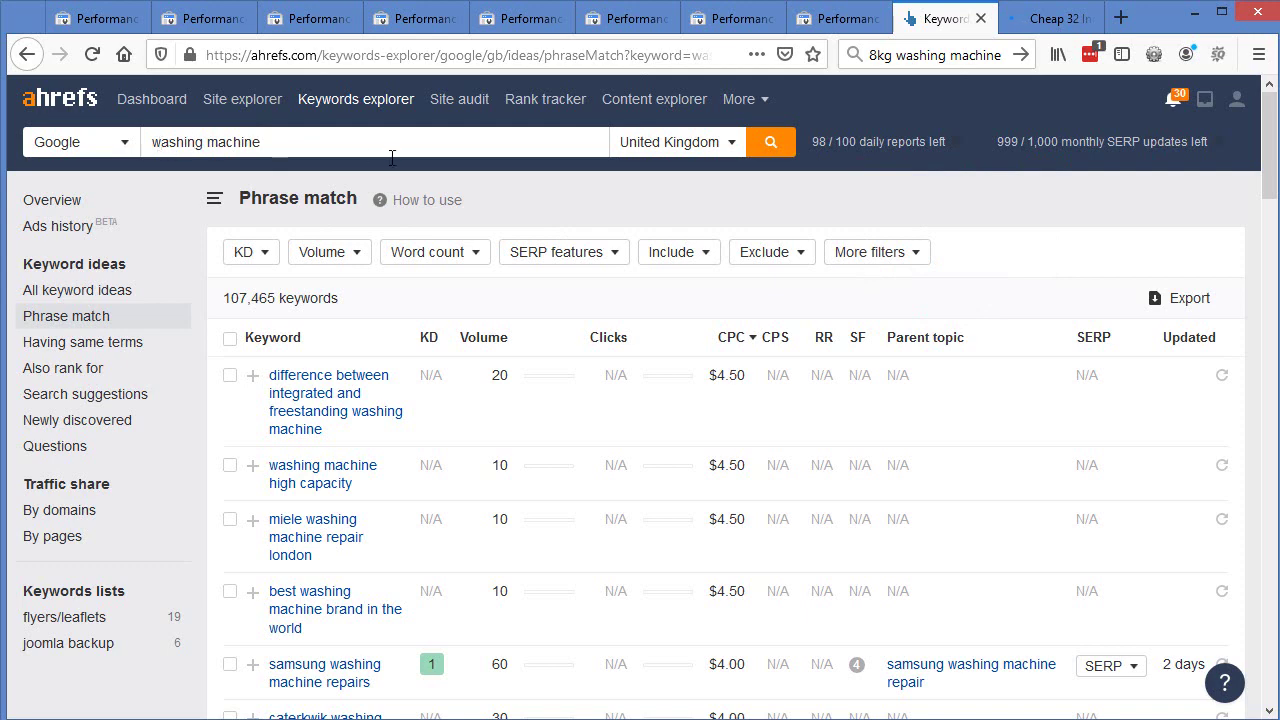
type("8kg")
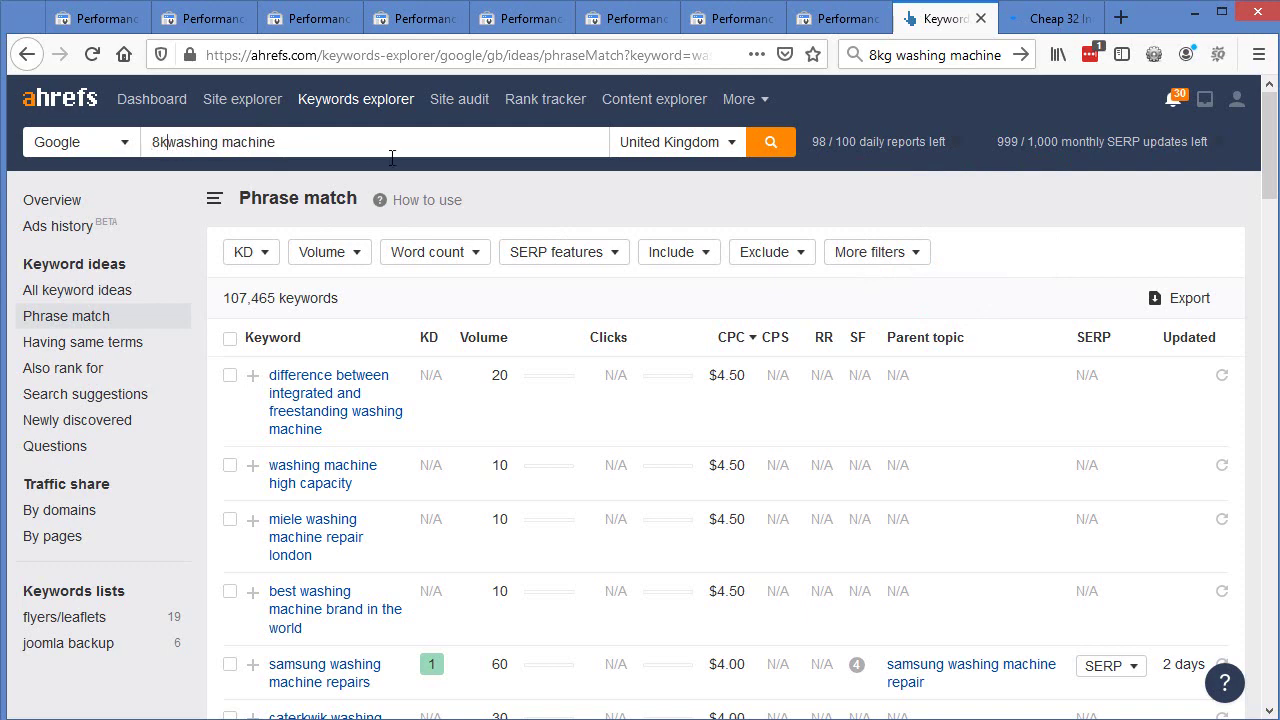
key("Return")
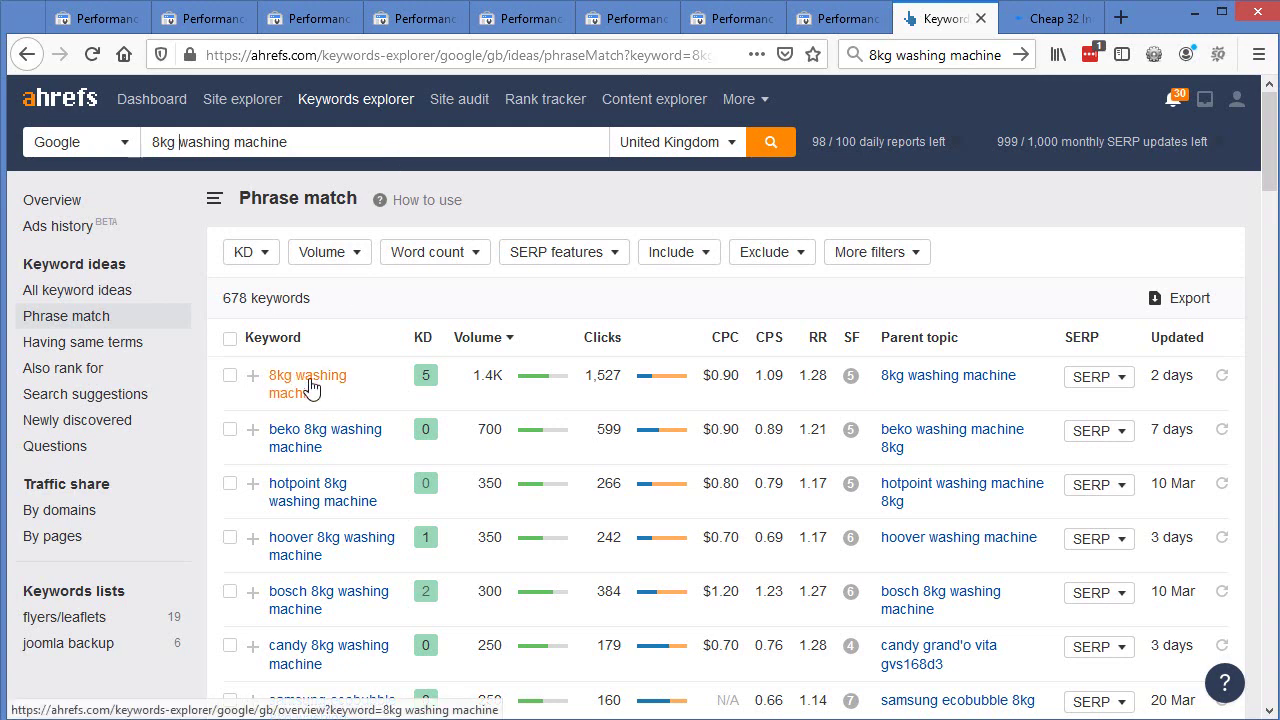
- Tick the 'beko 8kg washing machine' keyword and highlight its 599 clicks figure
double_click(426, 376)
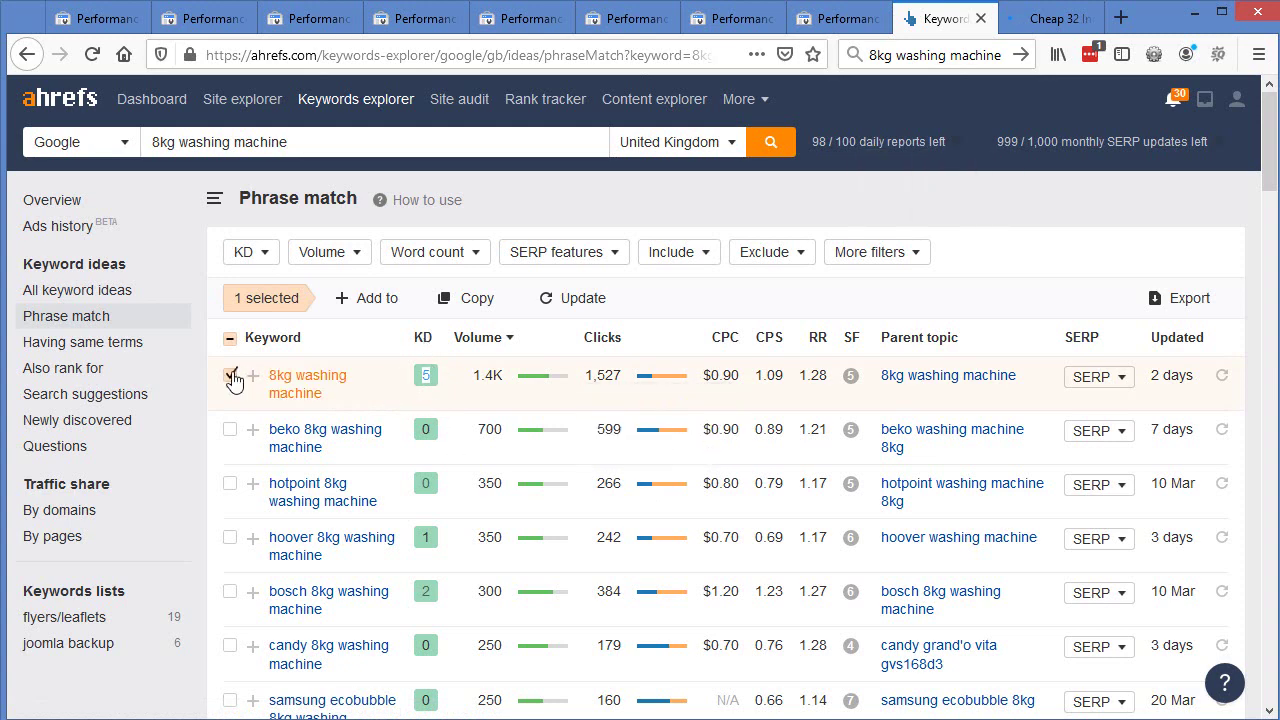
left_click(430, 385)
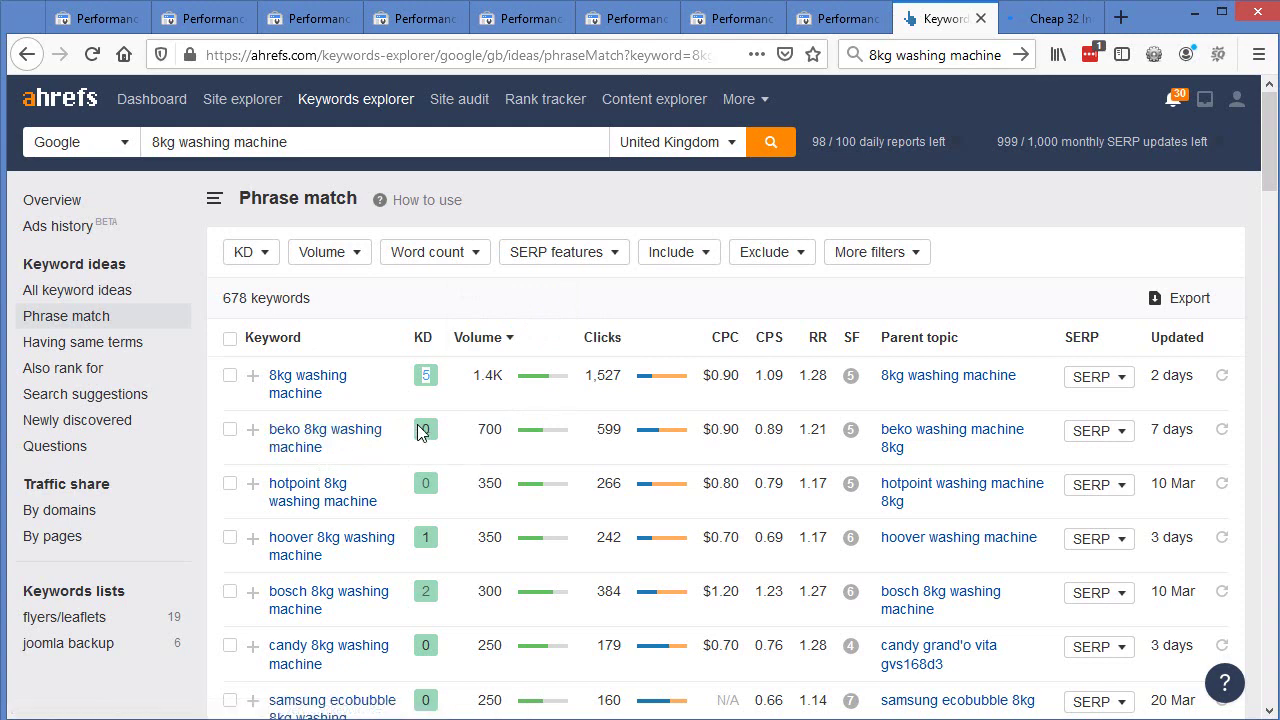
left_click(494, 428)
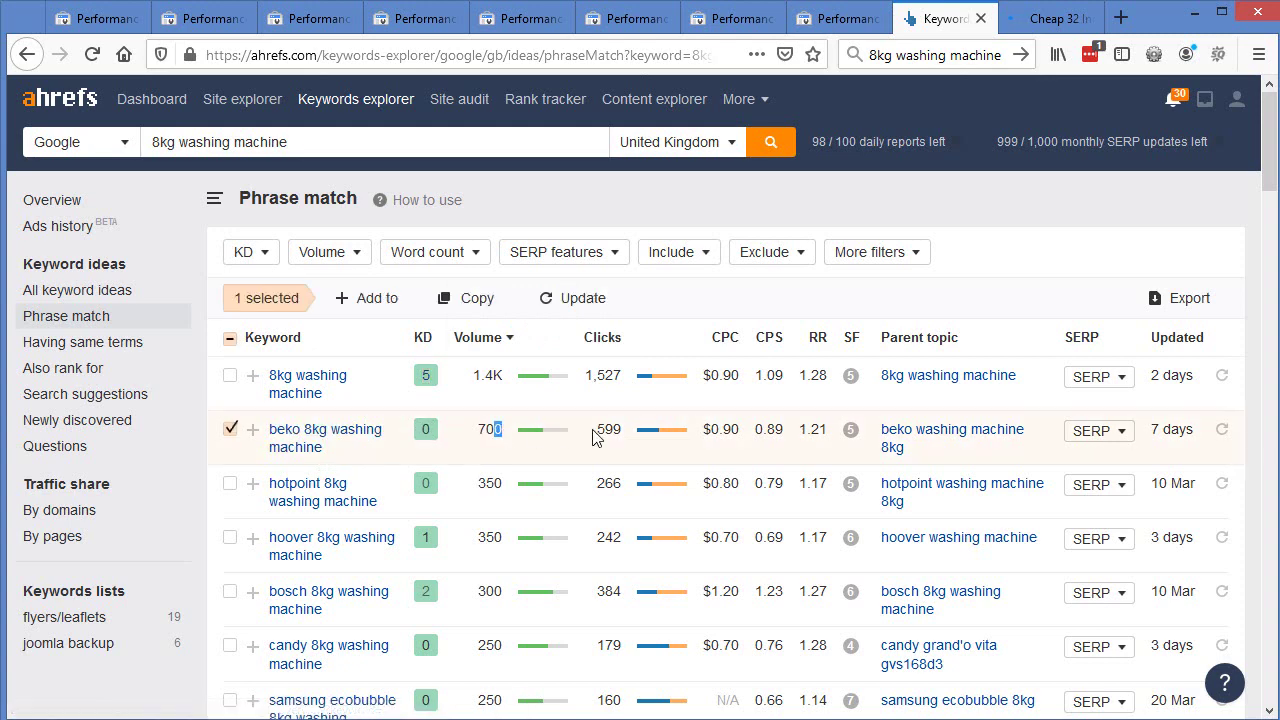
left_click_drag(598, 430, 619, 436)
scroll(423, 409, "down", 3)
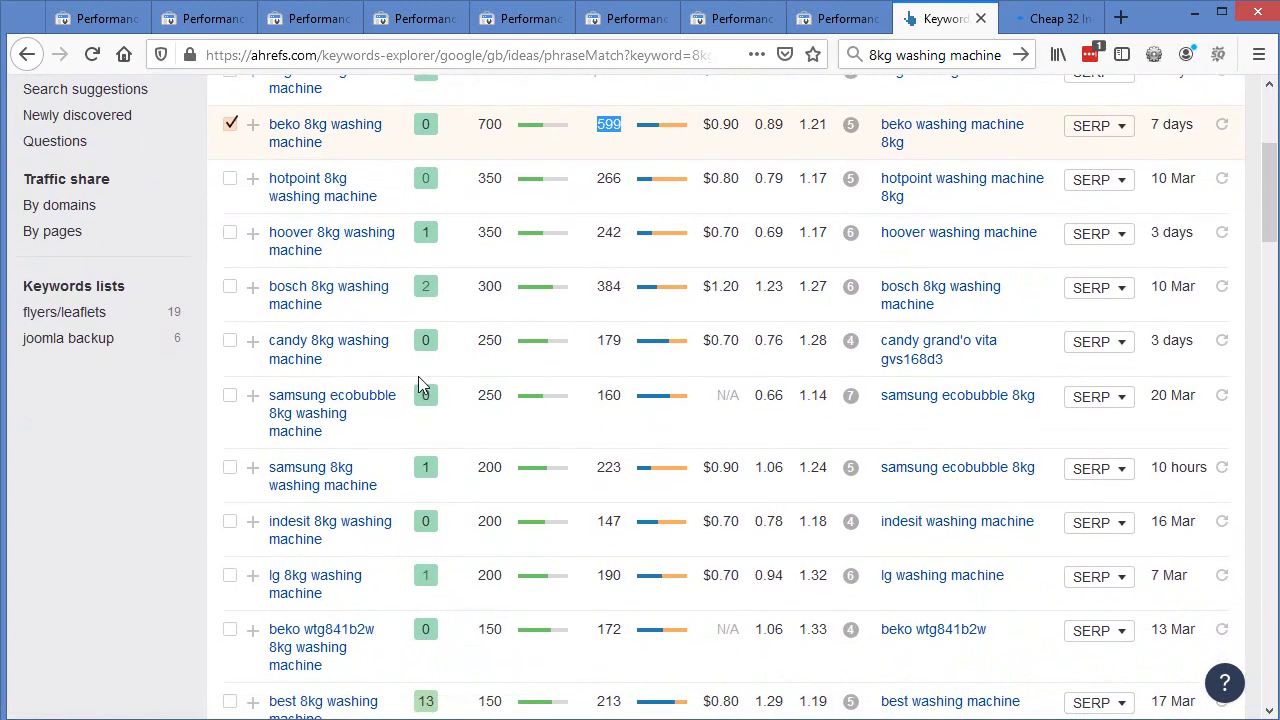
scroll(417, 376, "up", 3)
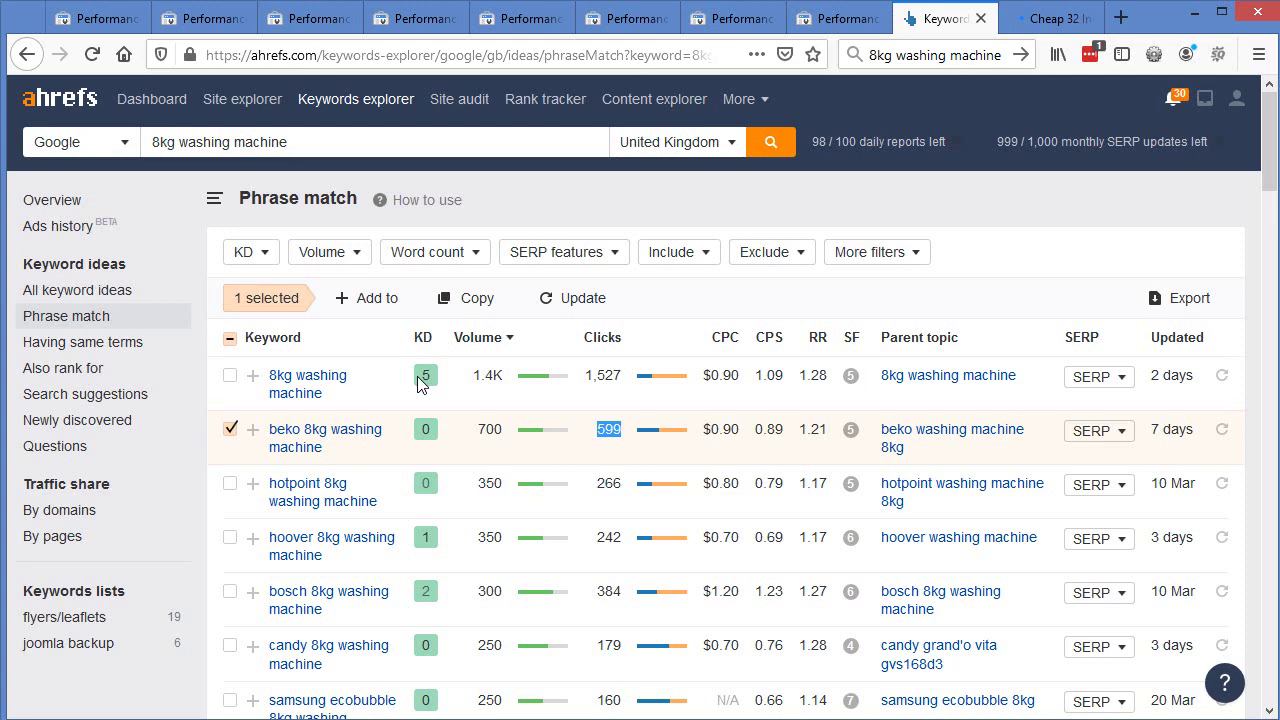
- Show Ubersuggest's UK 'washing machine' overview (246,000 searches, SEO difficulty 78, £0.51 CPC) and scroll to Keyword Ideas
key("ctrl+Tab")
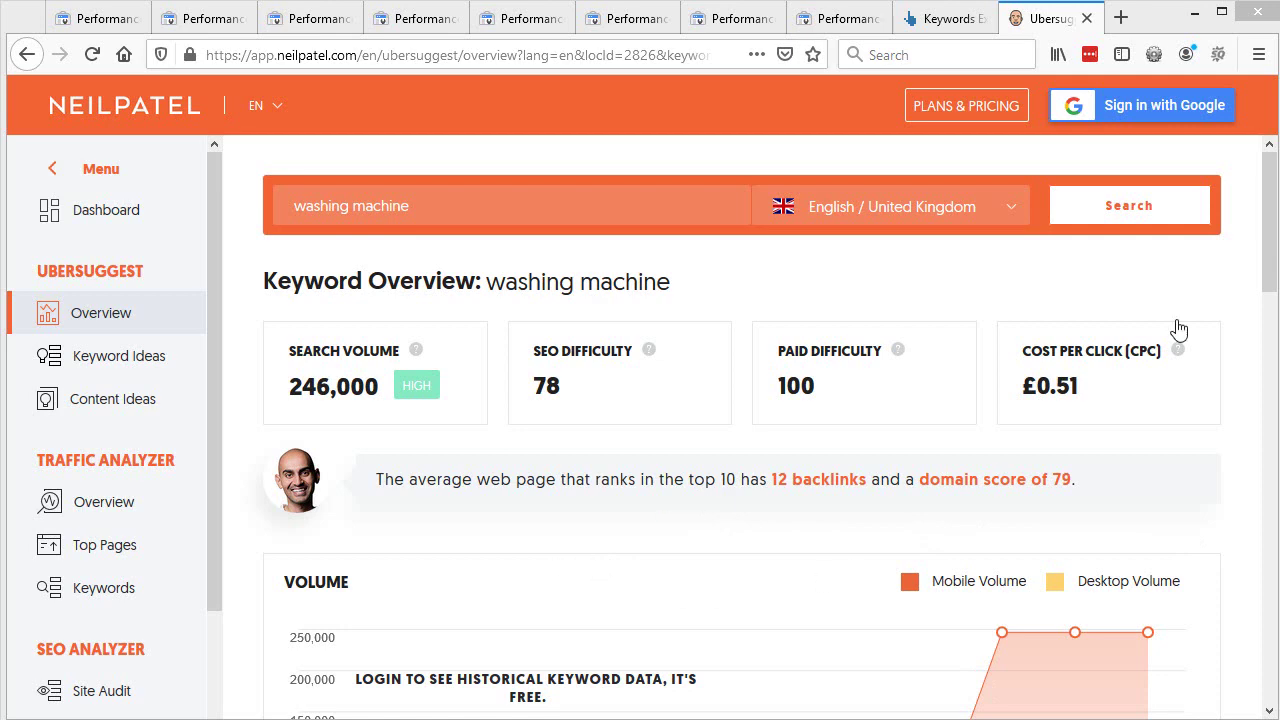
left_click_drag(1273, 236, 1272, 190)
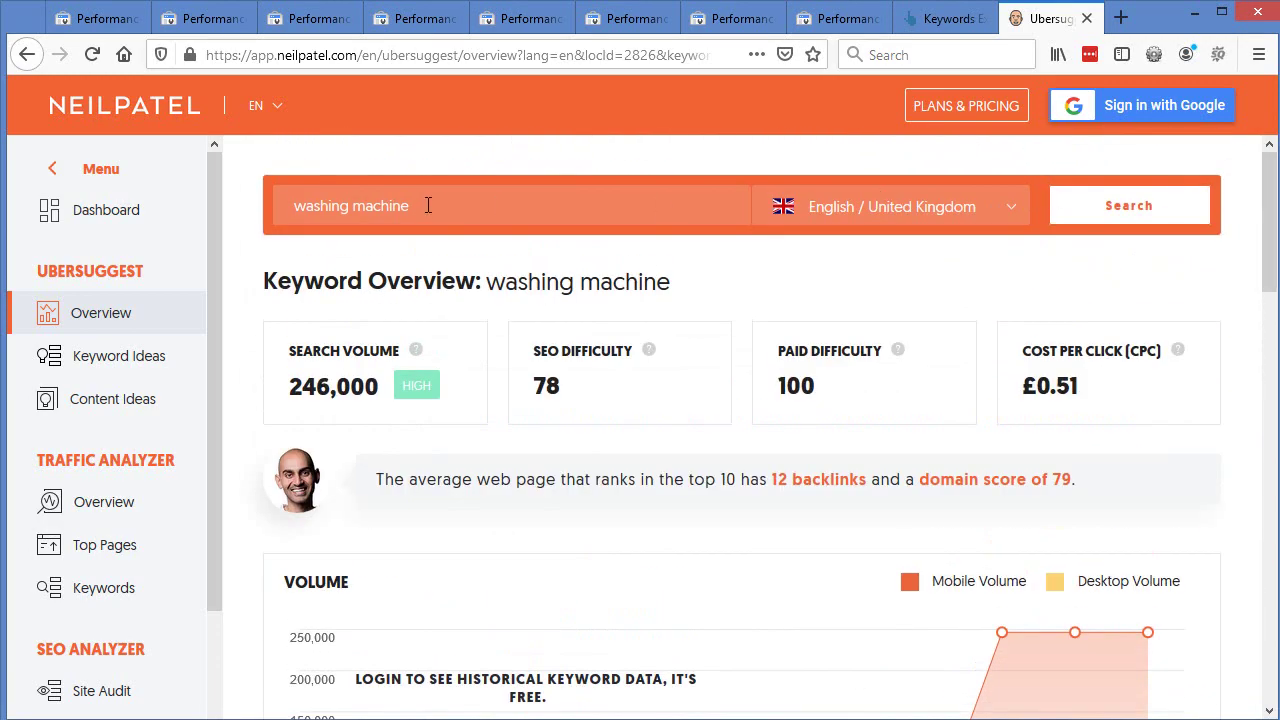
left_click_drag(428, 206, 228, 206)
scroll(516, 407, "down", 10)
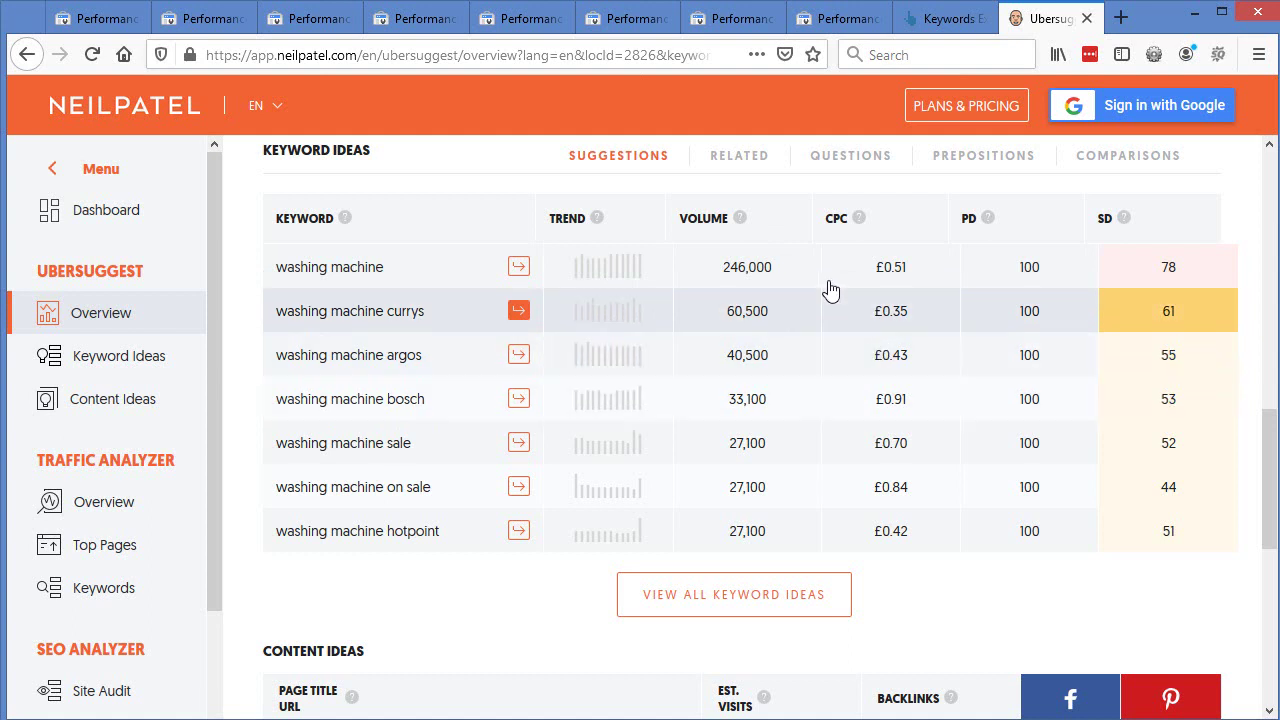
- Load all 576 'washing machine' keyword ideas and dismiss the browser's slow-page warning
left_click(634, 594)
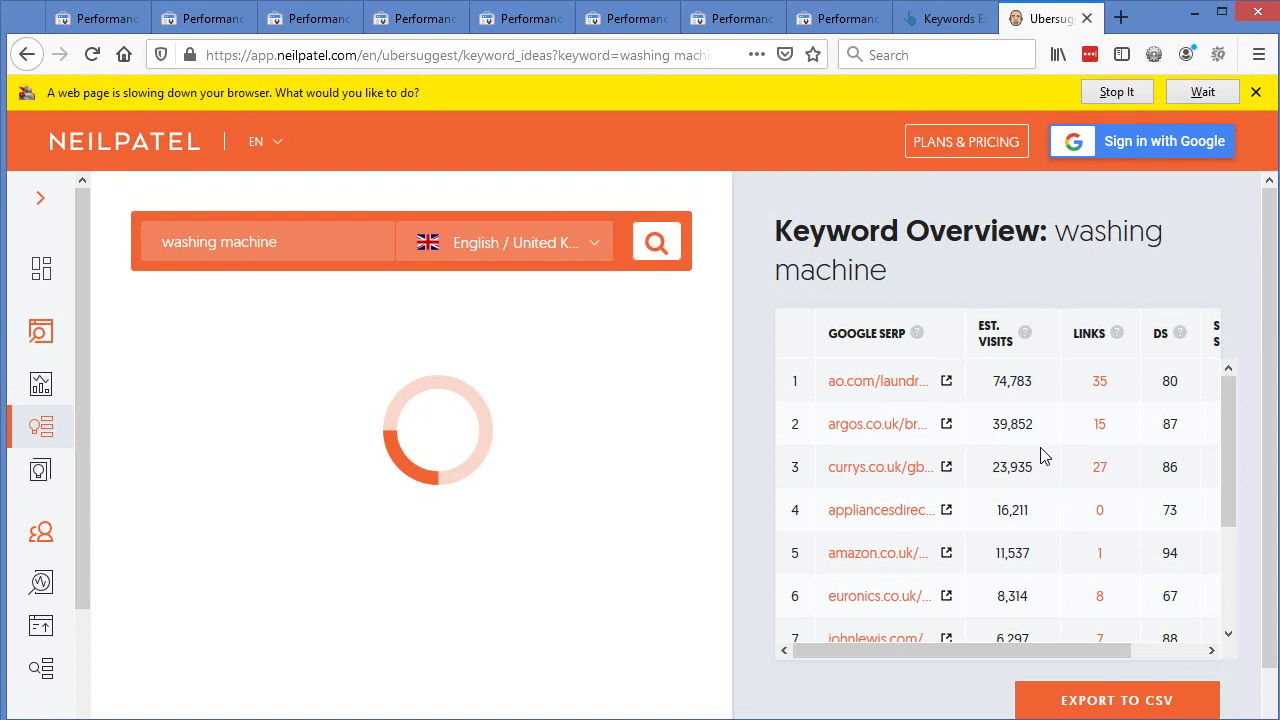
left_click(1256, 92)
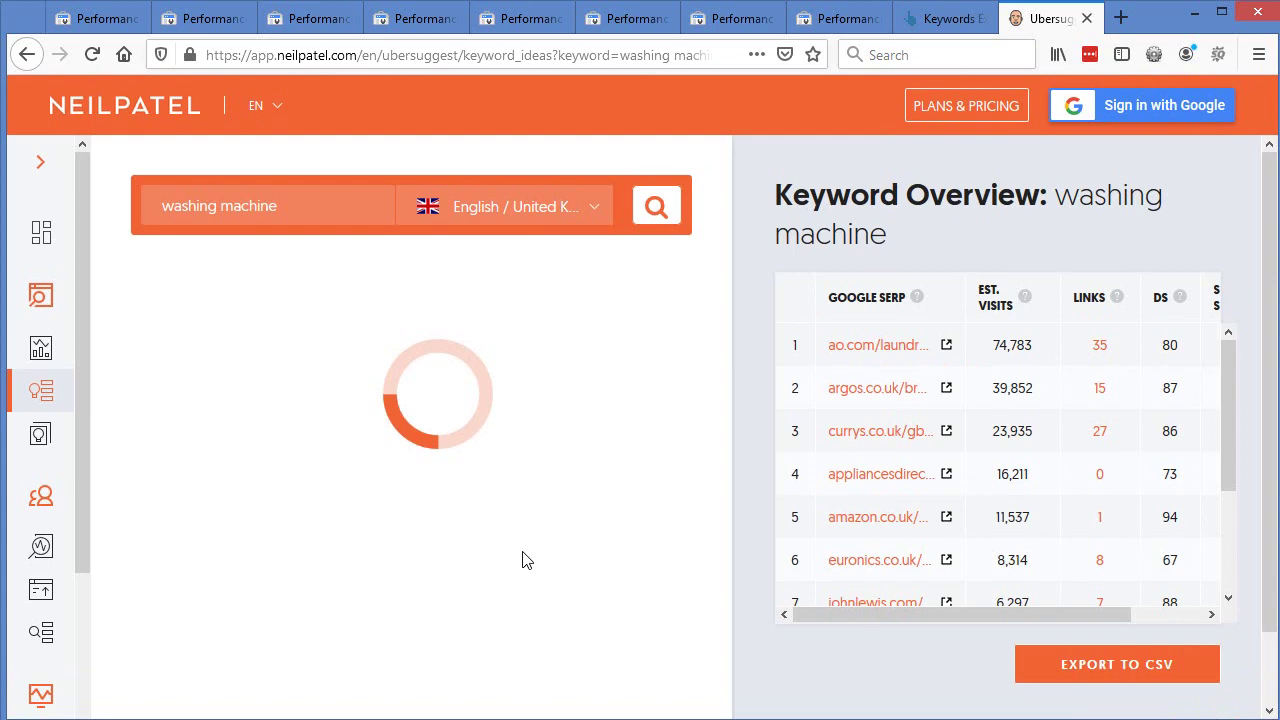
scroll(514, 562, "down", 2)
scroll(511, 570, "down", 5)
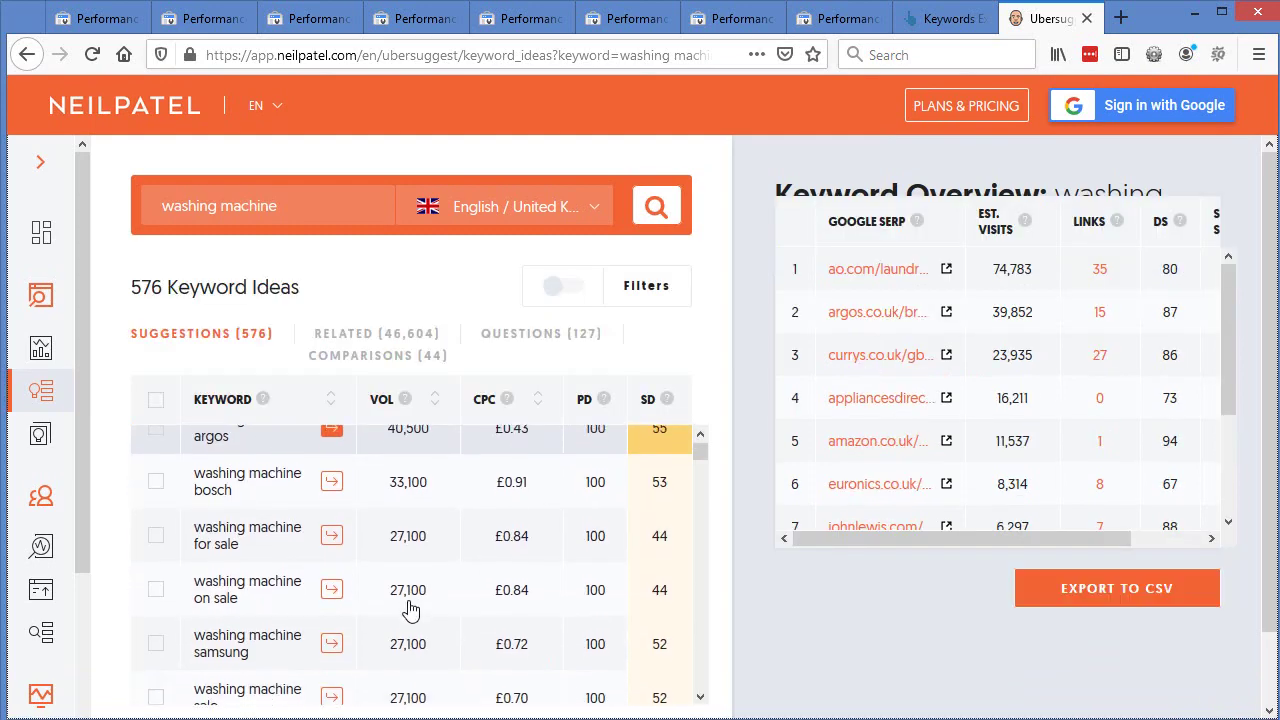
scroll(453, 452, "down", 3)
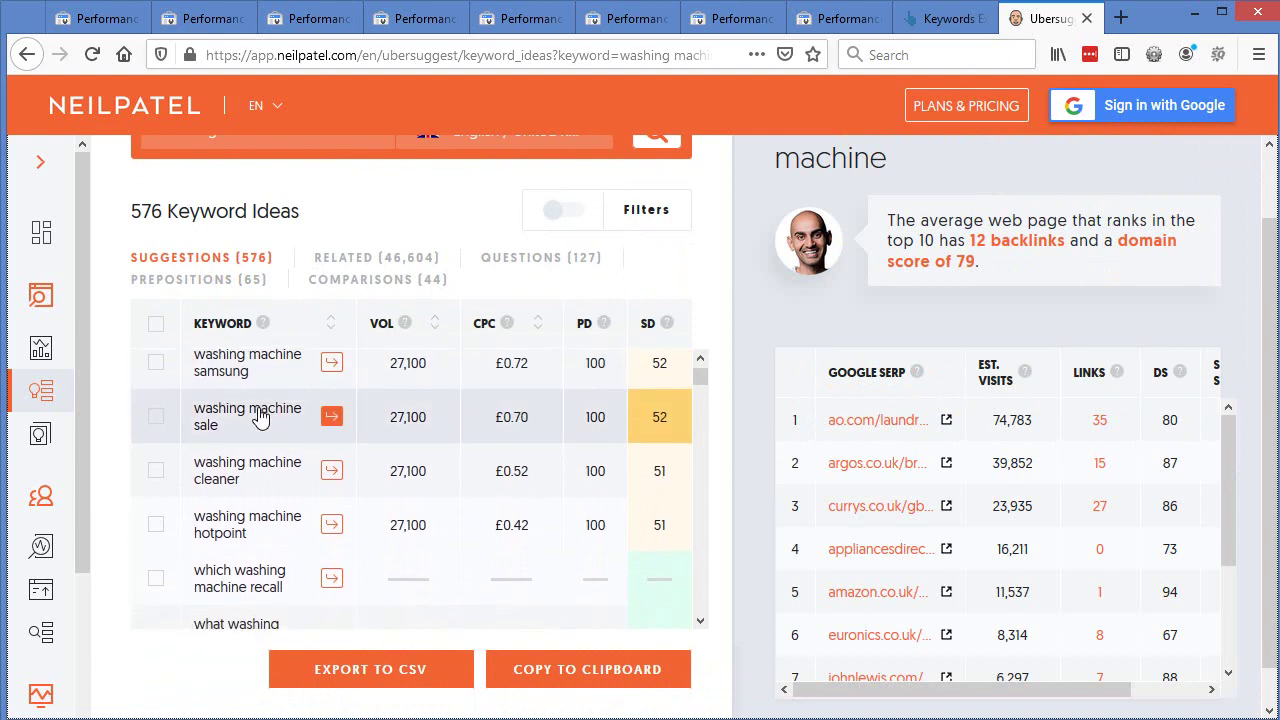
scroll(265, 400, "down", 1)
scroll(280, 440, "down", 1)
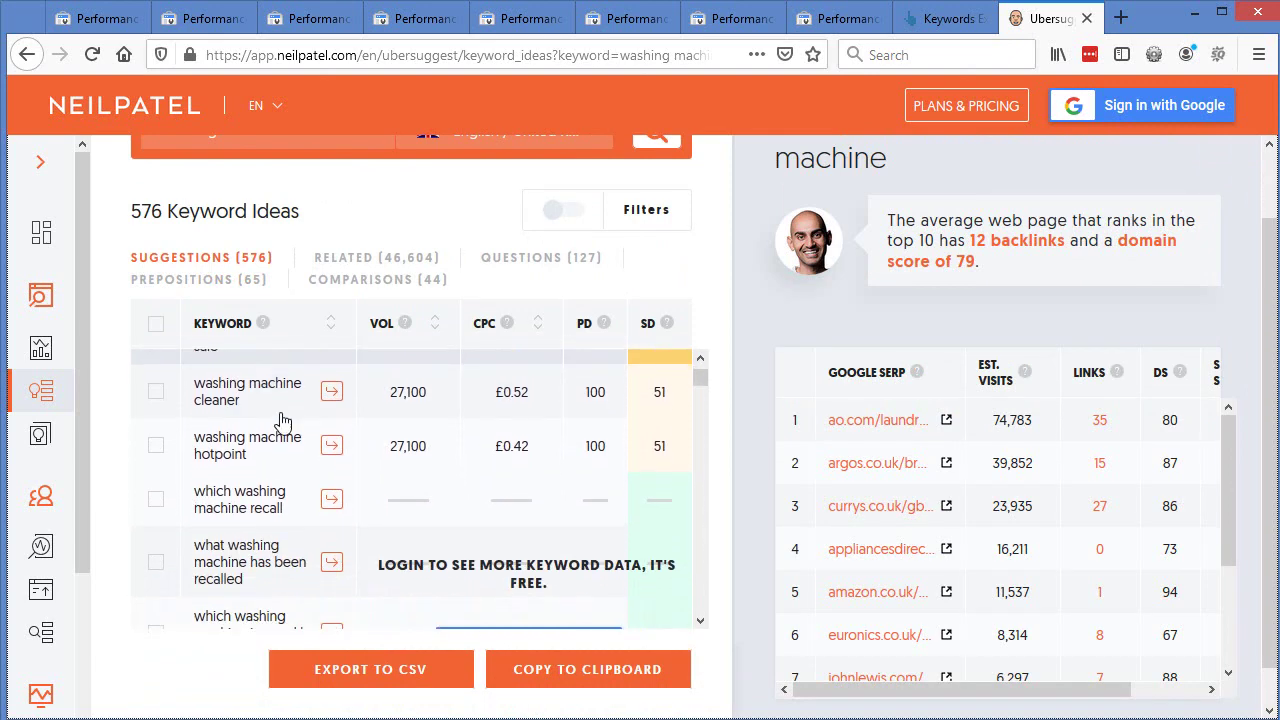
scroll(277, 510, "up", 4)
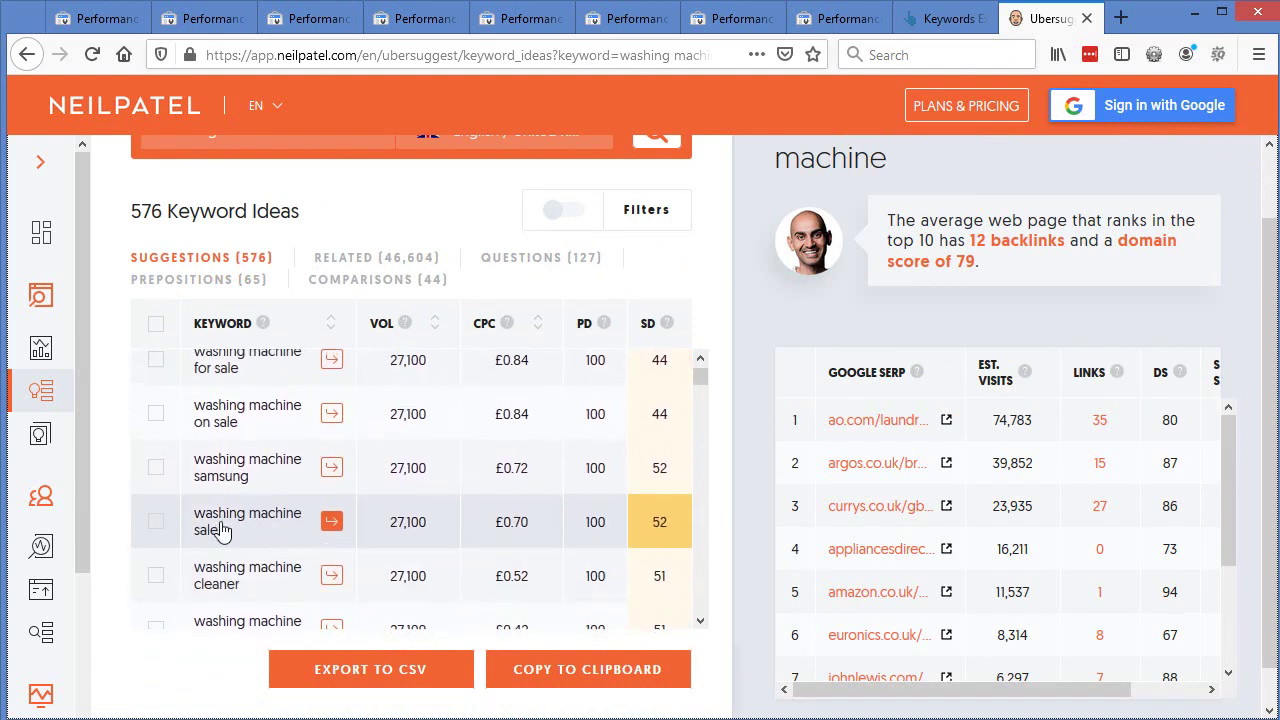
scroll(294, 538, "down", 2)
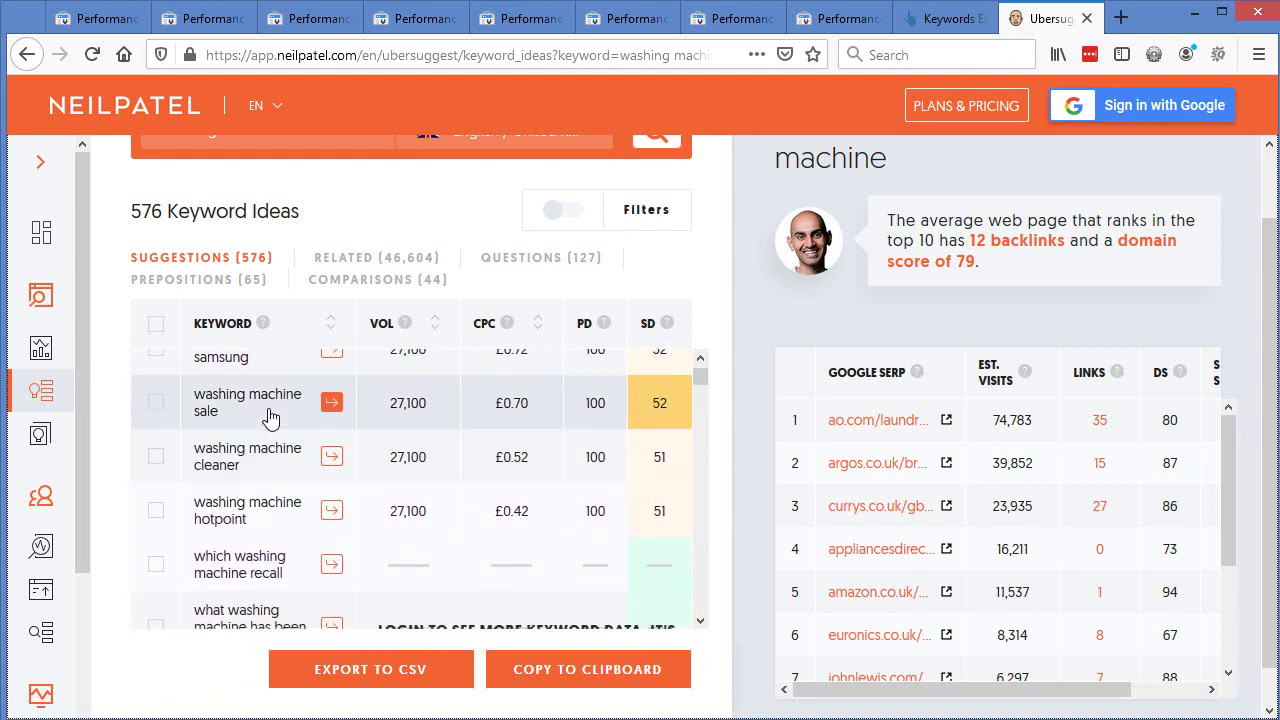
scroll(270, 417, "down", 1)
scroll(270, 417, "down", 3)
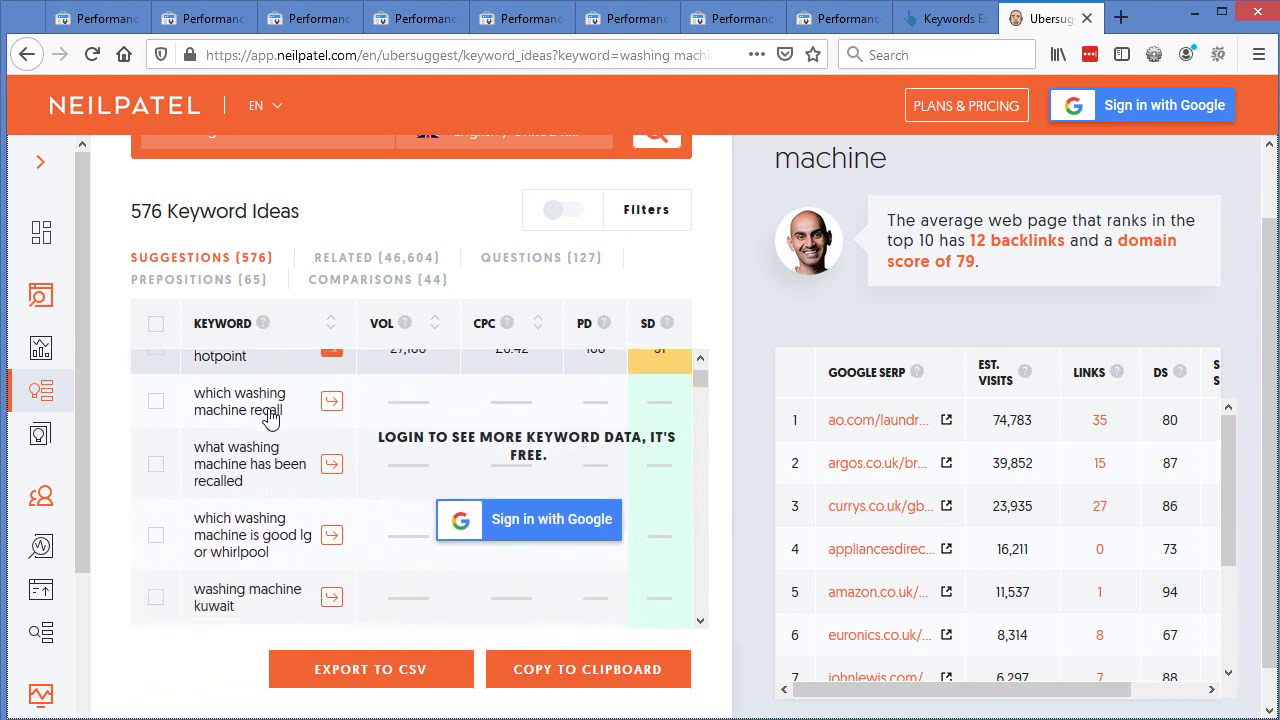
scroll(294, 480, "down", 6)
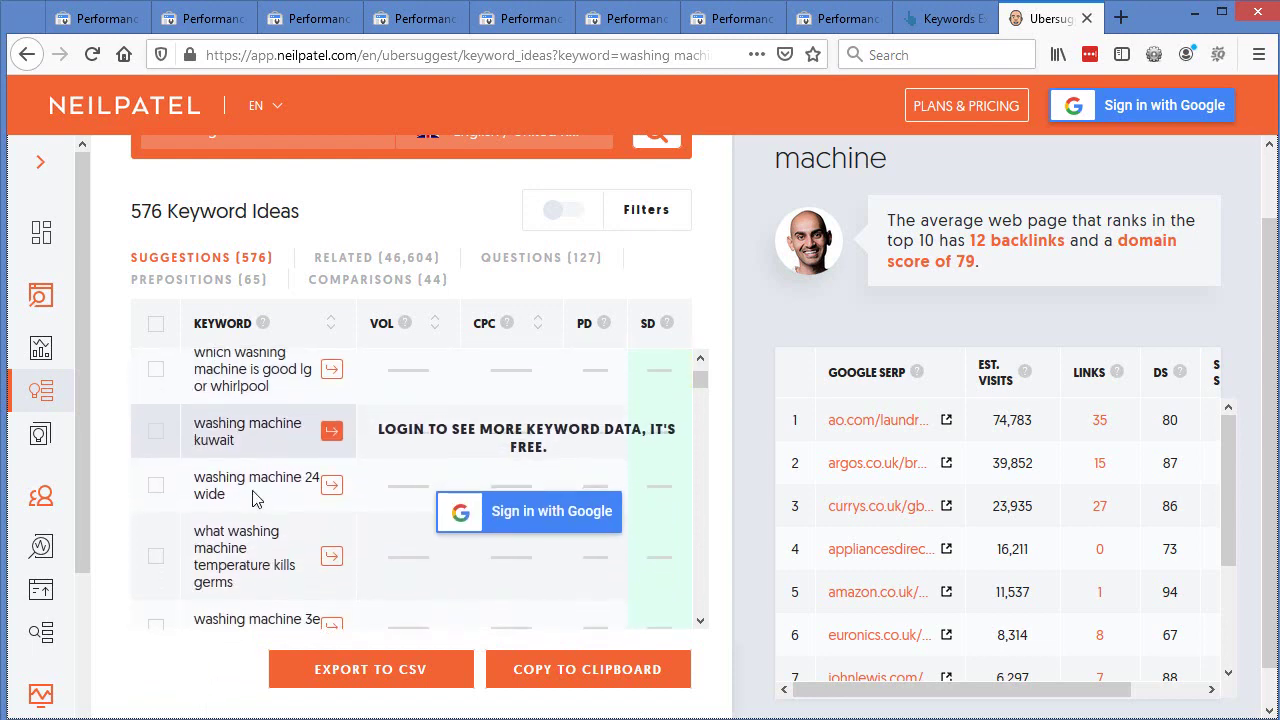
scroll(278, 537, "down", 5)
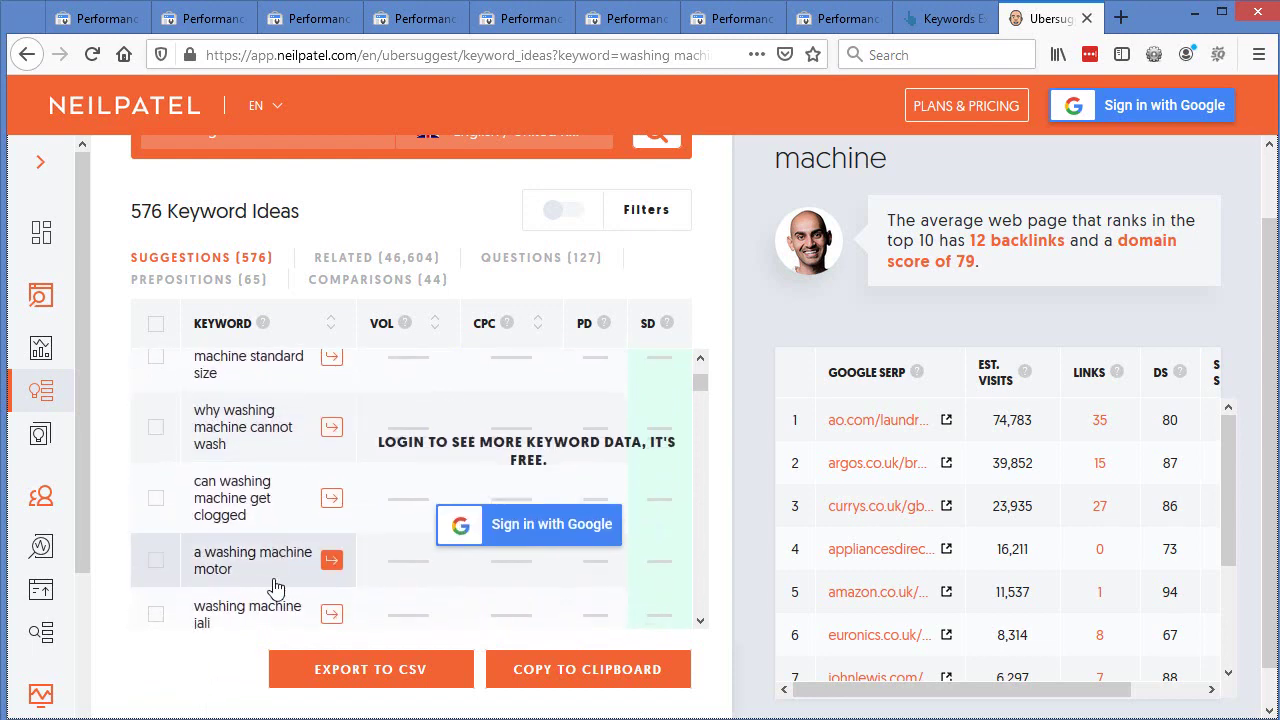
scroll(376, 556, "down", 2)
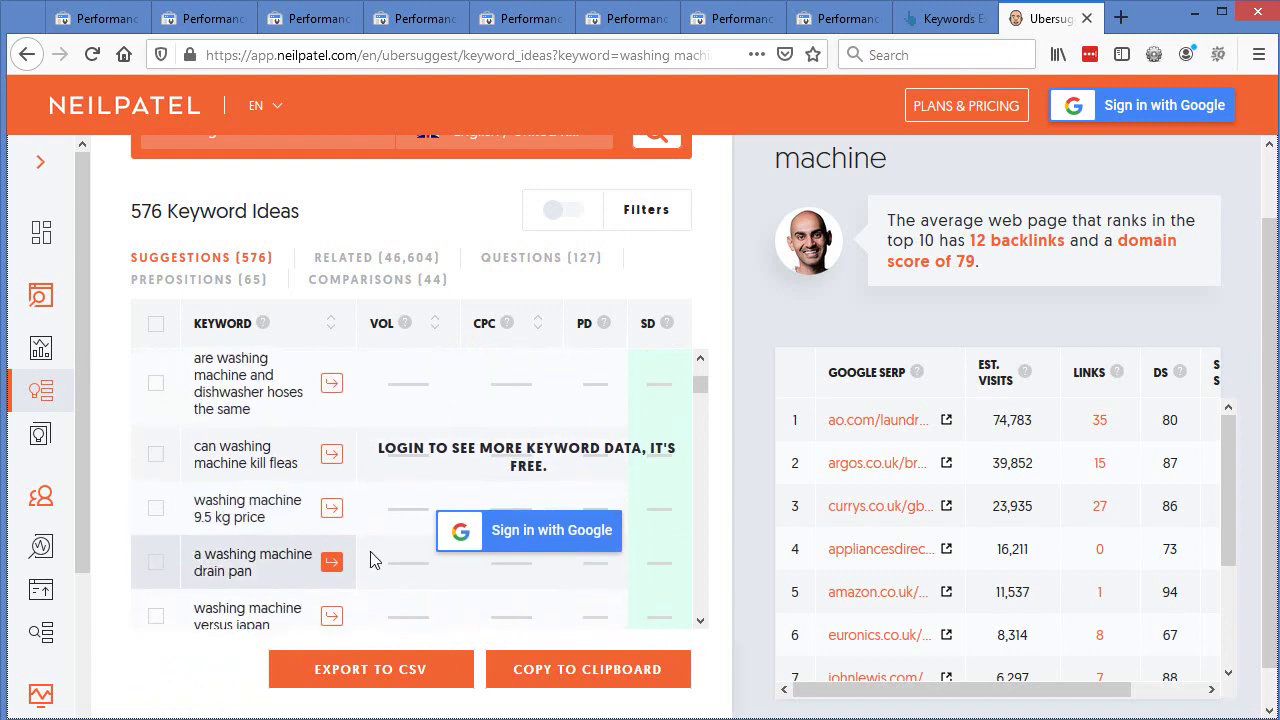
scroll(371, 551, "up", 10)
scroll(615, 364, "up", 2)
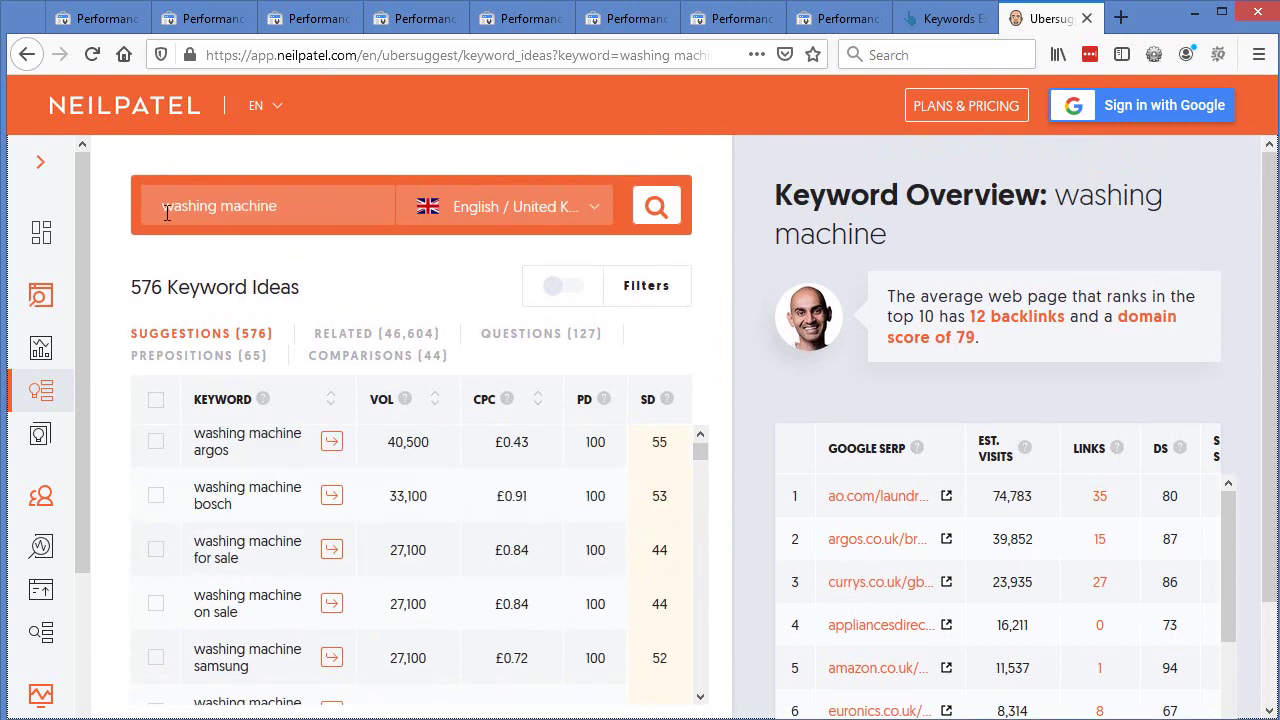
- Search '8kg washing machine' instead, showing 303 ideas led by 2,900 volume and £0.50 CPC
key("Home")
type("8kg")
key("Return")
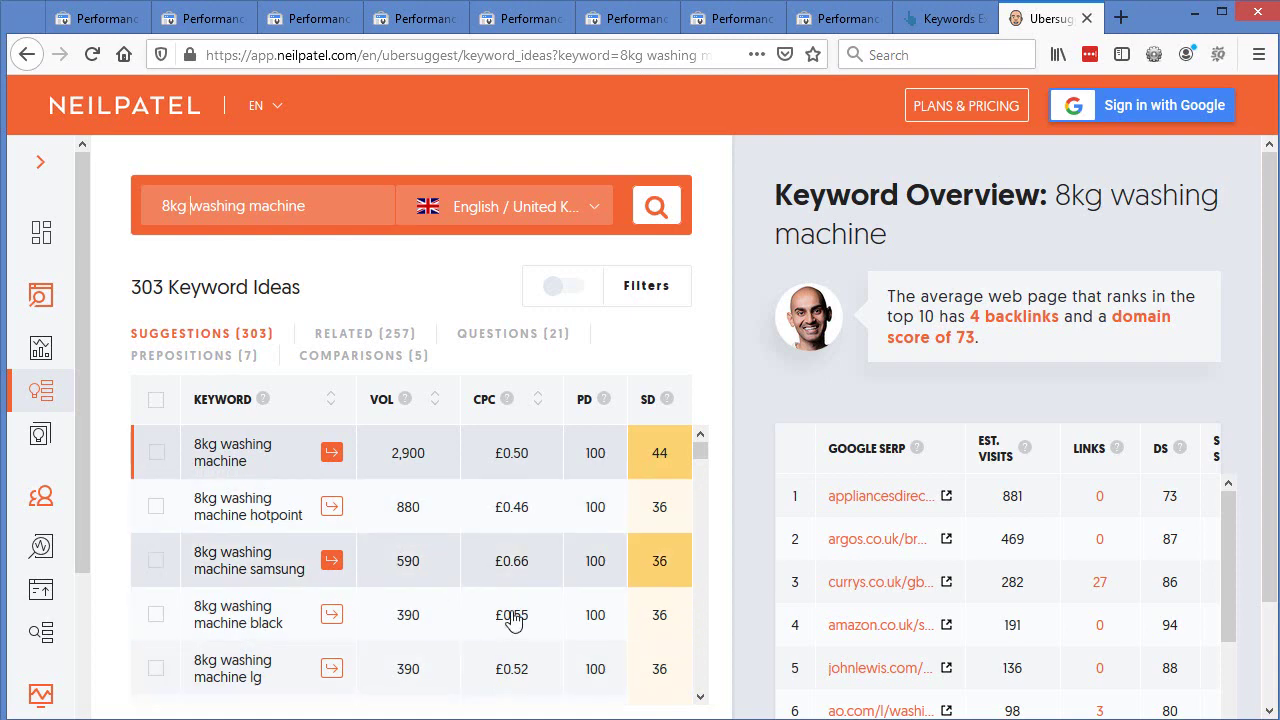
scroll(450, 640, "down", 3)
scroll(455, 620, "down", 1)
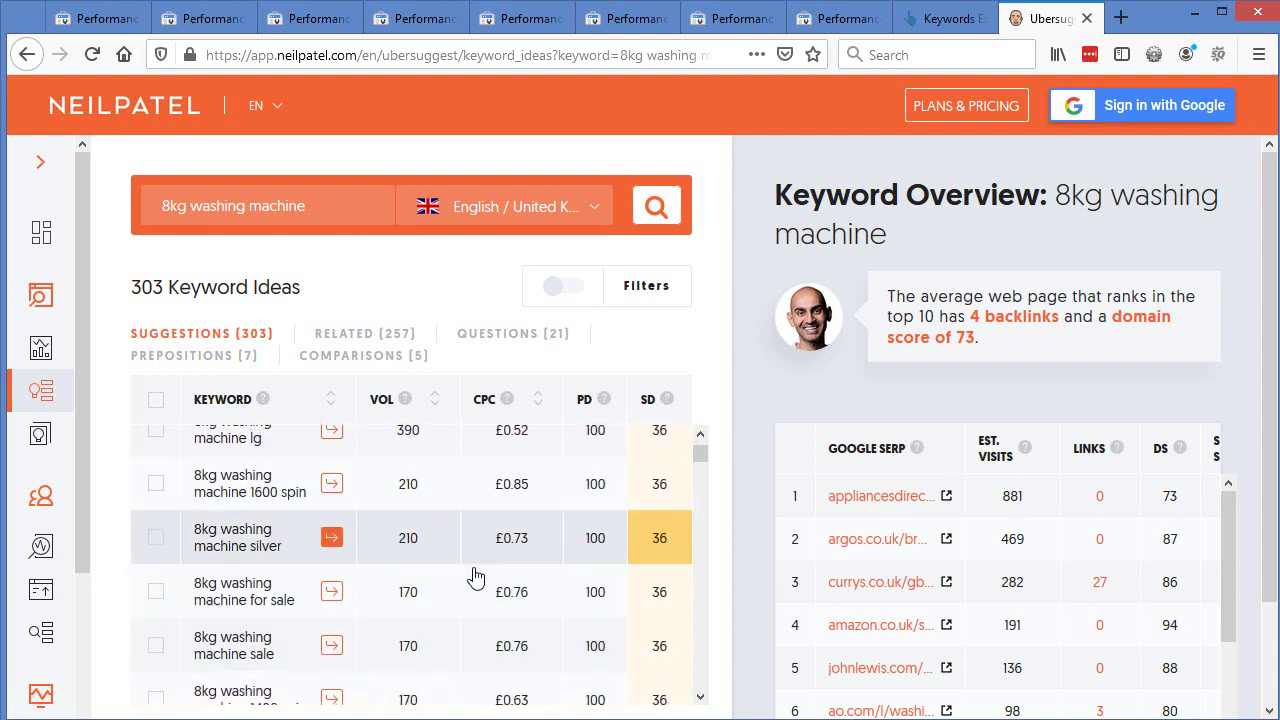
scroll(430, 590, "up", 2)
scroll(519, 563, "up", 3)
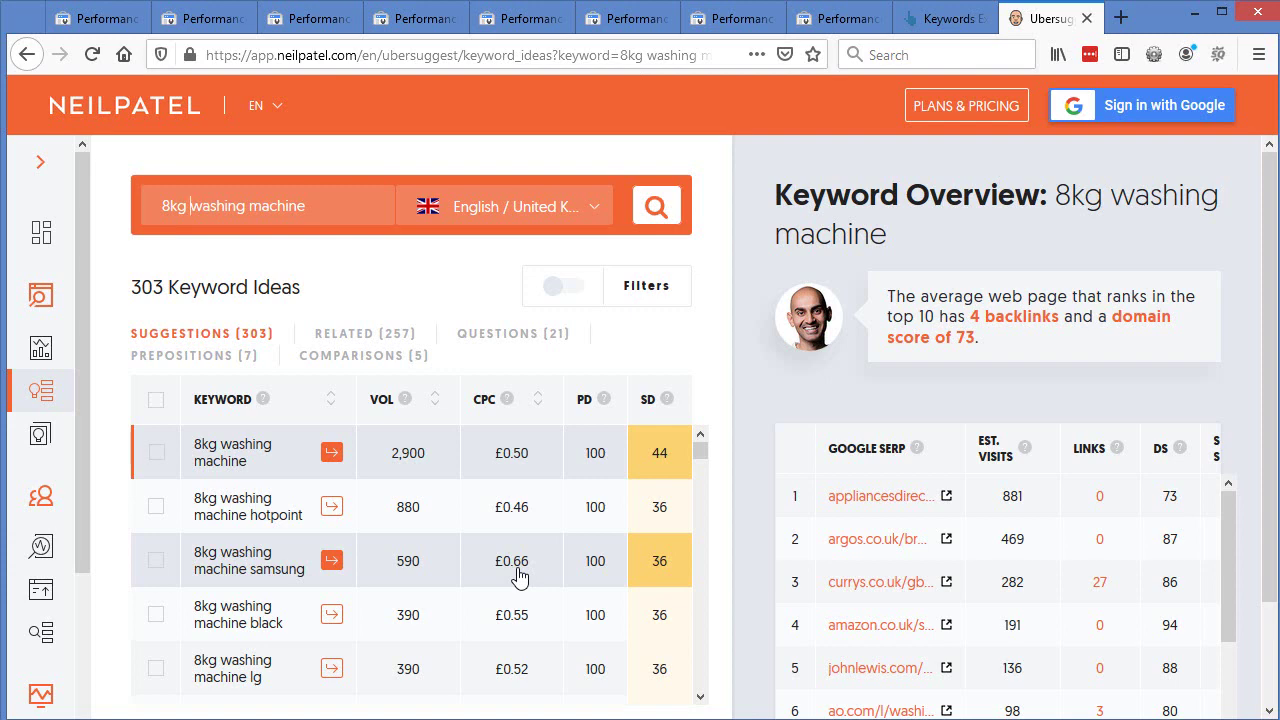
- Return to the Search Console Performance report: 1.36K clicks, 33.9K impressions over 6 months
left_click(122, 20)
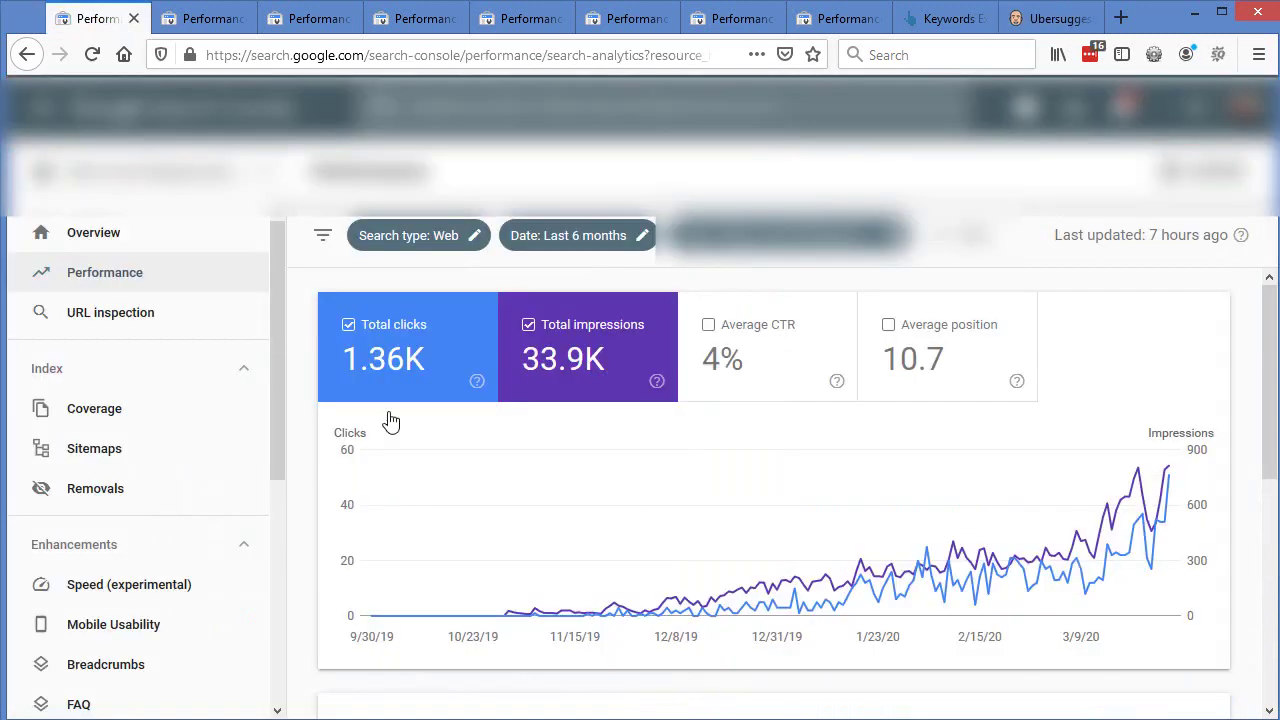